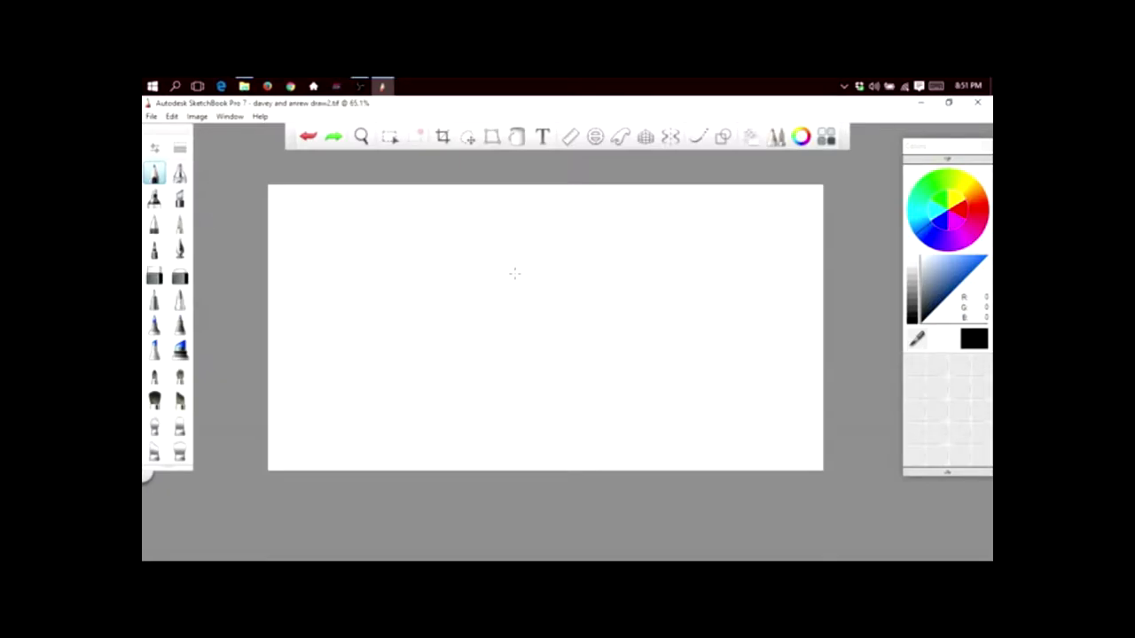
Step: Draw a hooked bird's beak with a nostril dot near the centre of the canvas
mouse_move(516, 278)
mouse_down()
mouse_move(493, 321)
mouse_move(524, 314)
mouse_move(511, 319)
mouse_move(523, 328)
mouse_up()
mouse_move(519, 278)
mouse_down()
mouse_move(543, 310)
mouse_move(523, 329)
mouse_up()
click(517, 290)
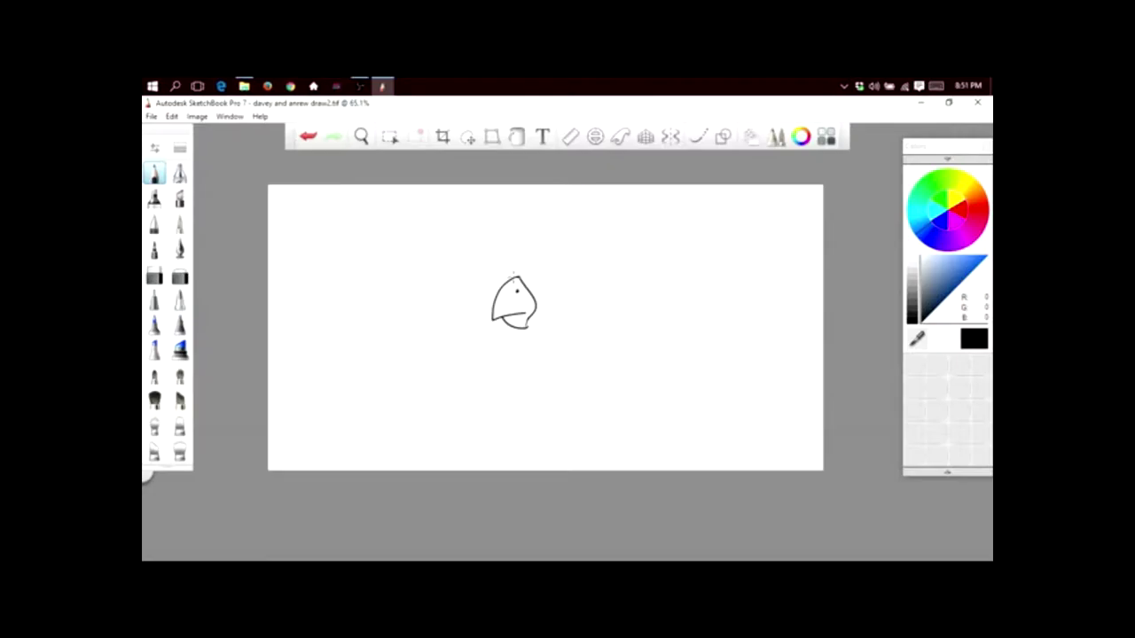
Step: Draw the bird's head with a spiky crest and angry eye, and outline its rounded body
mouse_move(560, 270)
mouse_down()
mouse_move(543, 284)
mouse_move(567, 276)
mouse_up()
mouse_move(507, 280)
mouse_down()
mouse_move(512, 270)
mouse_move(518, 278)
mouse_move(512, 259)
mouse_move(525, 274)
mouse_move(575, 250)
mouse_move(554, 271)
mouse_move(556, 243)
mouse_move(606, 246)
mouse_move(587, 259)
mouse_move(585, 310)
mouse_move(539, 383)
mouse_move(643, 381)
mouse_up()
mouse_move(588, 312)
mouse_down()
mouse_move(618, 327)
mouse_move(647, 374)
mouse_up()
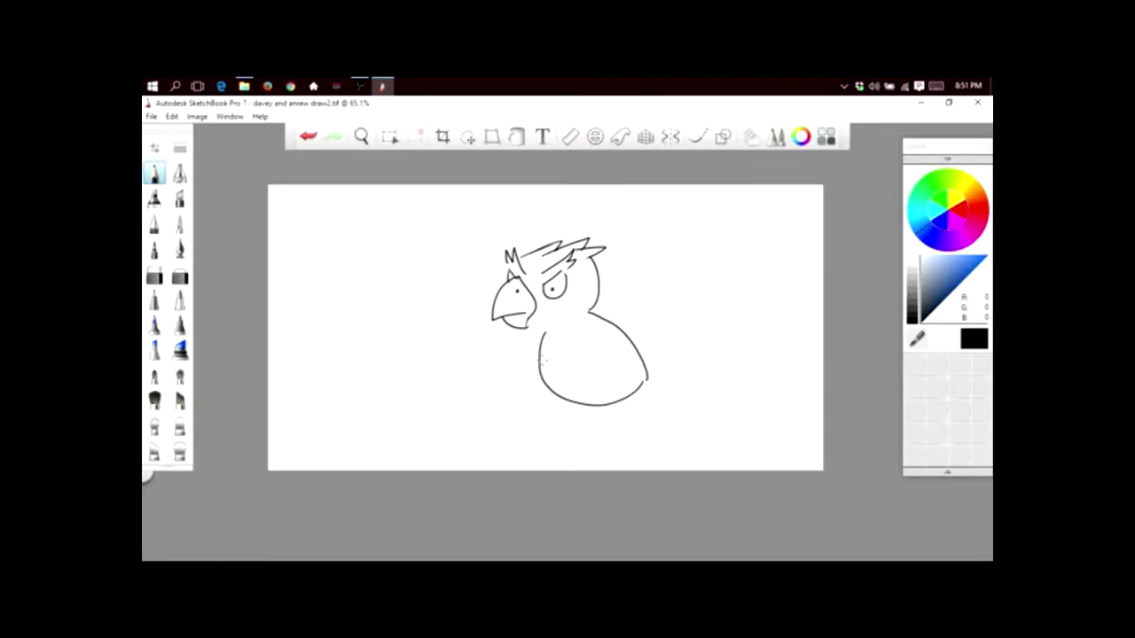
Step: Add two curved belly bands to the bird's body, and draw its wings and jagged tail feathers
mouse_move(540, 350)
mouse_down()
mouse_move(605, 348)
mouse_move(606, 330)
mouse_up()
drag(548, 385, 633, 351)
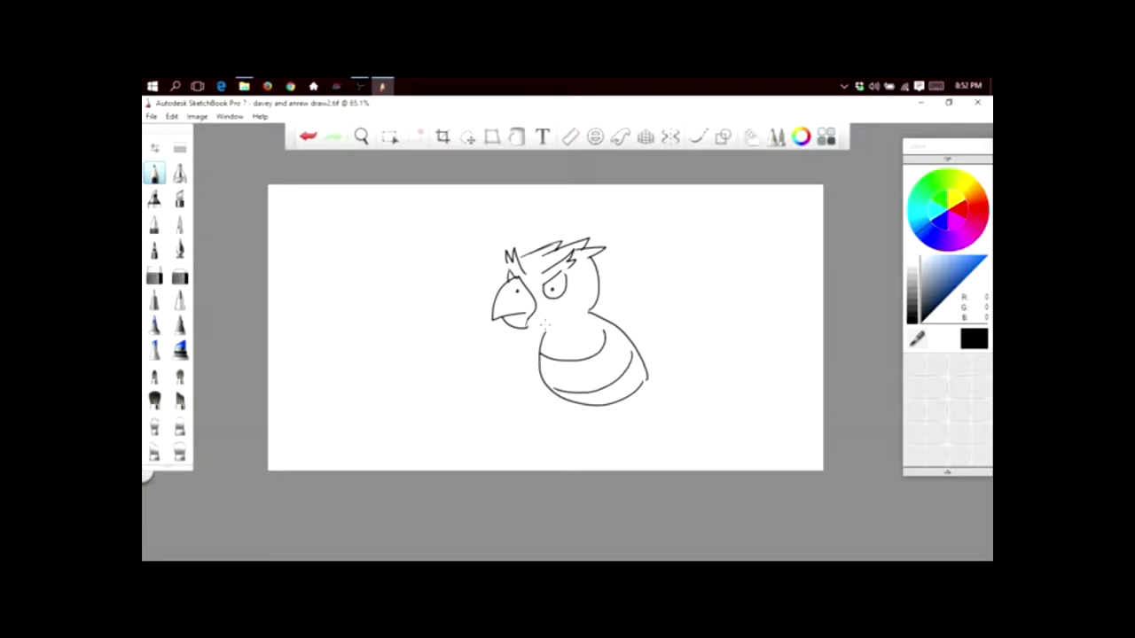
mouse_move(526, 328)
mouse_down()
mouse_move(566, 332)
mouse_move(640, 393)
mouse_move(672, 379)
mouse_move(612, 328)
mouse_move(536, 342)
mouse_move(532, 373)
mouse_up()
click(547, 340)
click(553, 345)
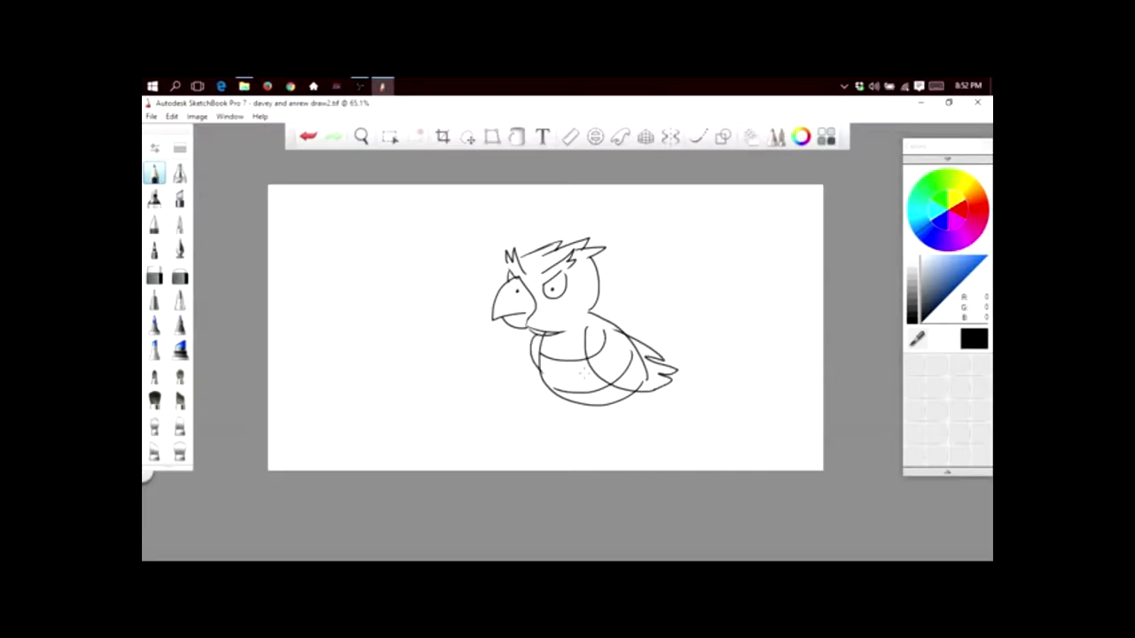
mouse_move(644, 344)
mouse_down()
mouse_move(676, 332)
mouse_move(668, 349)
mouse_move(690, 333)
mouse_move(673, 354)
mouse_move(699, 367)
mouse_move(670, 360)
mouse_move(660, 335)
mouse_up()
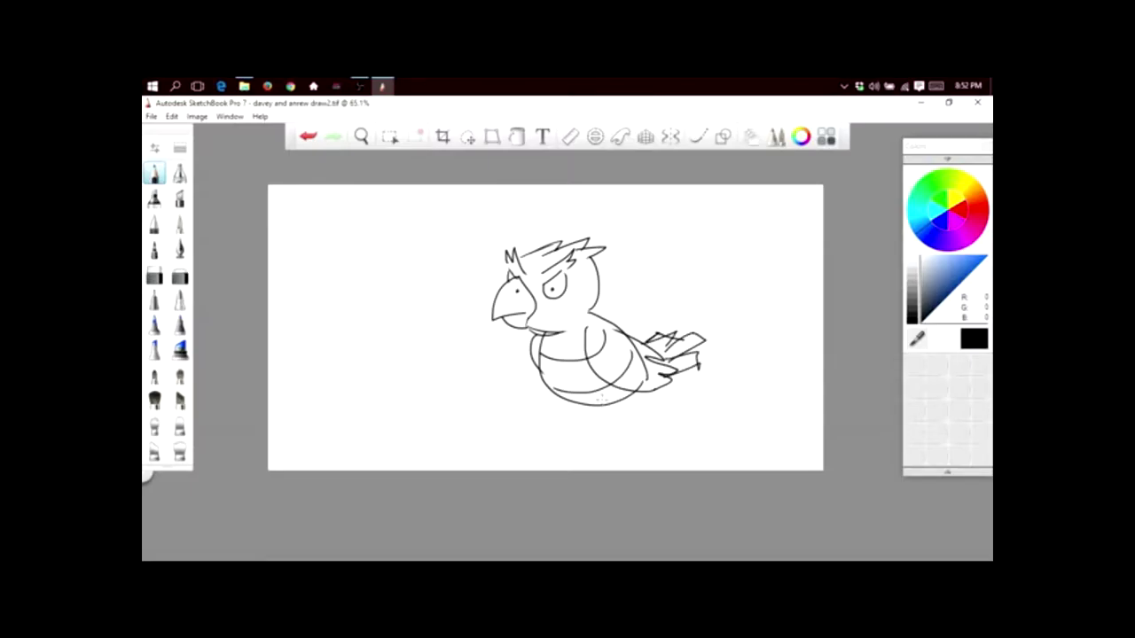
Step: Draw two short legs with clawed feet under the bird's body, undoing the stray stroke
mouse_move(601, 396)
mouse_down()
mouse_move(608, 422)
mouse_move(580, 434)
mouse_move(608, 438)
mouse_up()
mouse_move(594, 422)
mouse_down()
mouse_move(605, 437)
mouse_move(625, 431)
mouse_move(571, 415)
mouse_move(548, 429)
mouse_move(567, 436)
mouse_move(560, 419)
mouse_move(574, 420)
mouse_up()
key(ctrl+z)
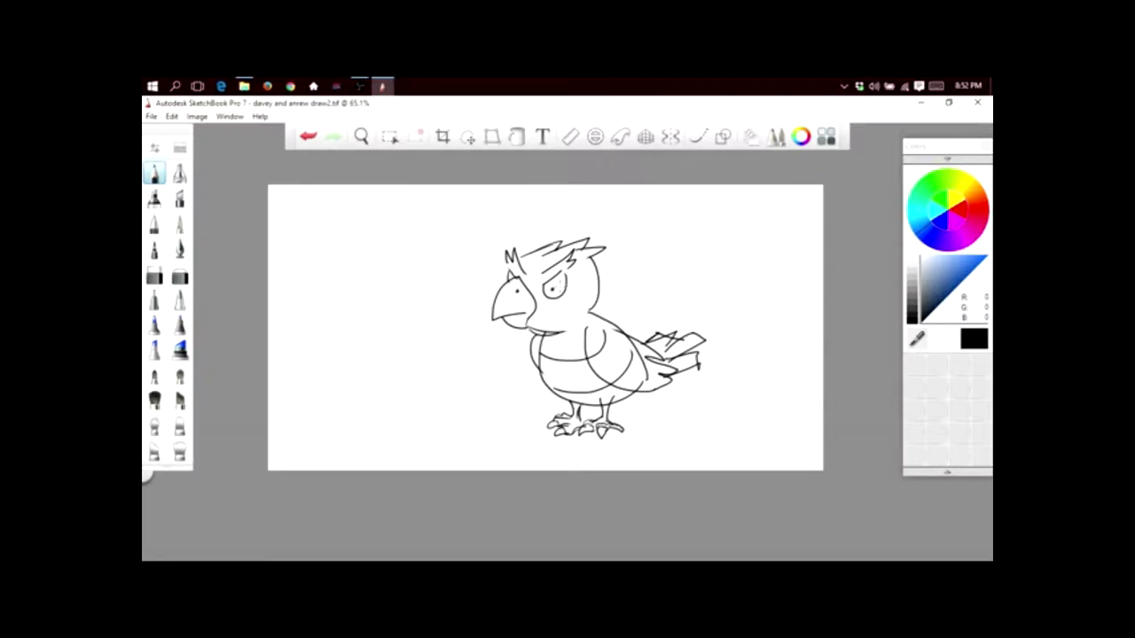
Step: Add feather strokes to the bird's cheek, crest and wing, and darken the area under its eye
mouse_move(562, 305)
mouse_down()
mouse_move(576, 310)
mouse_move(561, 336)
mouse_move(532, 334)
mouse_move(564, 339)
mouse_up()
drag(518, 253, 529, 259)
drag(607, 342, 639, 379)
drag(627, 351, 660, 388)
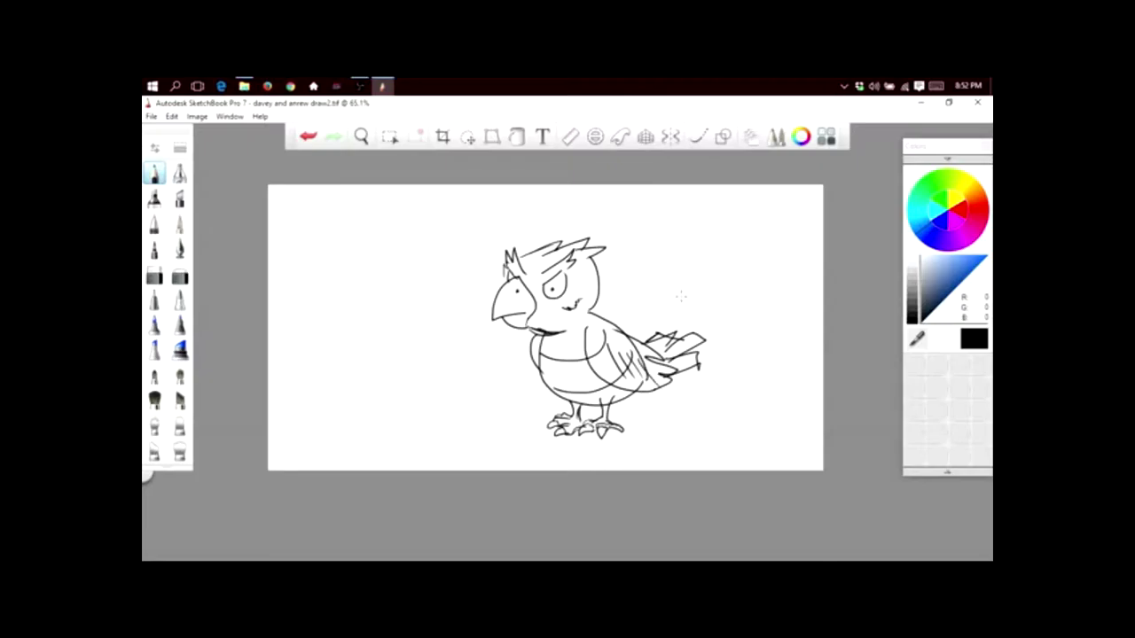
drag(545, 293, 582, 309)
Step: Handwrite the name "Spearow" rising diagonally beside the bird's head
mouse_move(328, 273)
mouse_down()
mouse_move(307, 321)
mouse_move(357, 282)
mouse_move(394, 302)
mouse_up()
mouse_move(418, 258)
mouse_down()
mouse_move(424, 287)
mouse_move(457, 231)
mouse_move(470, 233)
mouse_up()
mouse_move(474, 232)
mouse_down()
mouse_move(498, 241)
mouse_move(507, 197)
mouse_up()
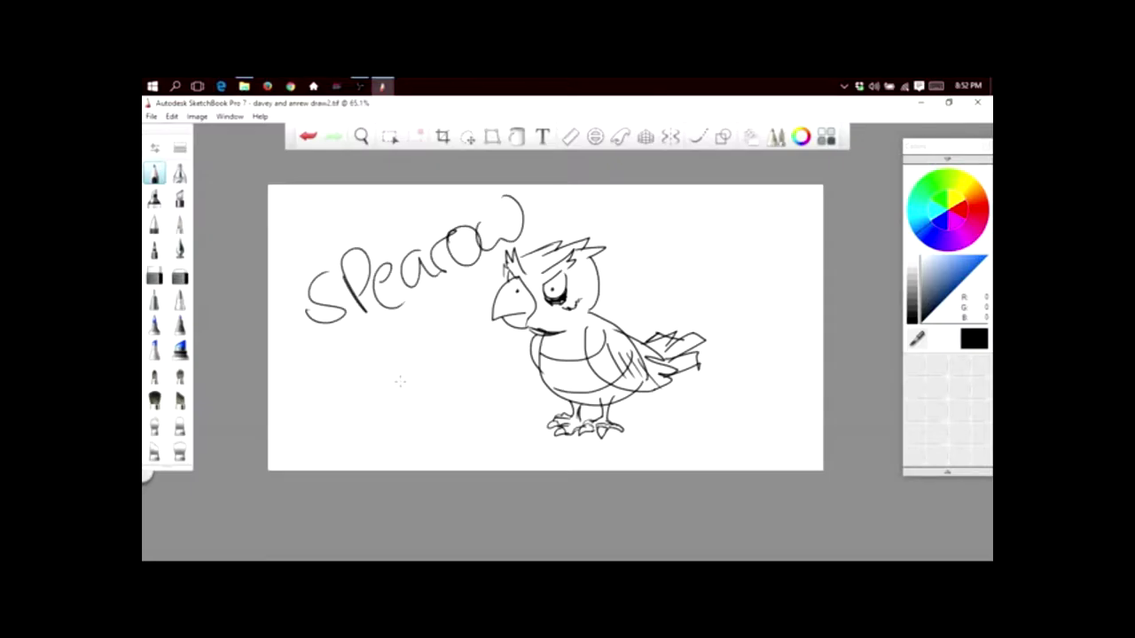
Step: Draw a separate grinning face with two small eyes and an open, toothed mouth below the lettering
drag(421, 353, 435, 351)
mouse_move(371, 394)
mouse_down()
mouse_move(441, 370)
mouse_move(410, 386)
mouse_move(426, 382)
mouse_move(435, 428)
mouse_move(463, 379)
mouse_up()
mouse_move(422, 409)
mouse_down()
mouse_move(429, 421)
mouse_move(453, 398)
mouse_up()
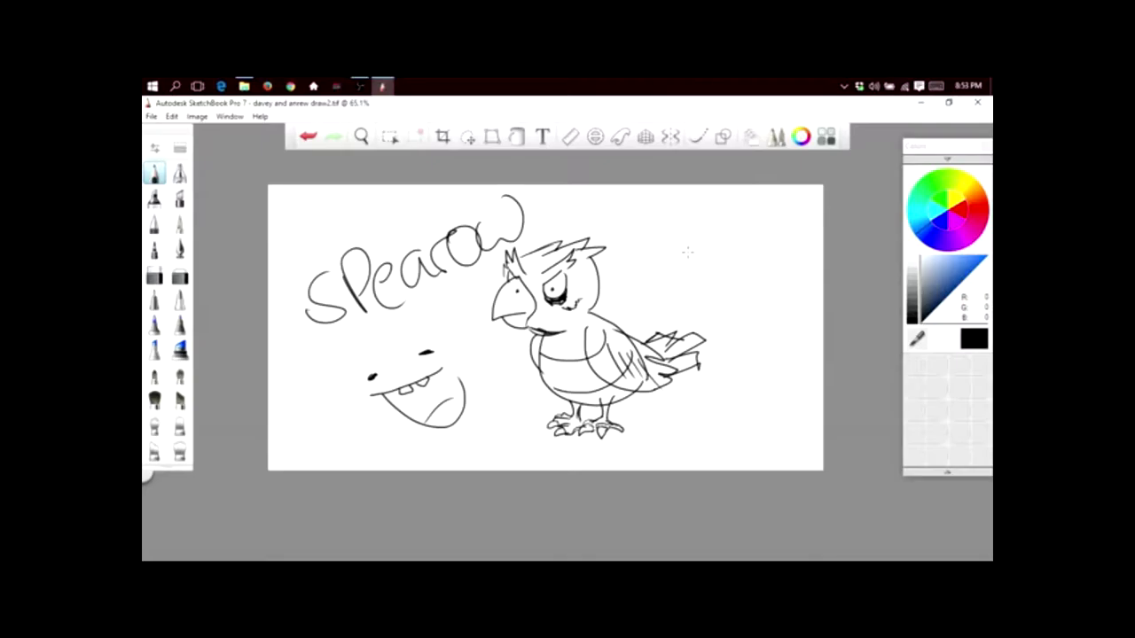
Step: Draw a male symbol above the bird's tail and undo the surplus stroke beside it
mouse_move(693, 250)
mouse_down()
mouse_move(690, 279)
mouse_move(704, 259)
mouse_up()
mouse_move(697, 258)
mouse_down()
mouse_move(712, 238)
mouse_move(710, 301)
mouse_up()
drag(708, 284, 727, 296)
drag(722, 282, 746, 289)
mouse_move(751, 282)
mouse_down()
mouse_move(760, 272)
mouse_move(770, 284)
mouse_up()
click(308, 136)
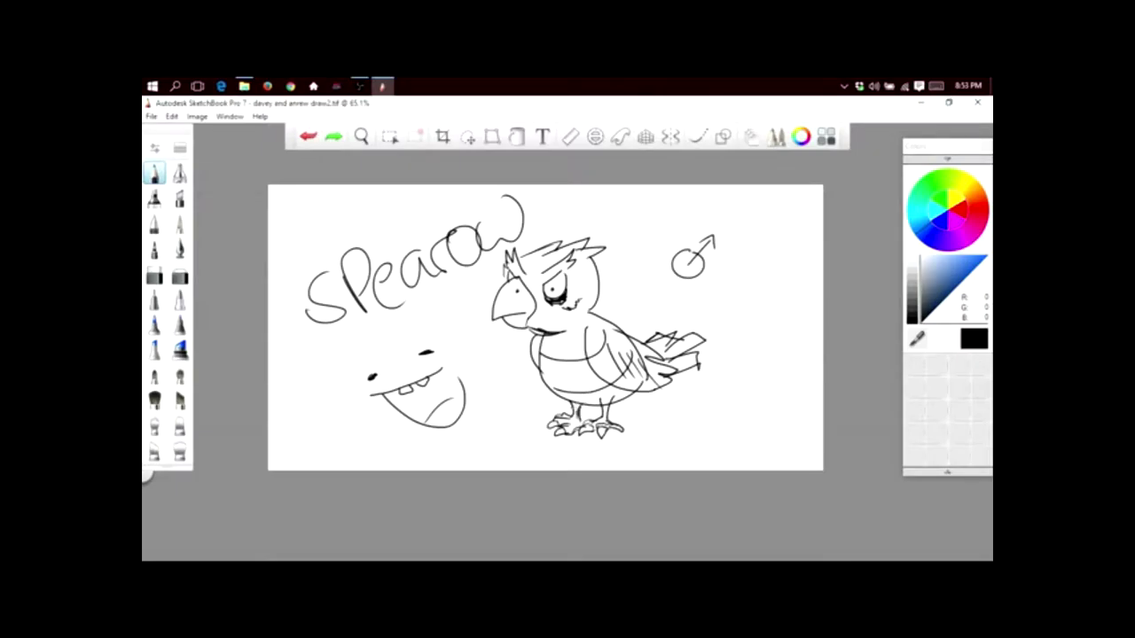
Step: Add short stripes across the bird's legs, and try jagged feathers along its upper back before undoing them
mouse_move(578, 402)
mouse_down()
mouse_move(576, 424)
mouse_move(610, 414)
mouse_move(609, 426)
mouse_up()
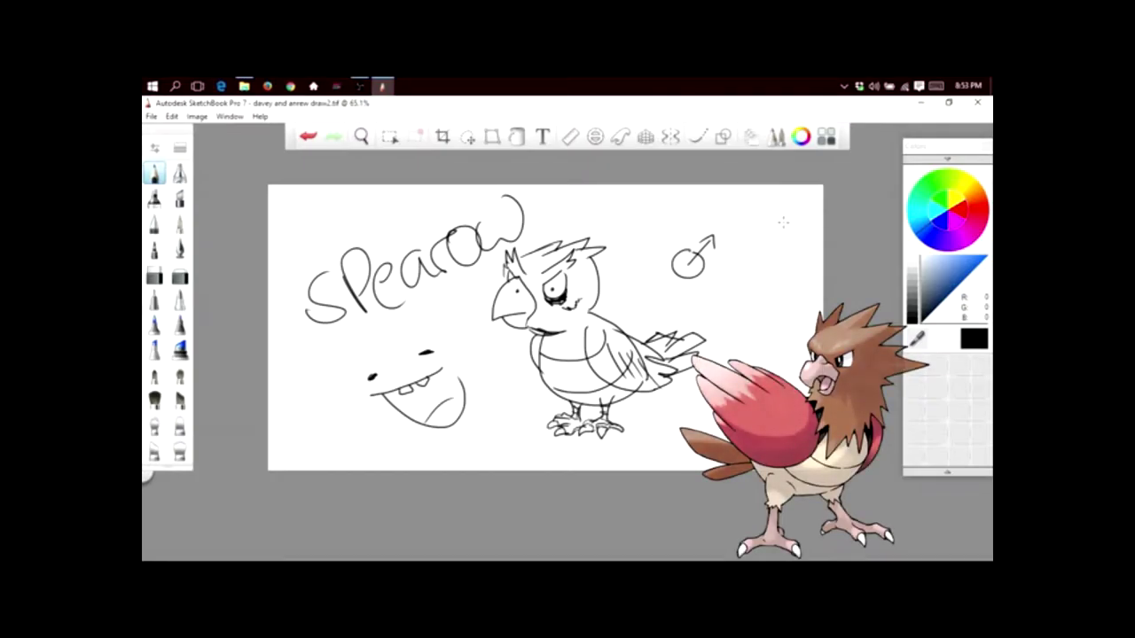
drag(581, 308, 628, 333)
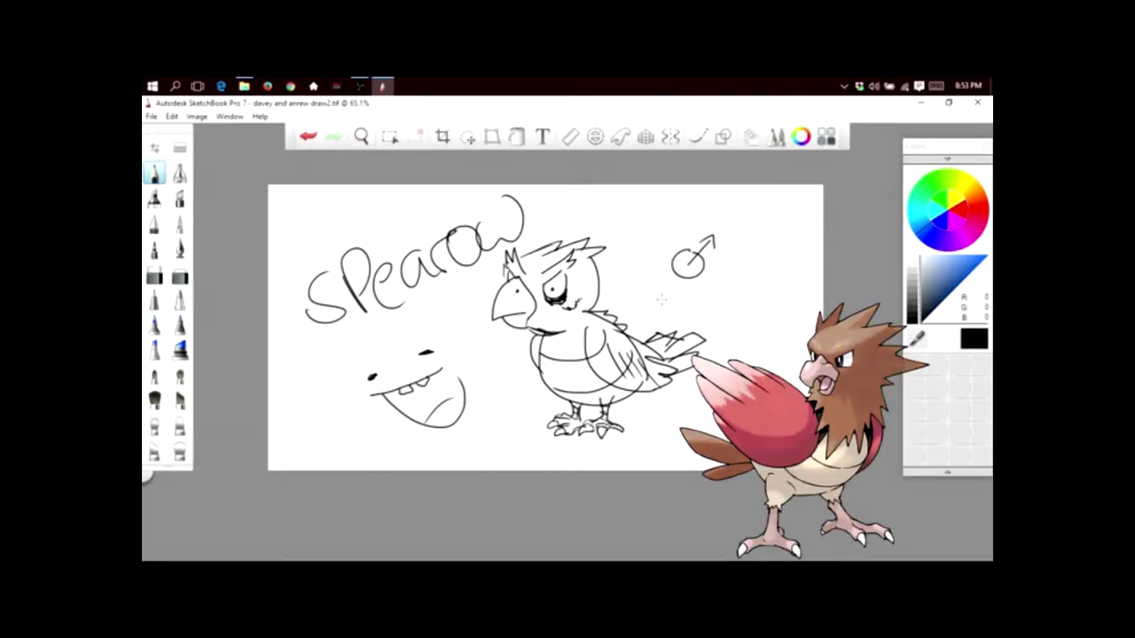
click(308, 138)
Step: Clear the canvas and sketch a creature with drooping tentacles and a spiked, spiral shell
click(173, 116)
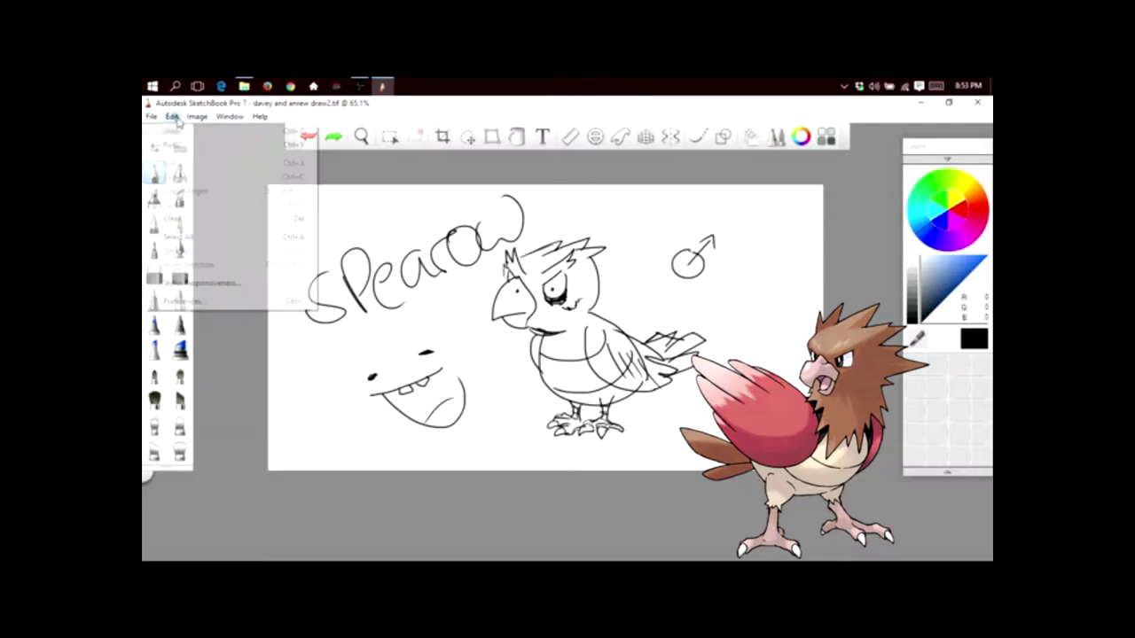
click(174, 219)
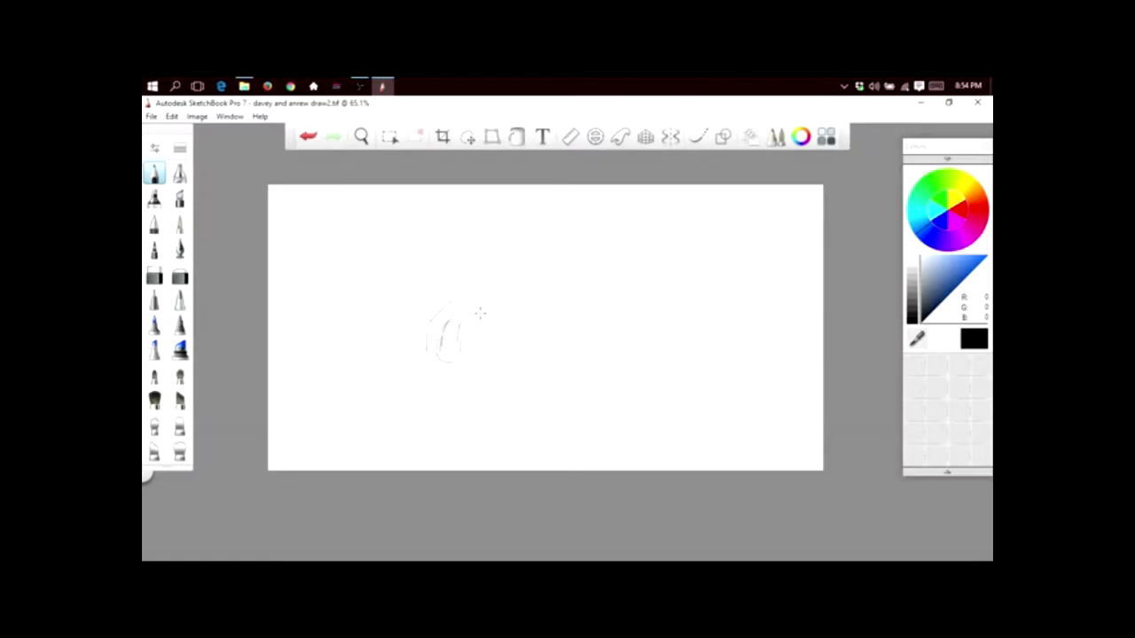
mouse_move(438, 304)
mouse_down()
mouse_move(424, 328)
mouse_move(525, 359)
mouse_move(535, 336)
mouse_move(503, 312)
mouse_move(427, 308)
mouse_move(454, 303)
mouse_move(493, 346)
mouse_move(482, 305)
mouse_up()
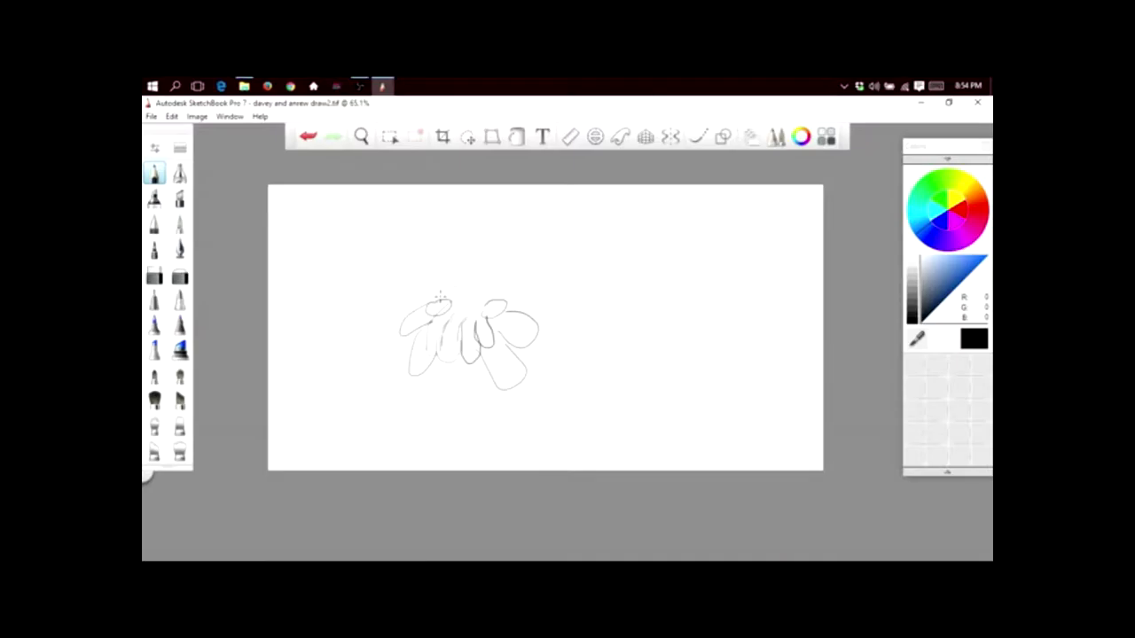
mouse_move(474, 253)
mouse_down()
mouse_move(555, 238)
mouse_move(583, 261)
mouse_move(604, 300)
mouse_move(578, 342)
mouse_move(555, 347)
mouse_move(538, 337)
mouse_move(527, 293)
mouse_move(584, 310)
mouse_move(544, 309)
mouse_move(476, 248)
mouse_move(523, 221)
mouse_move(577, 236)
mouse_move(598, 264)
mouse_move(513, 269)
mouse_move(527, 273)
mouse_move(529, 246)
mouse_move(562, 233)
mouse_move(579, 259)
mouse_up()
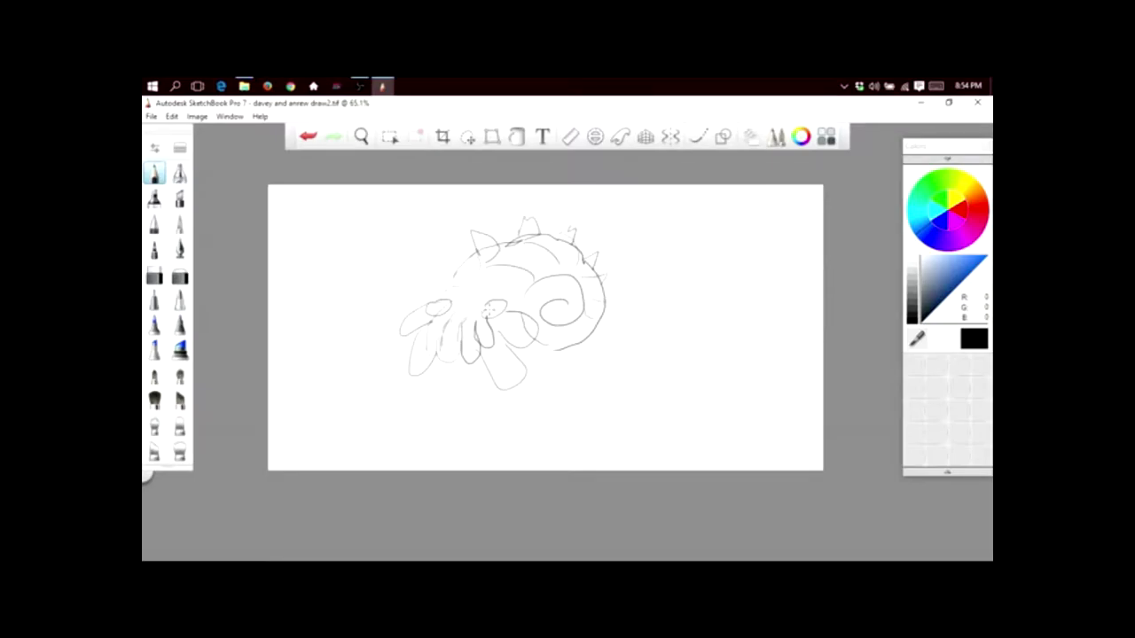
Step: Draw pupils in the shelled creature's eyes and a cluster of bubbles above its face
drag(486, 318, 505, 310)
mouse_move(438, 310)
mouse_down()
mouse_move(447, 315)
mouse_move(441, 305)
mouse_up()
key(space)
mouse_move(381, 281)
mouse_down()
mouse_move(416, 246)
mouse_move(379, 250)
mouse_move(363, 228)
mouse_move(399, 205)
mouse_up()
Step: Draw a long curved body leading from the tentacles, and a whiskered second head with a small fin
mouse_move(421, 418)
mouse_down()
mouse_move(474, 454)
mouse_move(524, 405)
mouse_move(523, 390)
mouse_move(529, 401)
mouse_move(622, 383)
mouse_up()
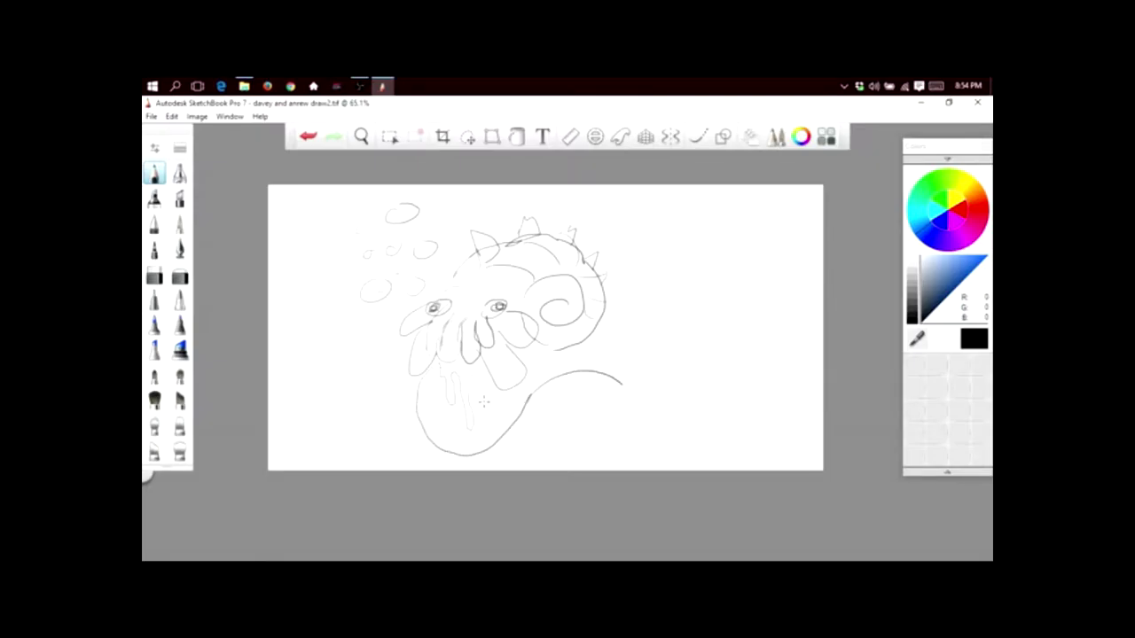
drag(532, 347, 646, 365)
mouse_move(653, 313)
mouse_down()
mouse_move(736, 312)
mouse_move(733, 359)
mouse_move(696, 387)
mouse_up()
mouse_move(756, 285)
mouse_down()
mouse_move(709, 306)
mouse_move(635, 282)
mouse_move(683, 299)
mouse_move(683, 278)
mouse_move(675, 312)
mouse_move(647, 282)
mouse_move(692, 252)
mouse_move(758, 266)
mouse_move(789, 310)
mouse_up()
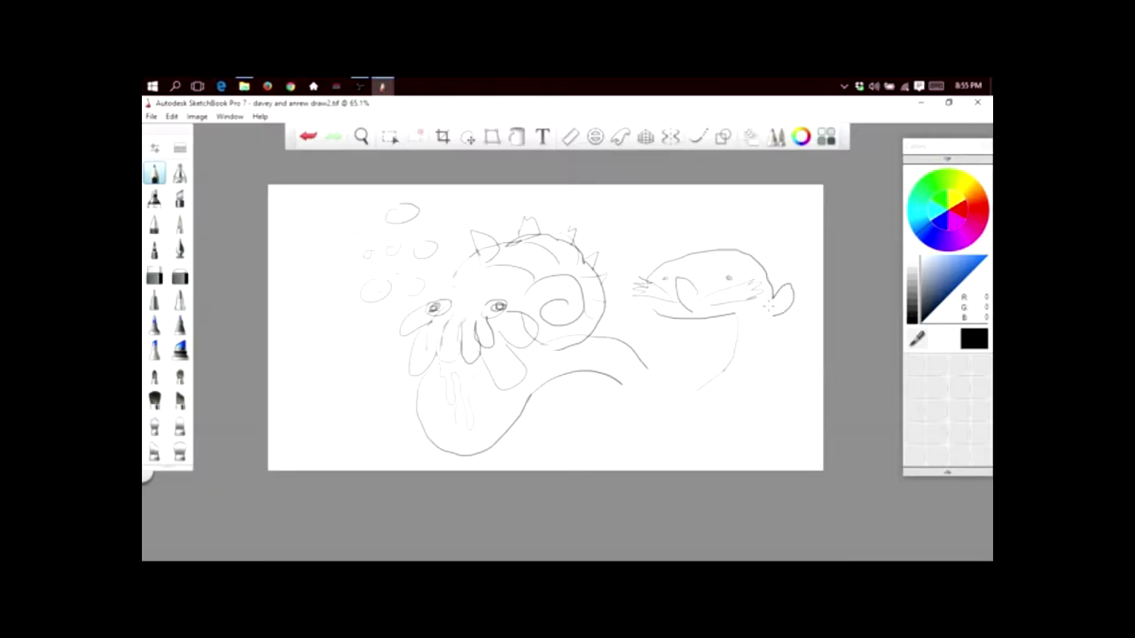
Step: Outline the second head's wide-open lower jaw and connect it to the long curved body
mouse_move(657, 311)
mouse_down()
mouse_move(641, 359)
mouse_move(672, 387)
mouse_move(706, 383)
mouse_up()
drag(620, 385, 674, 403)
drag(640, 302, 632, 341)
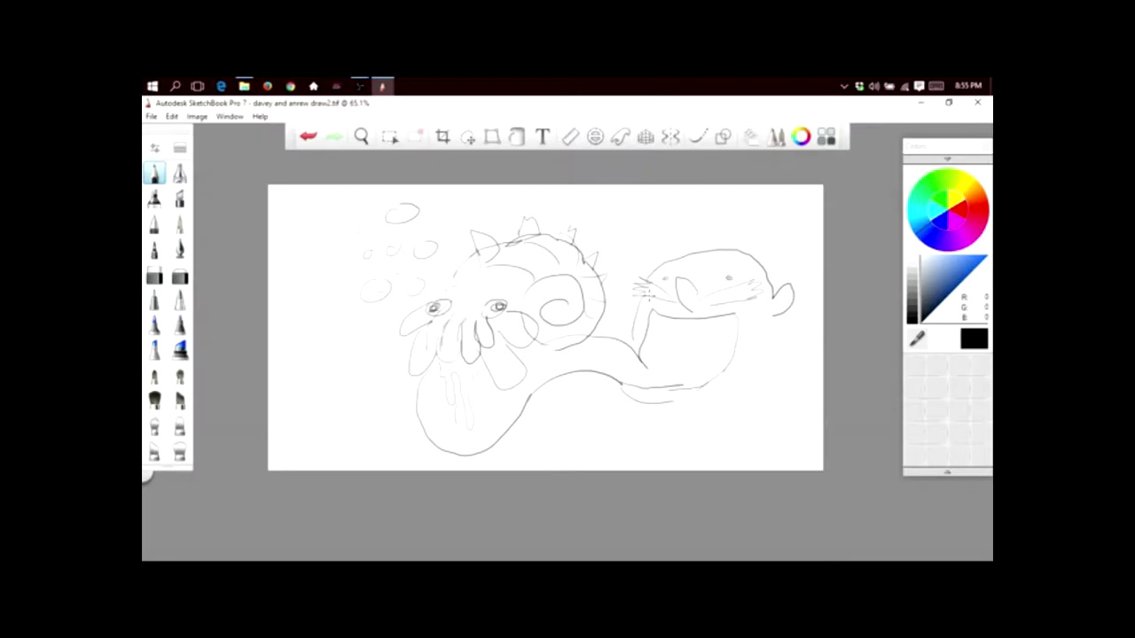
Step: Add teeth and a curled tongue to the open mouth, with curved shapes beneath the jaw
mouse_move(642, 405)
mouse_down()
mouse_move(720, 416)
mouse_move(774, 355)
mouse_move(781, 326)
mouse_up()
drag(732, 314, 734, 323)
drag(646, 430, 726, 414)
scroll(759, 406, down, 2)
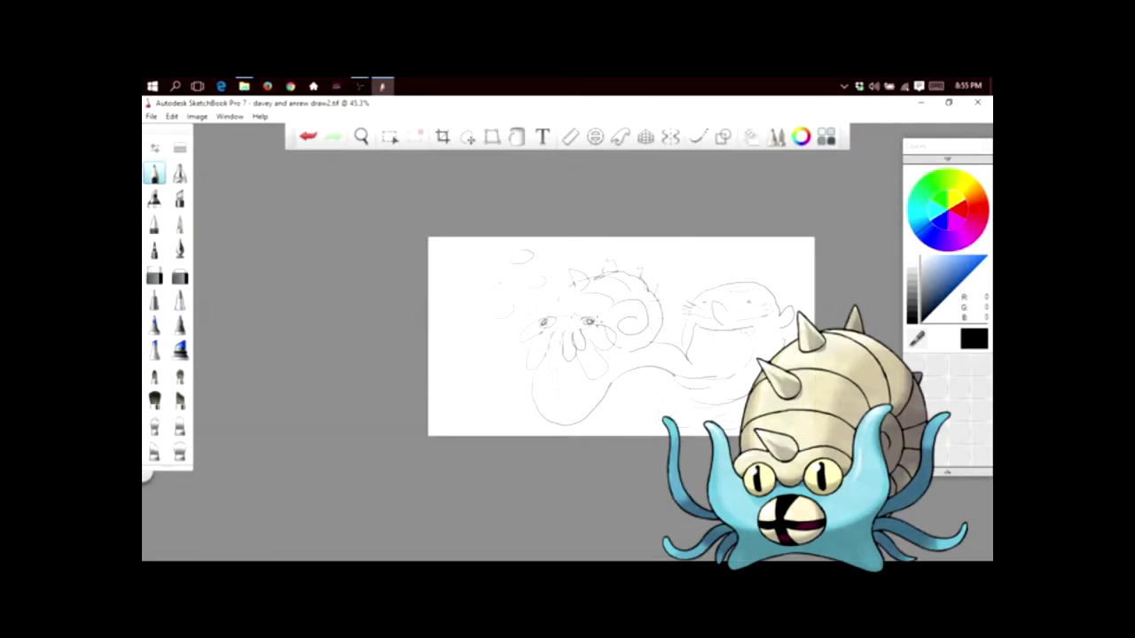
drag(668, 314, 694, 313)
Step: Handwrite "Omastar" above the second head, and add a male symbol with "Big Boy" beside the shelled creature
drag(674, 255, 686, 260)
drag(768, 258, 791, 251)
drag(473, 342, 485, 330)
click(543, 342)
drag(465, 403, 488, 413)
drag(498, 394, 503, 417)
Step: Clear the shelled creature drawing from the canvas
click(361, 135)
mouse_move(494, 264)
mouse_down()
mouse_move(553, 255)
mouse_move(456, 240)
mouse_up()
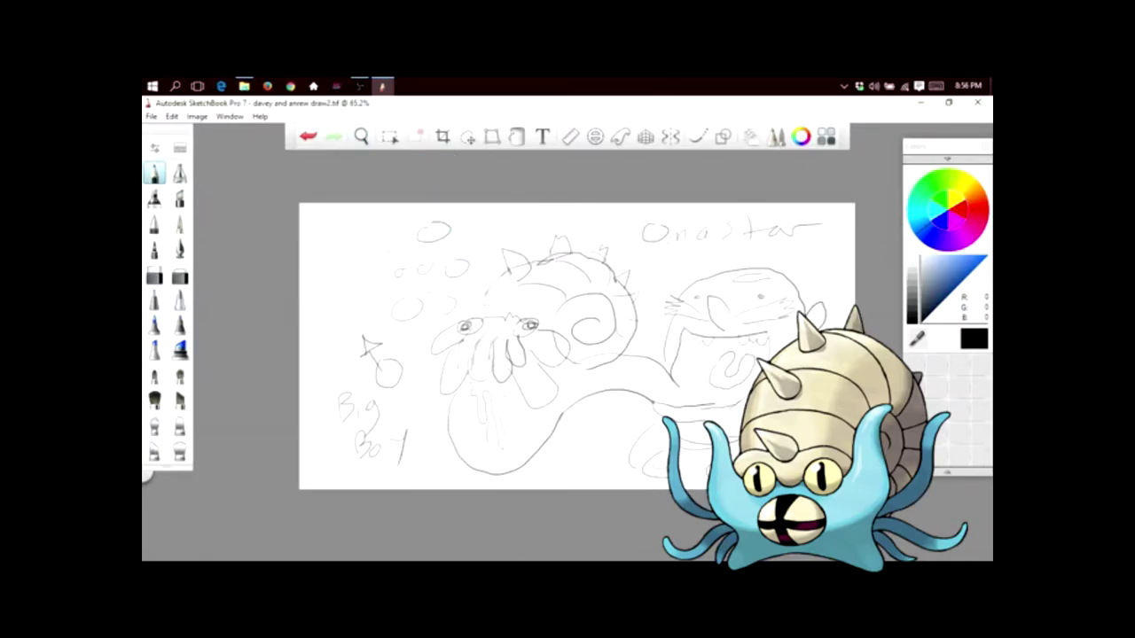
click(171, 116)
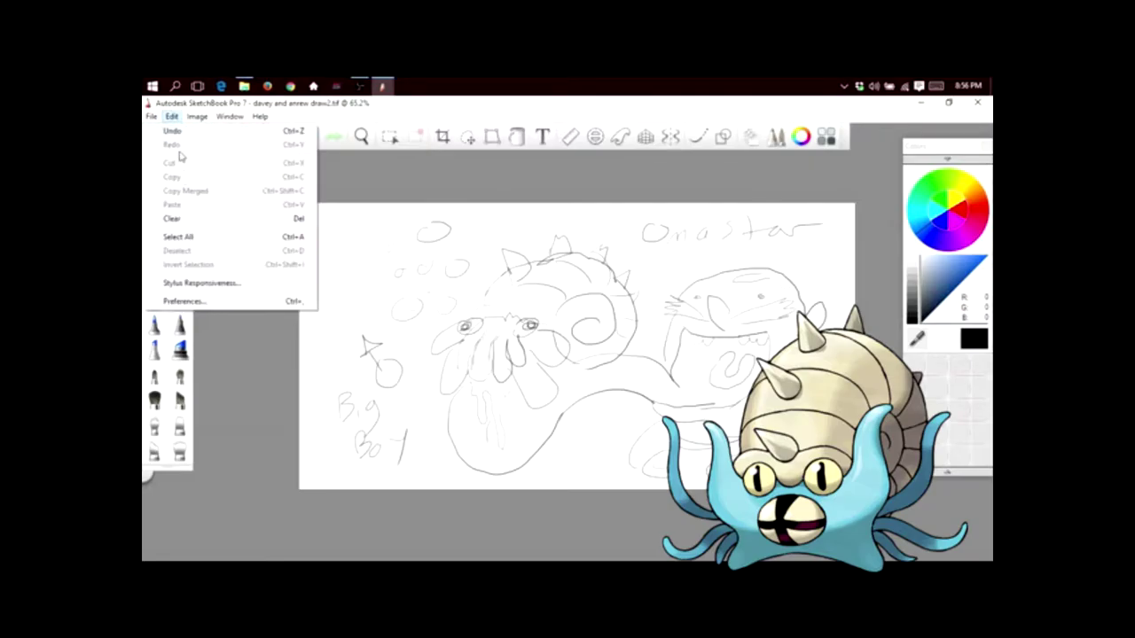
click(246, 219)
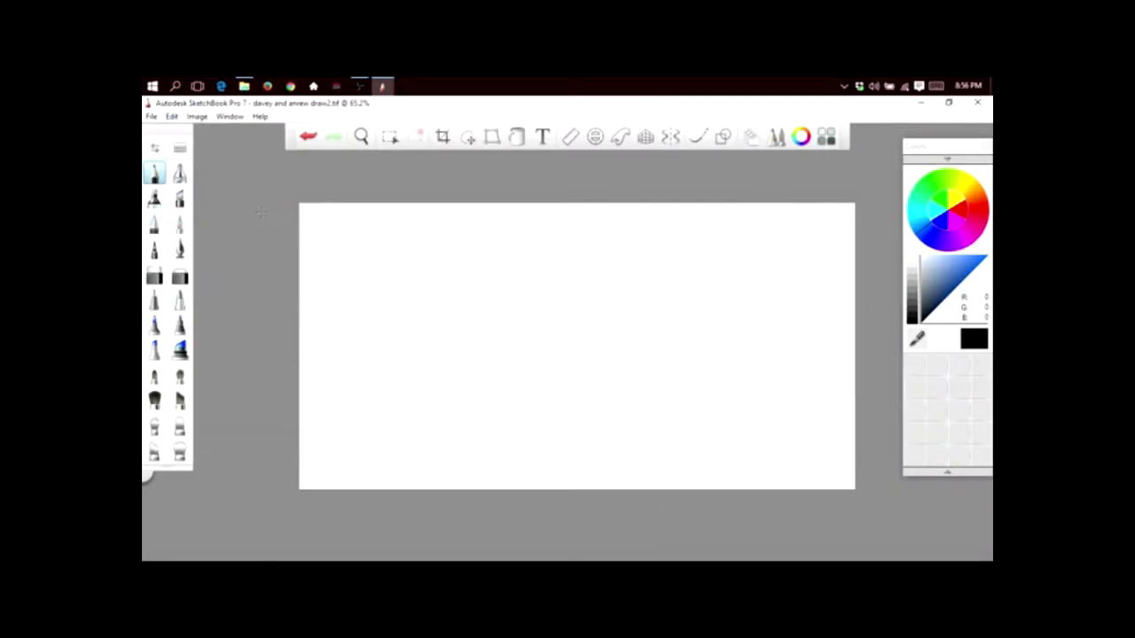
click(361, 137)
drag(410, 171, 426, 180)
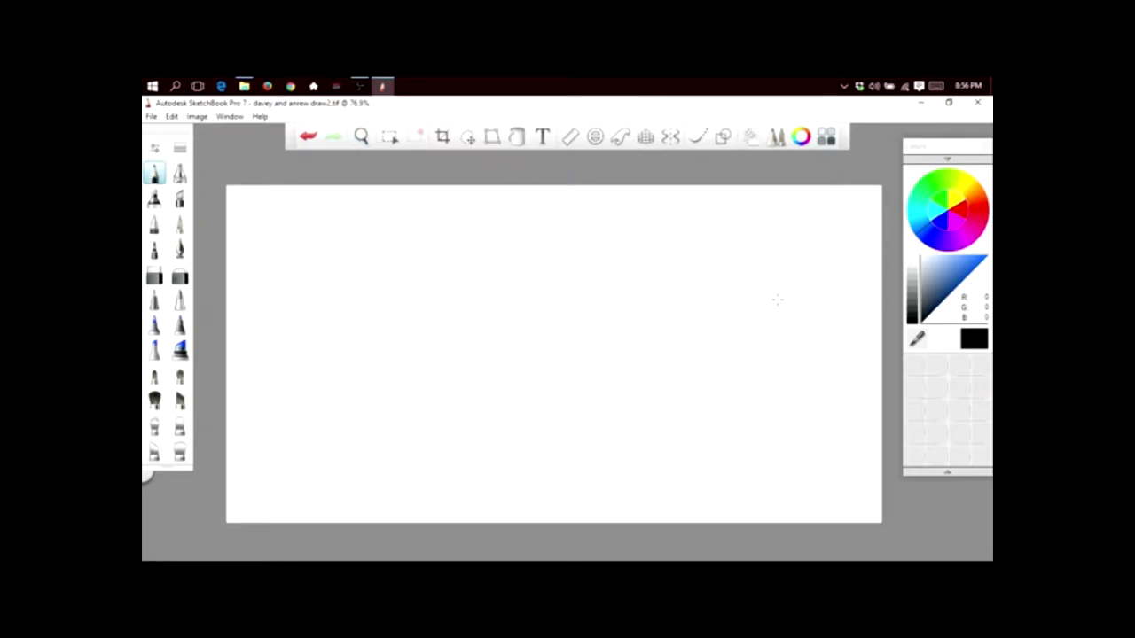
Step: Increase the Pencil brush's Hardness/Size setting and save it, then undo the test stroke
double_click(157, 176)
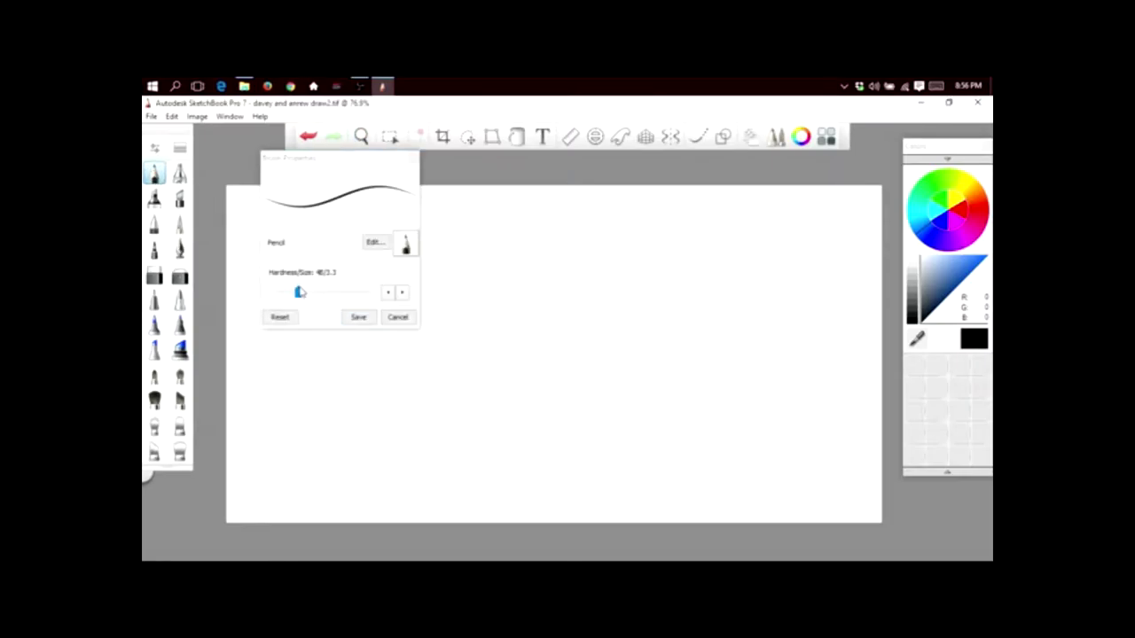
drag(301, 293, 309, 292)
click(357, 317)
mouse_move(373, 307)
mouse_down()
mouse_move(450, 362)
mouse_move(525, 364)
mouse_up()
click(308, 137)
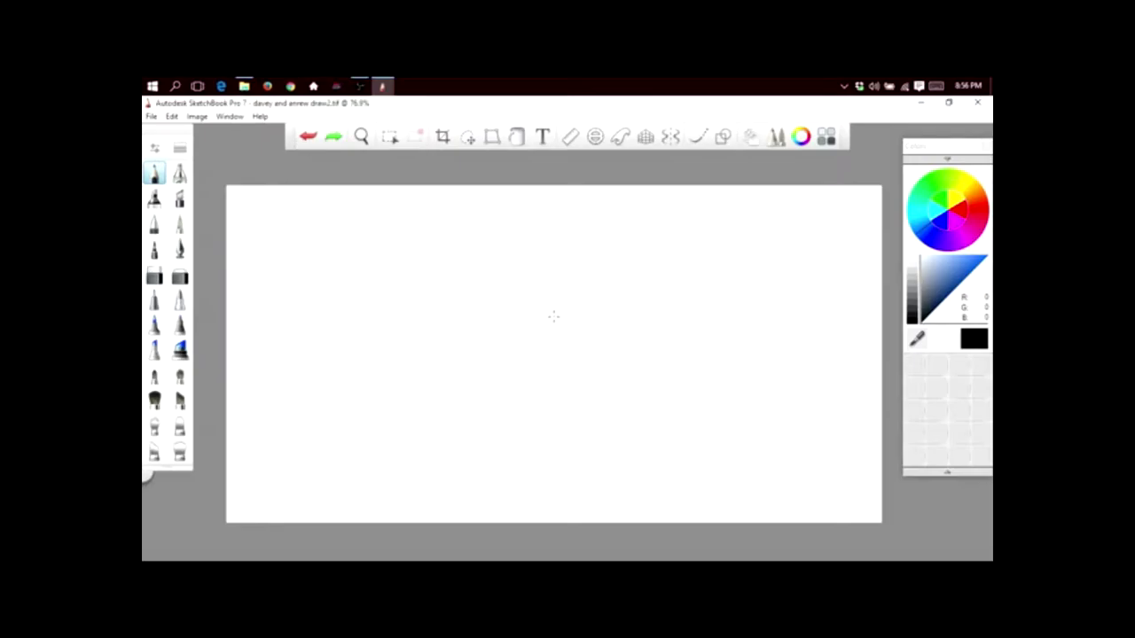
Step: Draw an oval head with lightning-bolt ears, big dark eyes and round cheeks
mouse_move(549, 288)
mouse_down()
mouse_move(504, 312)
mouse_move(513, 346)
mouse_move(592, 352)
mouse_move(635, 322)
mouse_move(618, 297)
mouse_move(587, 288)
mouse_move(495, 291)
mouse_move(466, 261)
mouse_move(501, 314)
mouse_up()
mouse_move(599, 295)
mouse_down()
mouse_move(651, 249)
mouse_move(607, 298)
mouse_move(610, 317)
mouse_move(622, 309)
mouse_up()
mouse_move(522, 321)
mouse_down()
mouse_move(513, 331)
mouse_move(555, 312)
mouse_move(539, 300)
mouse_move(519, 314)
mouse_move(539, 296)
mouse_move(532, 307)
mouse_move(550, 309)
mouse_move(542, 298)
mouse_move(592, 313)
mouse_move(573, 309)
mouse_move(595, 289)
mouse_move(582, 296)
mouse_move(598, 305)
mouse_move(589, 285)
mouse_up()
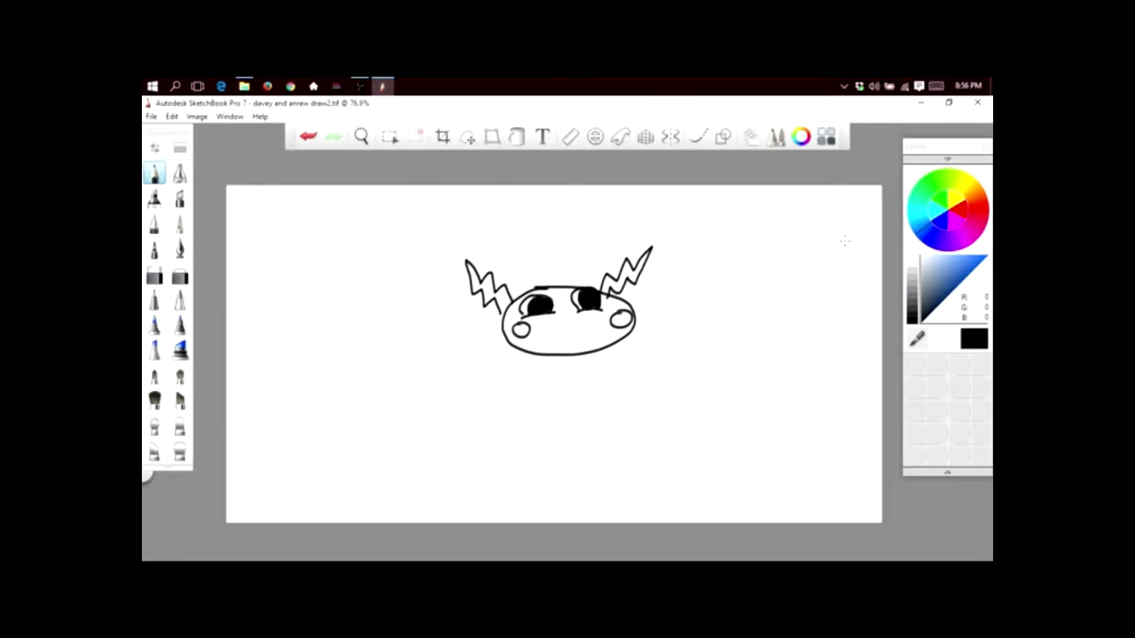
Step: Choose white and dab highlights onto both dark pupils
click(922, 259)
click(591, 295)
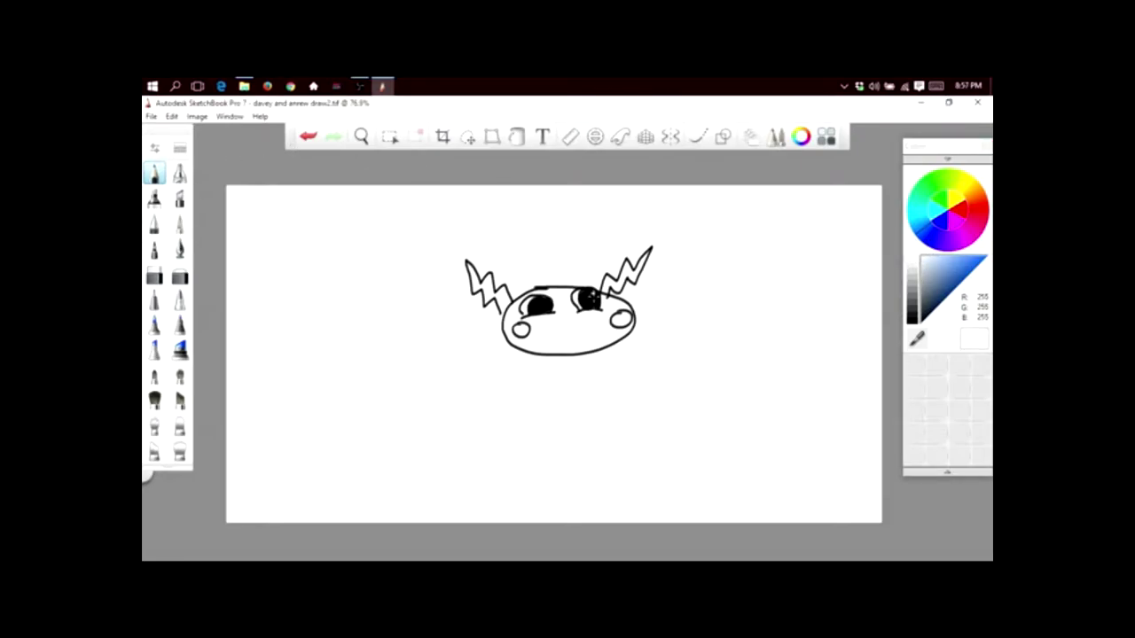
key(ctrl+z)
click(543, 303)
click(543, 301)
Step: Set the colour to dark grey (RGB 26, 26, 26) and draw a wide smile between the cheeks
click(922, 319)
mouse_move(497, 304)
mouse_down()
mouse_move(581, 333)
mouse_move(598, 321)
mouse_move(605, 334)
mouse_up()
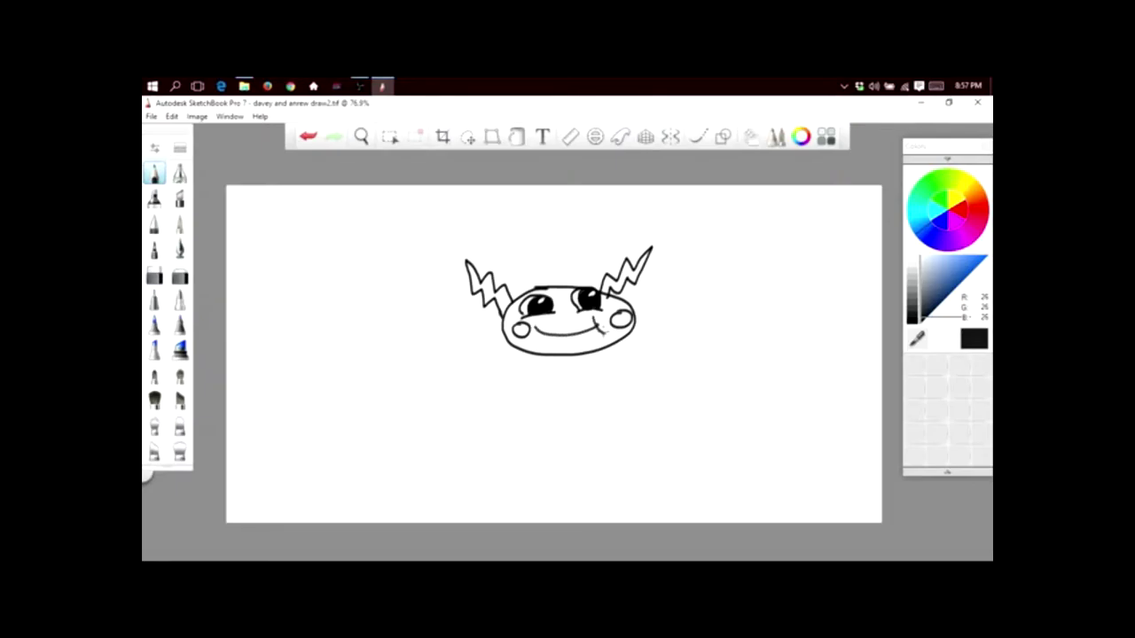
drag(534, 329, 594, 328)
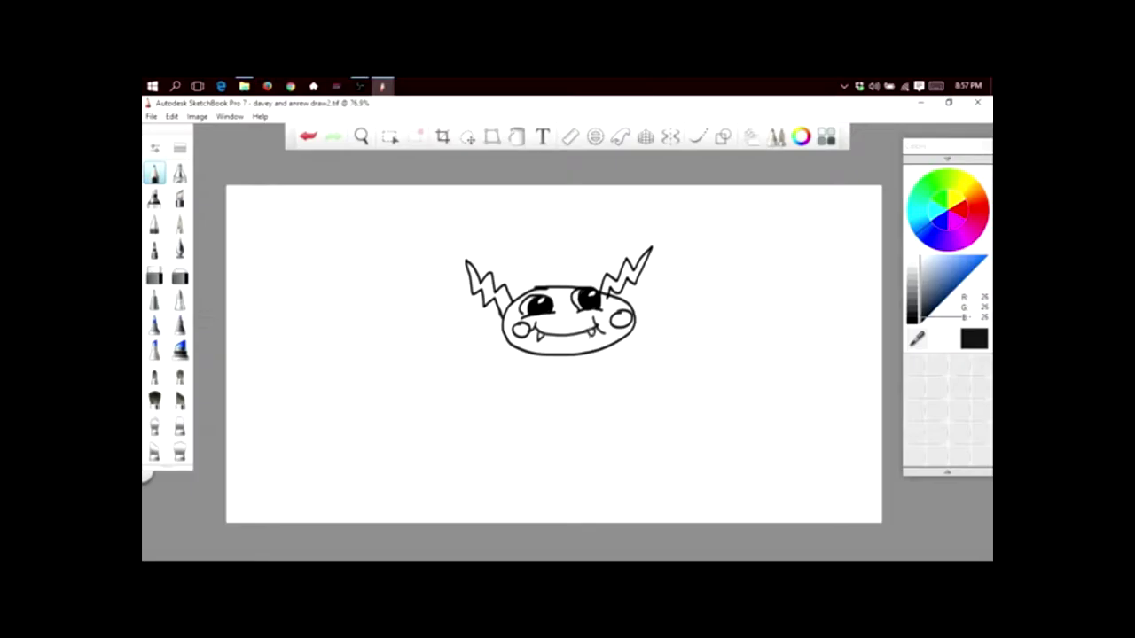
click(308, 136)
click(308, 136)
Step: Add a small rounded tooth under the middle of the smile and draw an oval body below the head
mouse_move(552, 336)
mouse_down()
mouse_move(557, 346)
mouse_move(571, 335)
mouse_up()
mouse_move(594, 351)
mouse_down()
mouse_move(607, 406)
mouse_move(635, 426)
mouse_move(661, 423)
mouse_move(677, 400)
mouse_move(677, 362)
mouse_move(635, 329)
mouse_up()
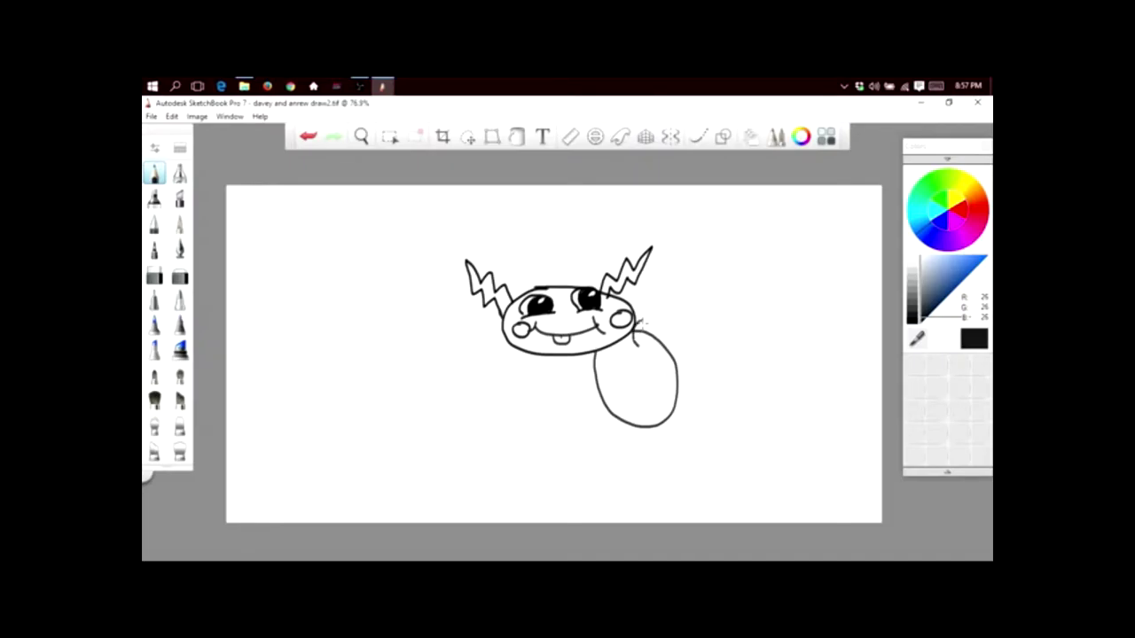
Step: Draw round shoulder joints and a raised, ball-jointed arm ending in a drooping hand with long fingers
mouse_move(635, 330)
mouse_down()
mouse_move(639, 344)
mouse_move(593, 381)
mouse_up()
mouse_move(657, 321)
mouse_down()
mouse_move(703, 292)
mouse_move(699, 275)
mouse_move(701, 293)
mouse_move(729, 291)
mouse_move(763, 315)
mouse_move(764, 334)
mouse_move(764, 321)
mouse_move(730, 367)
mouse_move(754, 347)
mouse_move(757, 376)
mouse_move(773, 341)
mouse_move(786, 367)
mouse_move(780, 331)
mouse_move(798, 353)
mouse_move(799, 335)
mouse_move(765, 324)
mouse_up()
mouse_move(745, 362)
mouse_down()
mouse_move(742, 344)
mouse_move(759, 333)
mouse_move(738, 363)
mouse_move(742, 348)
mouse_up()
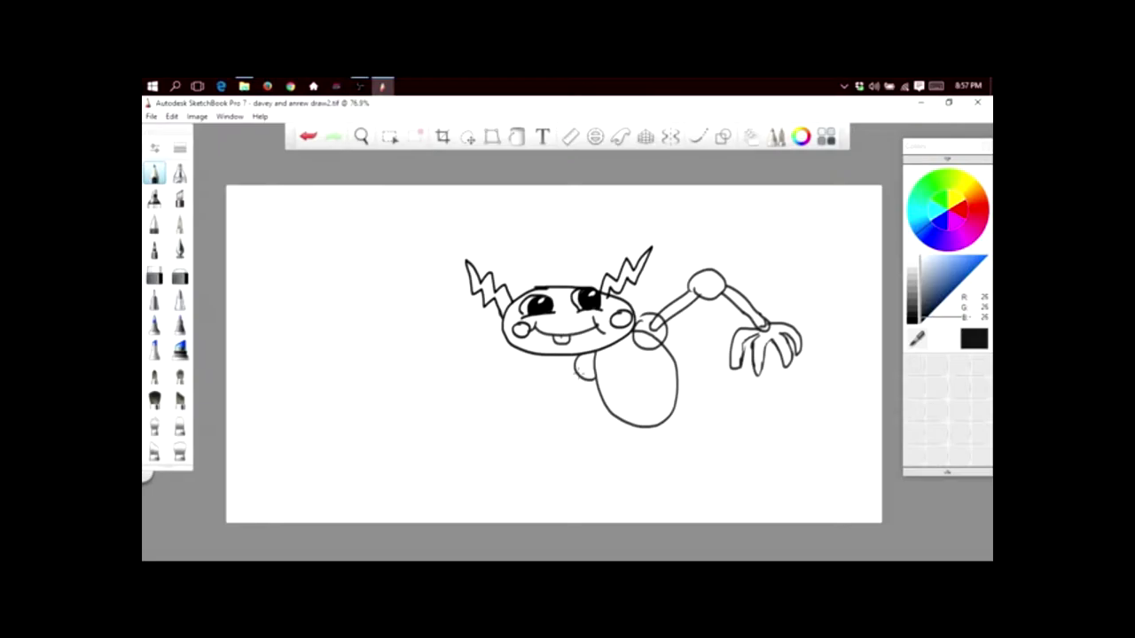
Step: Draw the other bent arm with a fist gripping a sword whose blade passes behind the head
mouse_move(577, 378)
mouse_down()
mouse_move(553, 423)
mouse_move(511, 412)
mouse_move(546, 427)
mouse_move(511, 408)
mouse_move(522, 400)
mouse_move(524, 413)
mouse_move(489, 392)
mouse_up()
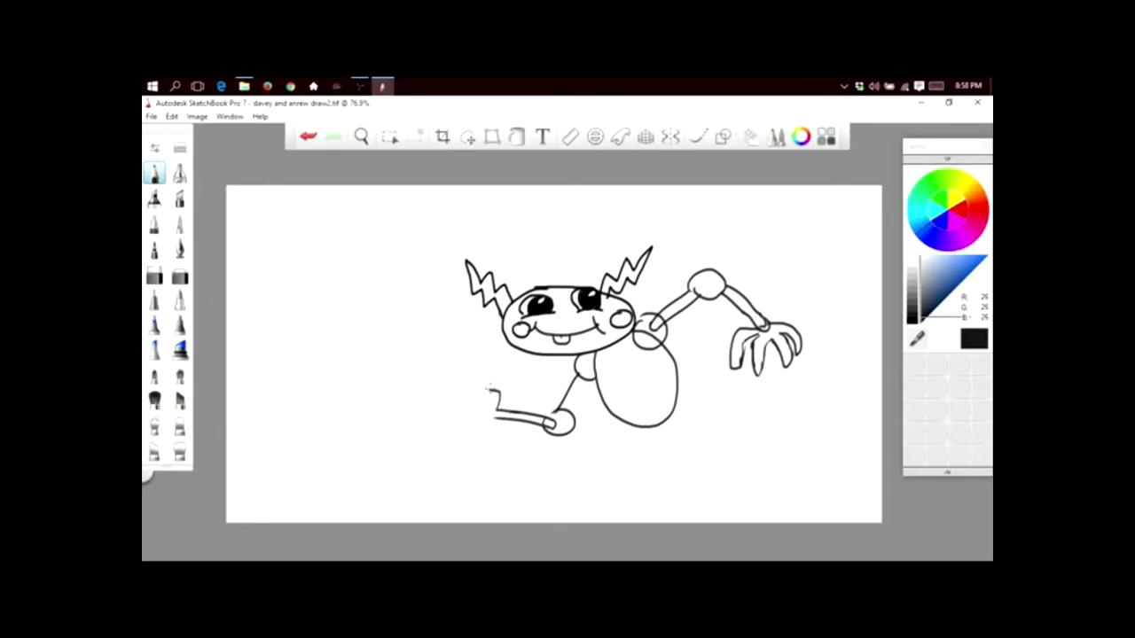
mouse_move(491, 391)
mouse_down()
mouse_move(465, 406)
mouse_move(468, 418)
mouse_move(477, 398)
mouse_move(500, 392)
mouse_move(477, 429)
mouse_up()
drag(478, 417, 468, 430)
mouse_move(477, 389)
mouse_down()
mouse_move(556, 244)
mouse_move(575, 247)
mouse_move(516, 305)
mouse_up()
drag(517, 346, 484, 385)
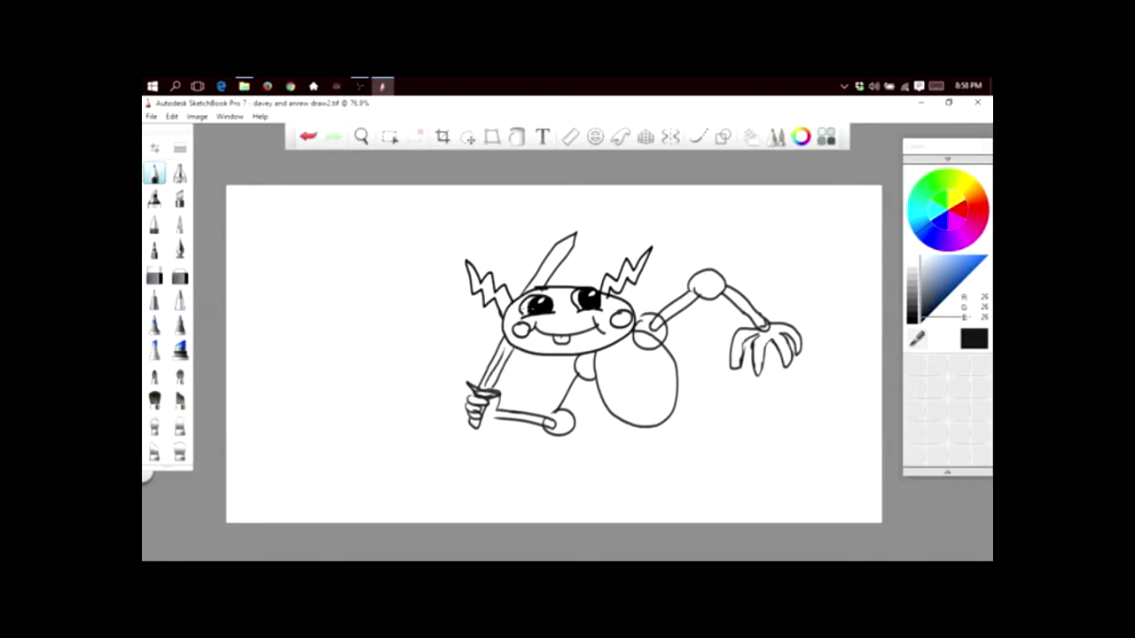
Step: Add an inner belly oval, round hip joints and two bent, ball-jointed legs to the sword-holding character
mouse_move(606, 372)
mouse_down()
mouse_move(616, 358)
mouse_move(654, 409)
mouse_move(599, 379)
mouse_move(605, 434)
mouse_move(644, 427)
mouse_move(666, 401)
mouse_up()
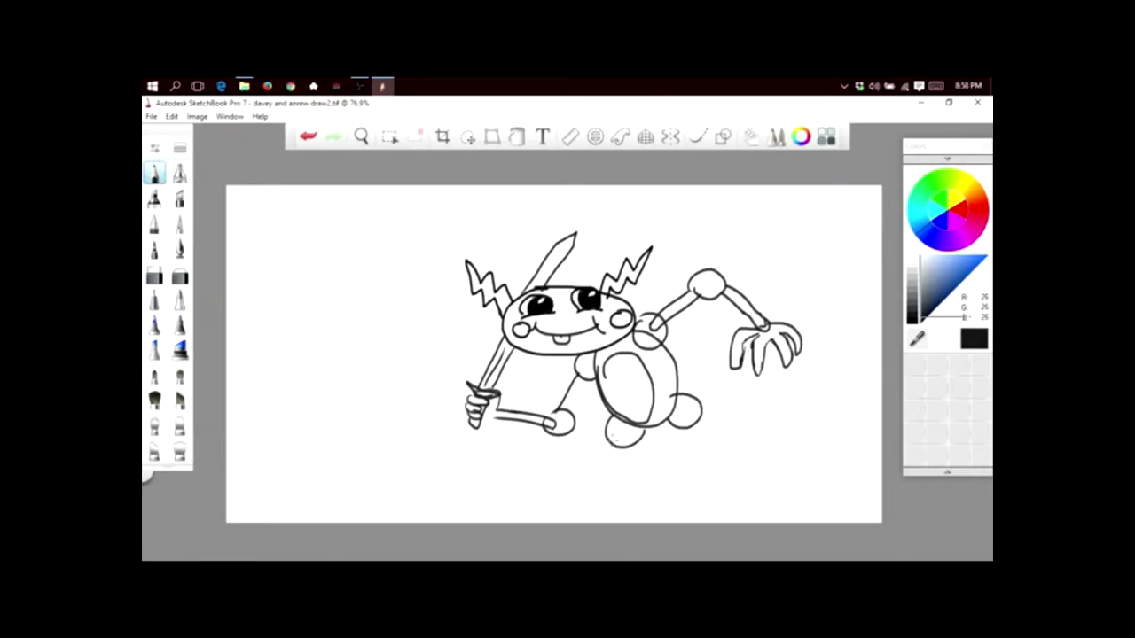
mouse_move(617, 435)
mouse_down()
mouse_move(505, 447)
mouse_move(525, 445)
mouse_move(492, 524)
mouse_up()
drag(520, 473, 502, 524)
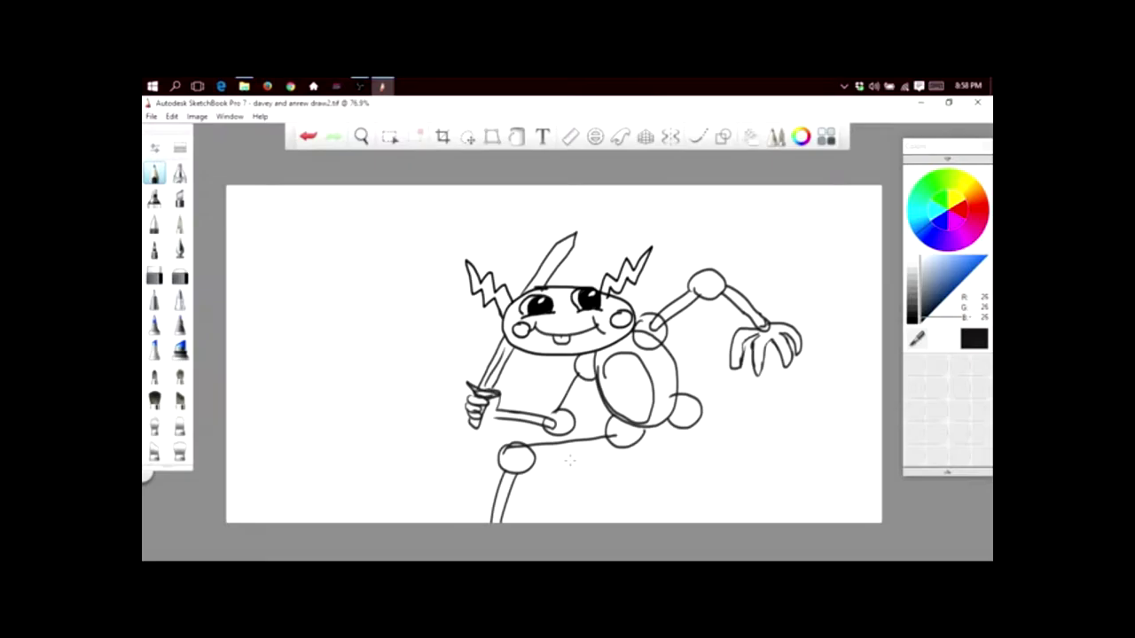
drag(534, 457, 618, 443)
mouse_move(705, 410)
mouse_down()
mouse_move(692, 430)
mouse_move(732, 518)
mouse_move(722, 458)
mouse_move(745, 508)
mouse_move(752, 499)
mouse_up()
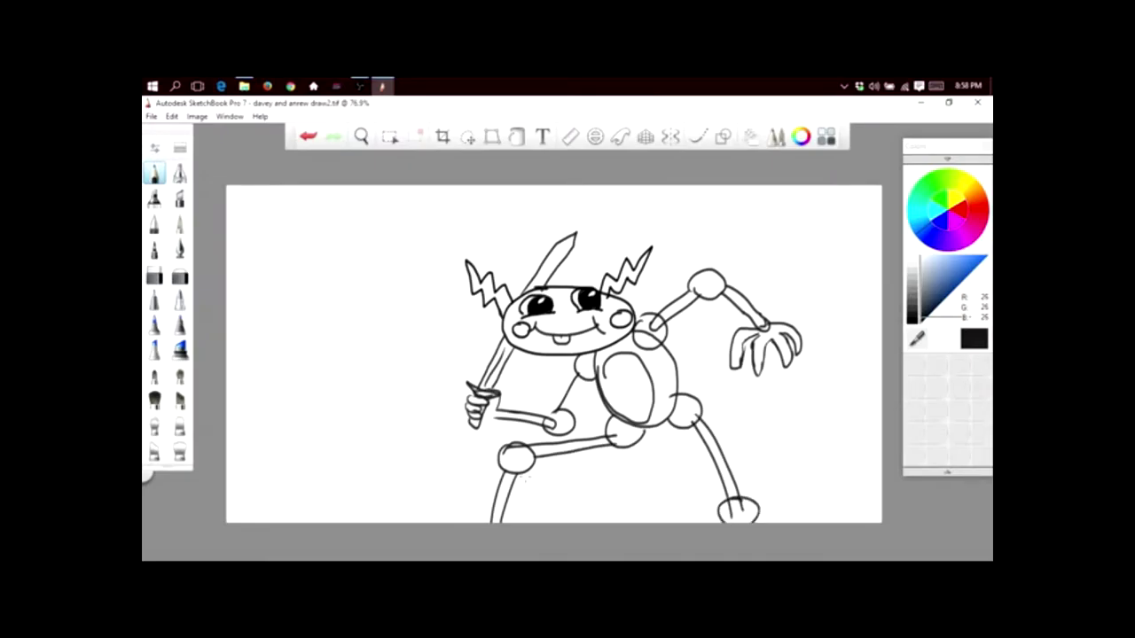
Step: Draw a small round-headed figure with a curled tail inside large looping curves beside the sword-holding character
mouse_move(360, 395)
mouse_down()
mouse_move(317, 410)
mouse_move(303, 387)
mouse_move(315, 382)
mouse_move(330, 422)
mouse_move(365, 414)
mouse_move(396, 390)
mouse_move(373, 365)
mouse_move(355, 399)
mouse_move(372, 368)
mouse_move(352, 336)
mouse_move(403, 345)
mouse_move(353, 362)
mouse_up()
key(space)
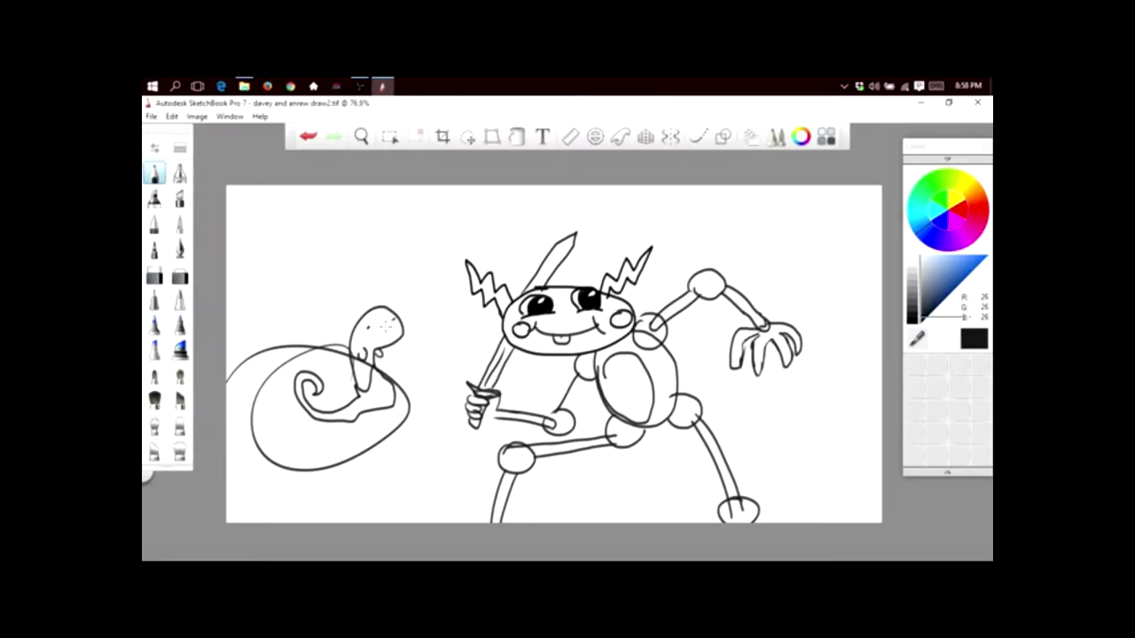
mouse_move(396, 321)
mouse_down()
mouse_move(399, 338)
mouse_move(379, 342)
mouse_move(367, 326)
mouse_move(396, 323)
mouse_up()
Step: Add rounded shapes behind the hip and draw a severed head with angry eyes and a nose under the drooping hand
mouse_move(742, 362)
mouse_down()
mouse_move(670, 435)
mouse_move(697, 428)
mouse_up()
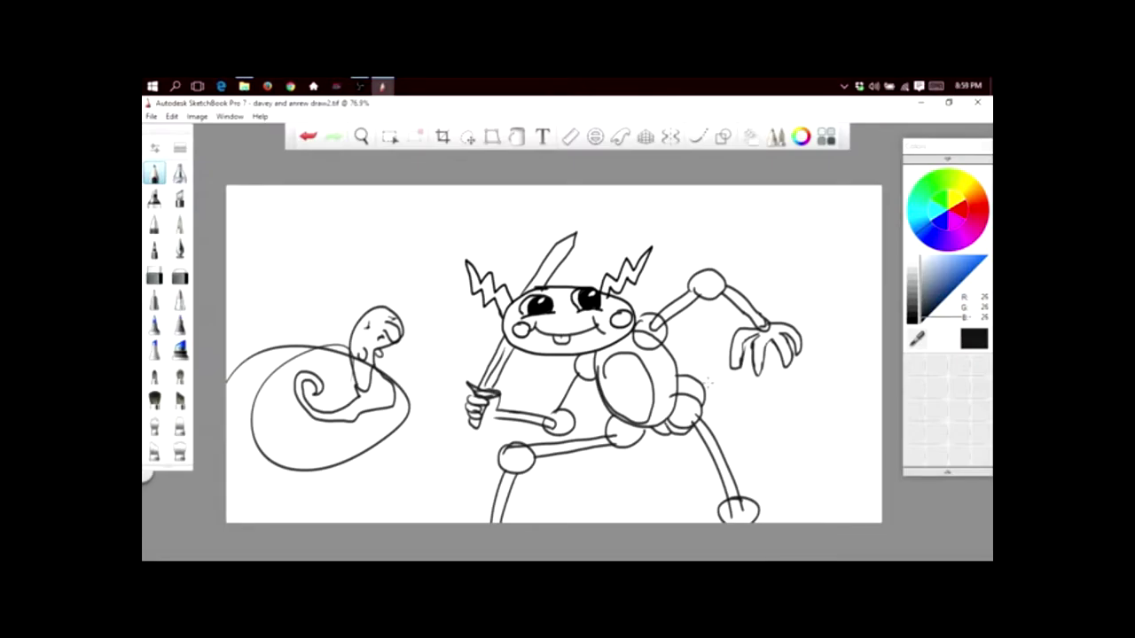
mouse_move(740, 362)
mouse_down()
mouse_move(729, 402)
mouse_move(757, 433)
mouse_move(807, 431)
mouse_move(823, 378)
mouse_move(800, 353)
mouse_up()
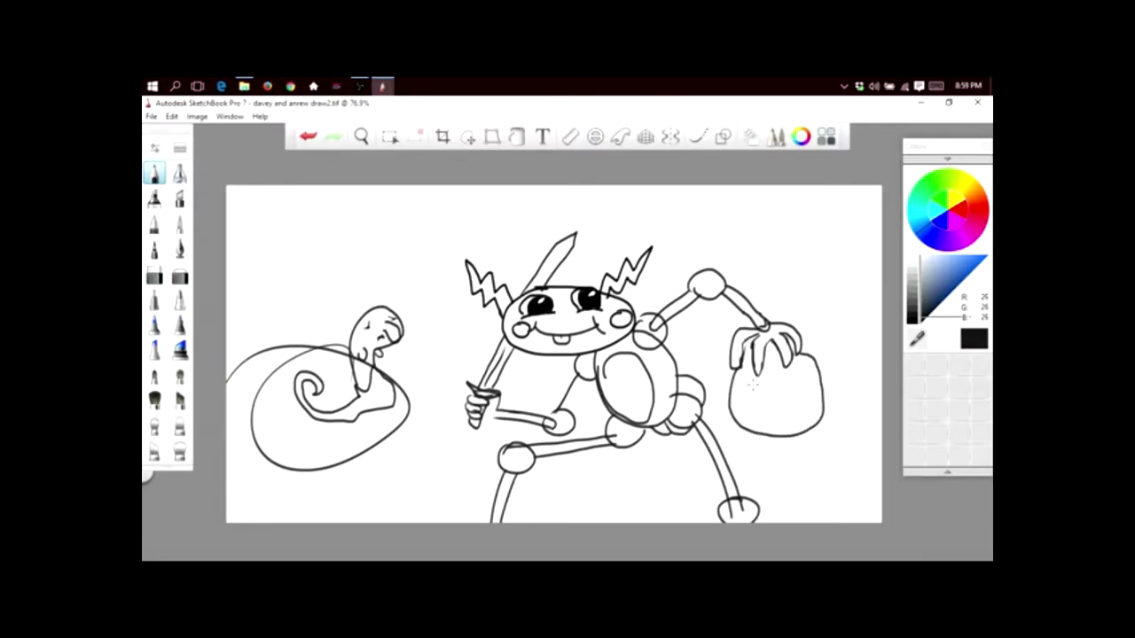
mouse_move(752, 382)
mouse_down()
mouse_move(742, 395)
mouse_move(760, 393)
mouse_move(744, 382)
mouse_move(747, 399)
mouse_move(759, 385)
mouse_move(807, 379)
mouse_move(782, 400)
mouse_up()
click(781, 392)
click(784, 395)
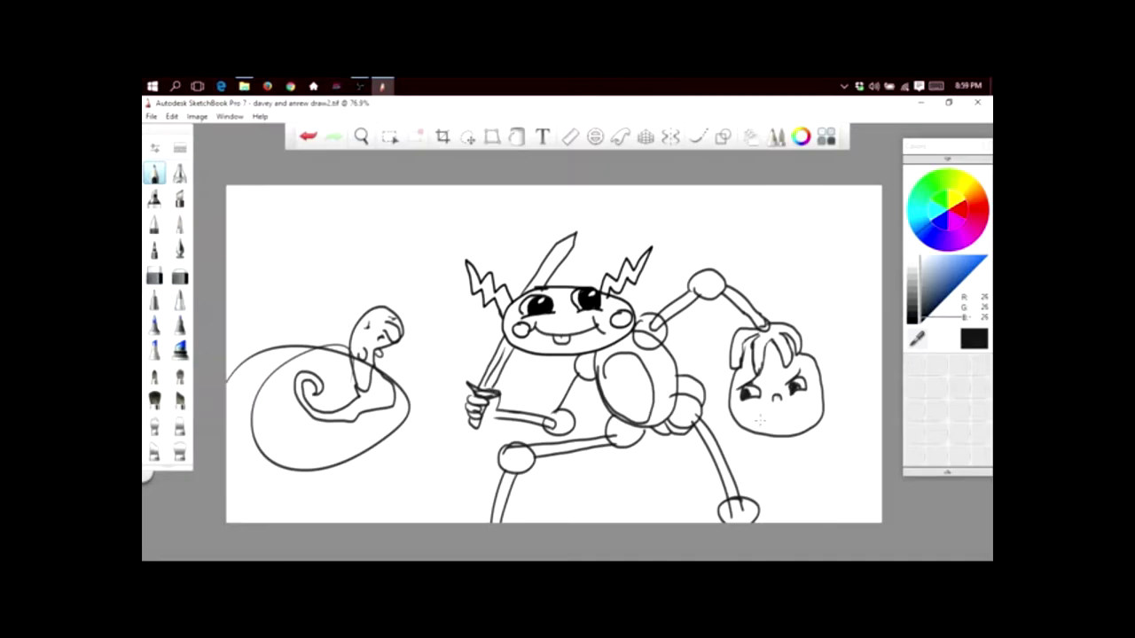
Step: Give the held head a zigzag mouth and spiky side hair, and draw a tapering, wavy strand hanging below it
drag(760, 418, 807, 409)
mouse_move(736, 370)
mouse_down()
mouse_move(716, 380)
mouse_move(718, 398)
mouse_move(736, 400)
mouse_up()
drag(801, 347, 832, 378)
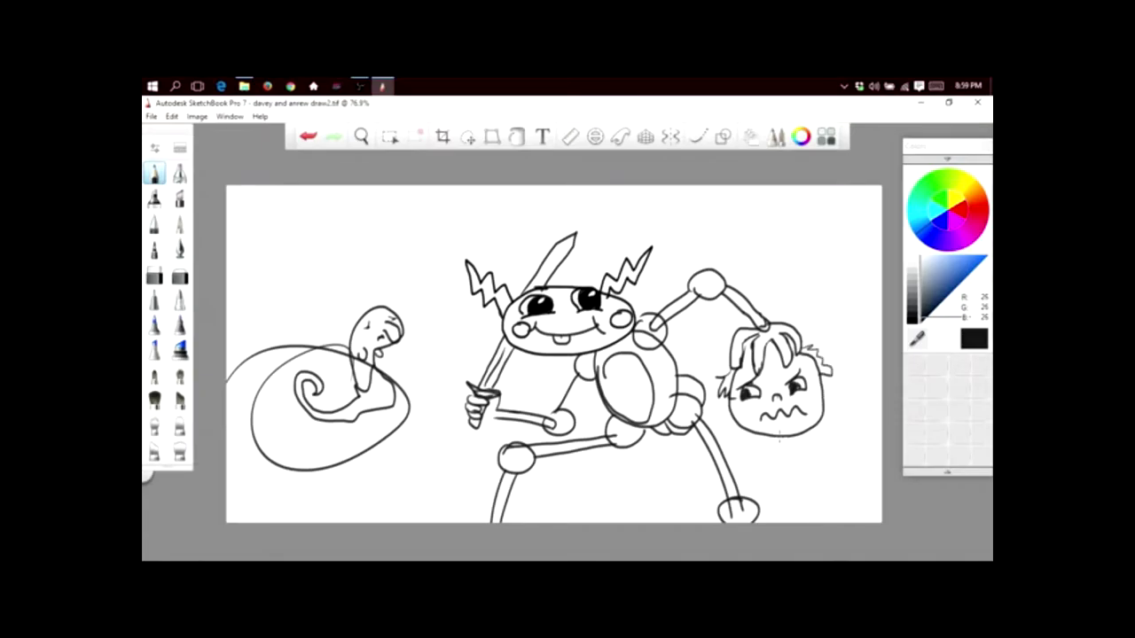
mouse_move(779, 434)
mouse_down()
mouse_move(808, 514)
mouse_move(818, 479)
mouse_move(804, 443)
mouse_move(780, 436)
mouse_up()
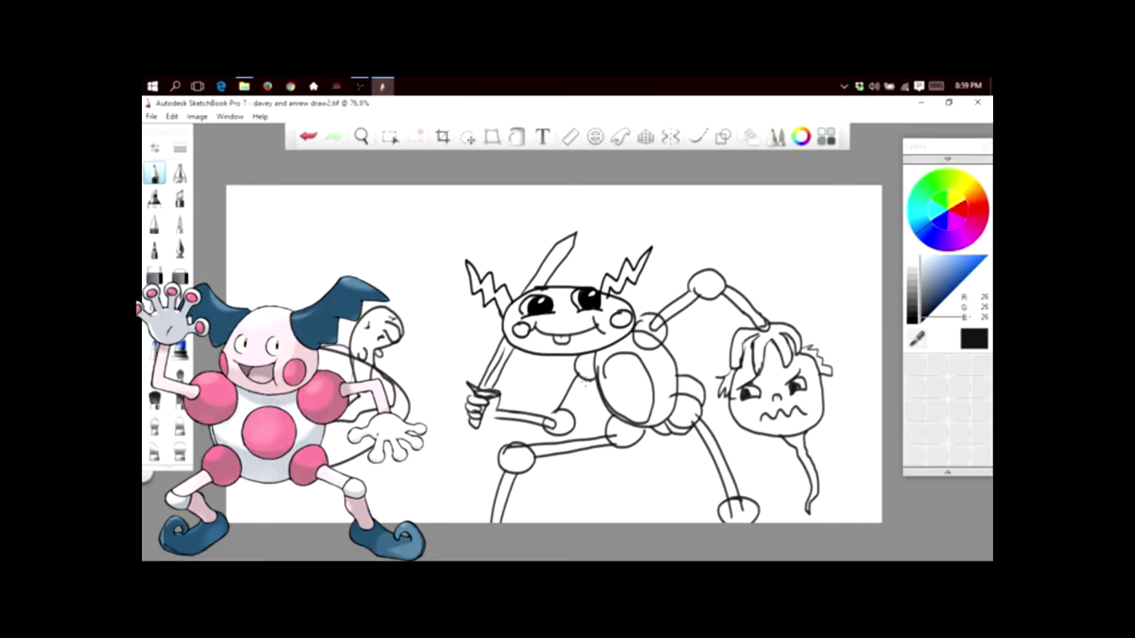
Step: Touch up the sword arm with short strokes and clear the canvas
drag(583, 382, 573, 409)
drag(480, 422, 499, 424)
click(171, 117)
click(176, 219)
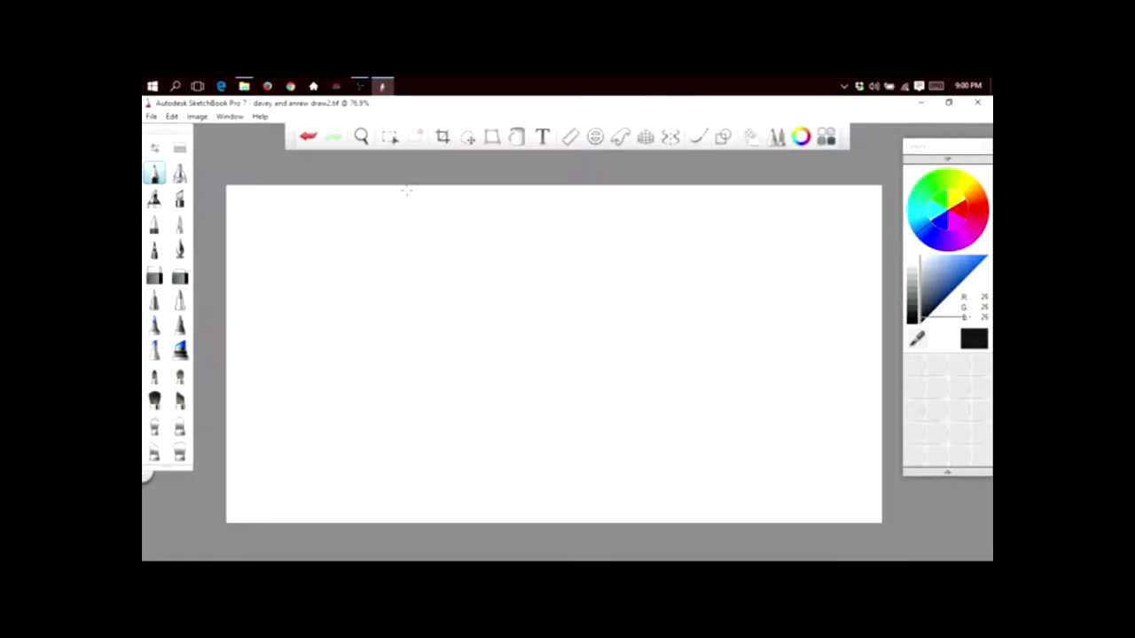
Step: Draw two tufted heads on long converging necks, one smiling with dot eyes and one turned in profile
click(486, 314)
click(516, 311)
mouse_move(479, 303)
mouse_down()
mouse_move(532, 255)
mouse_move(539, 313)
mouse_move(472, 314)
mouse_move(525, 355)
mouse_up()
mouse_move(537, 304)
mouse_down()
mouse_move(561, 354)
mouse_move(594, 301)
mouse_move(633, 314)
mouse_move(655, 303)
mouse_up()
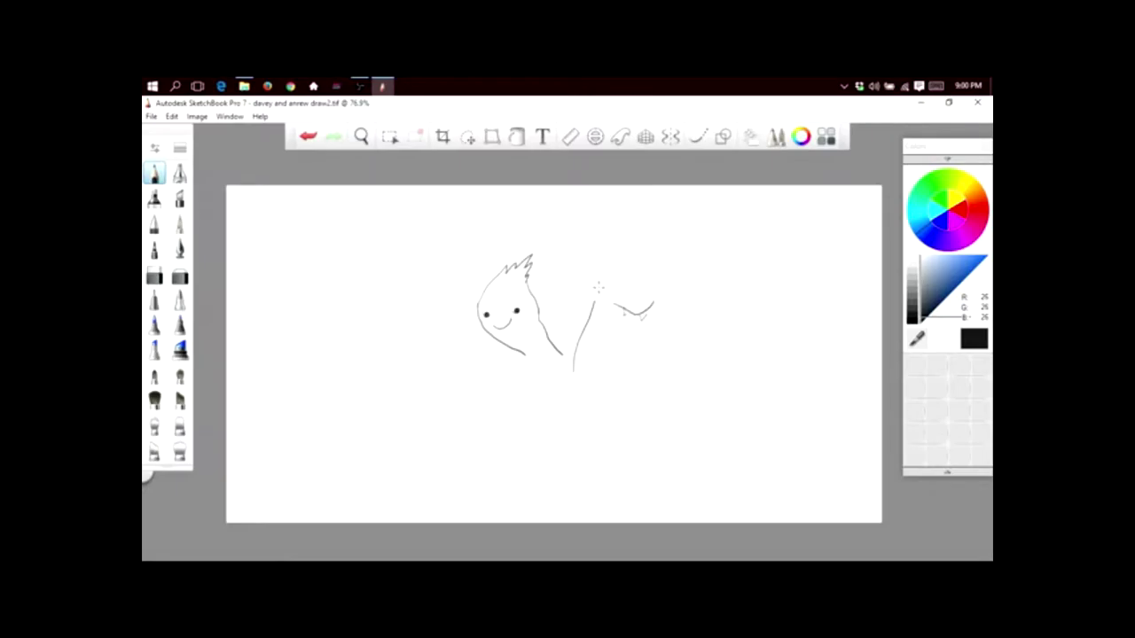
mouse_move(594, 301)
mouse_down()
mouse_move(610, 250)
mouse_move(659, 304)
mouse_move(598, 373)
mouse_up()
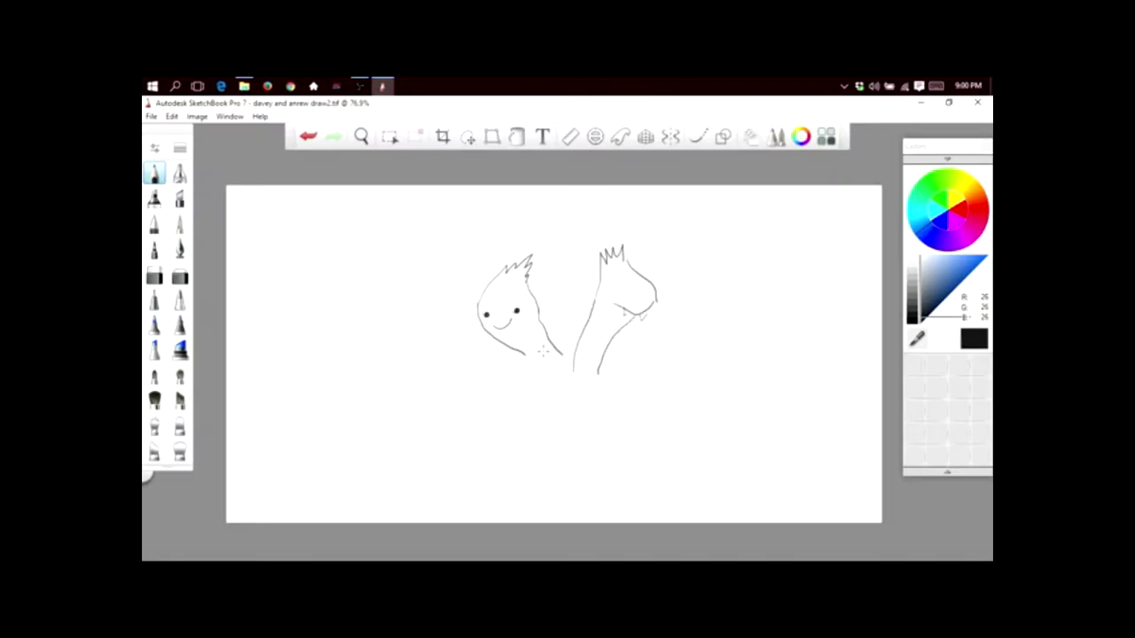
Step: Join the necks with a body and draw clawed legs, jagged chest fur and a long, curved tail
mouse_move(521, 351)
mouse_down()
mouse_move(559, 378)
mouse_move(582, 340)
mouse_move(621, 363)
mouse_move(627, 374)
mouse_move(588, 410)
mouse_up()
drag(615, 386, 612, 407)
mouse_move(551, 377)
mouse_down()
mouse_move(550, 405)
mouse_move(572, 380)
mouse_move(604, 382)
mouse_move(571, 383)
mouse_up()
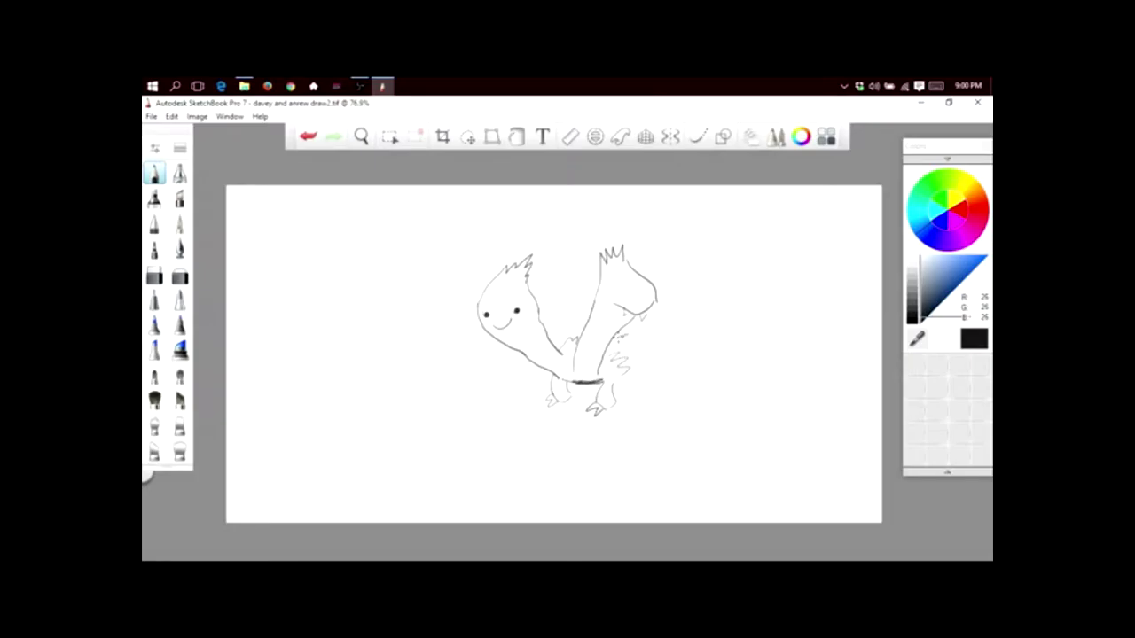
mouse_move(619, 339)
mouse_down()
mouse_move(679, 321)
mouse_move(707, 280)
mouse_move(655, 385)
mouse_move(652, 406)
mouse_move(671, 400)
mouse_move(625, 380)
mouse_move(619, 392)
mouse_move(624, 401)
mouse_move(635, 391)
mouse_up()
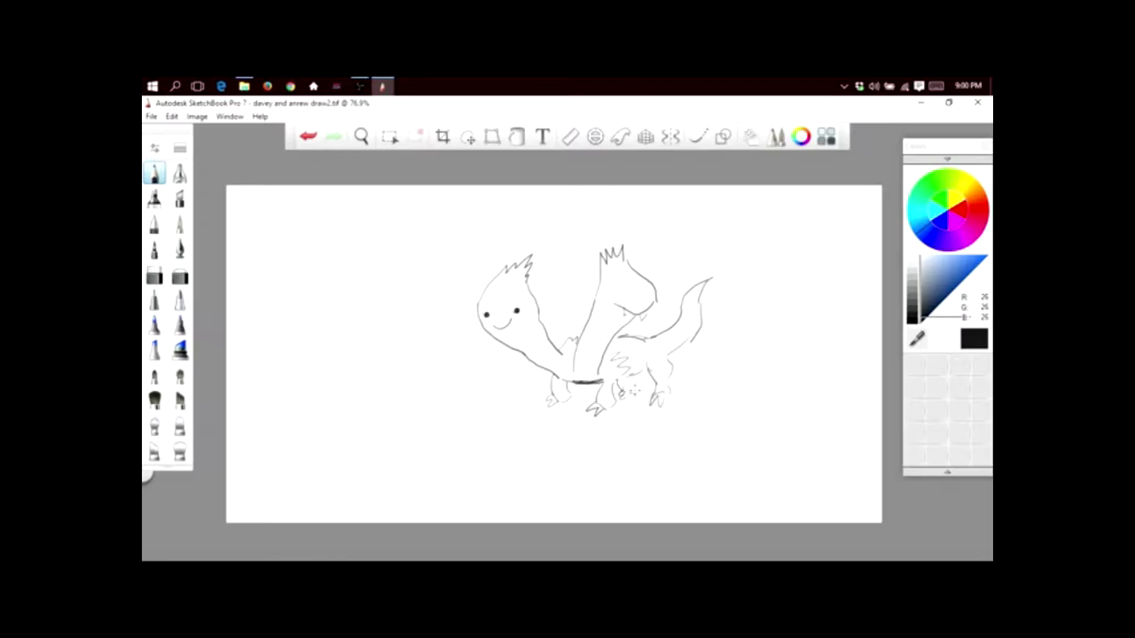
Step: Shade the tail and body fur, and add a closed eye on the profile head and a small wing between the necks
mouse_move(640, 340)
mouse_down()
mouse_move(696, 313)
mouse_move(701, 291)
mouse_up()
mouse_move(695, 344)
mouse_down()
mouse_move(691, 323)
mouse_move(674, 355)
mouse_move(632, 375)
mouse_up()
drag(656, 284, 650, 296)
drag(490, 326, 501, 329)
mouse_move(582, 332)
mouse_down()
mouse_move(585, 312)
mouse_move(637, 330)
mouse_move(631, 344)
mouse_up()
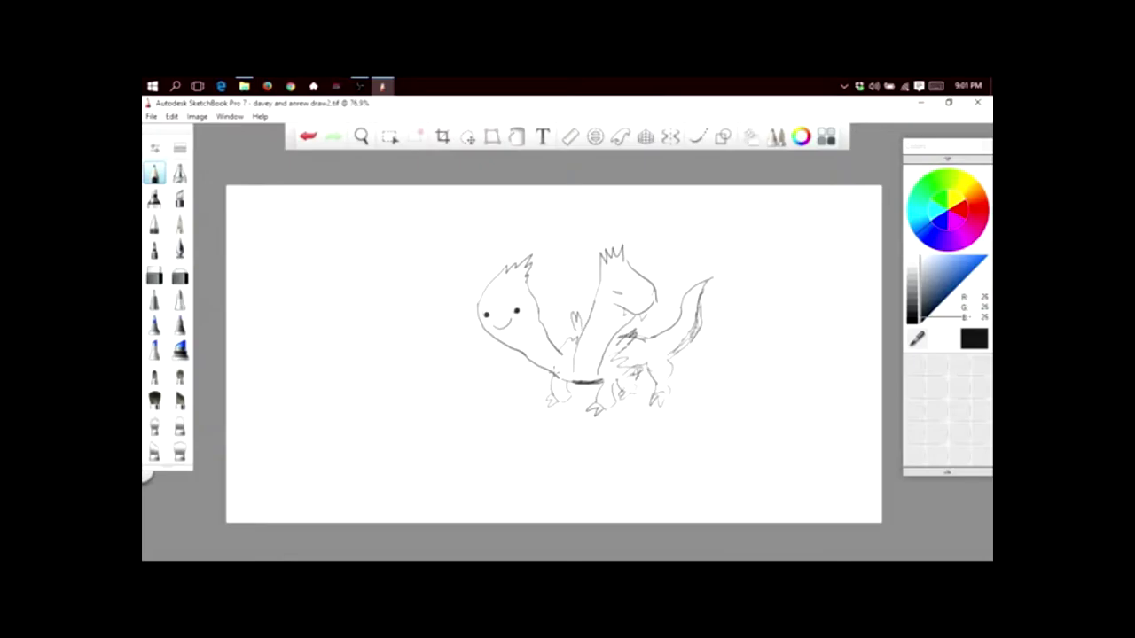
Step: Add a few short strokes to the front leg and neck of the two-headed creature and clear the canvas
drag(555, 372, 552, 401)
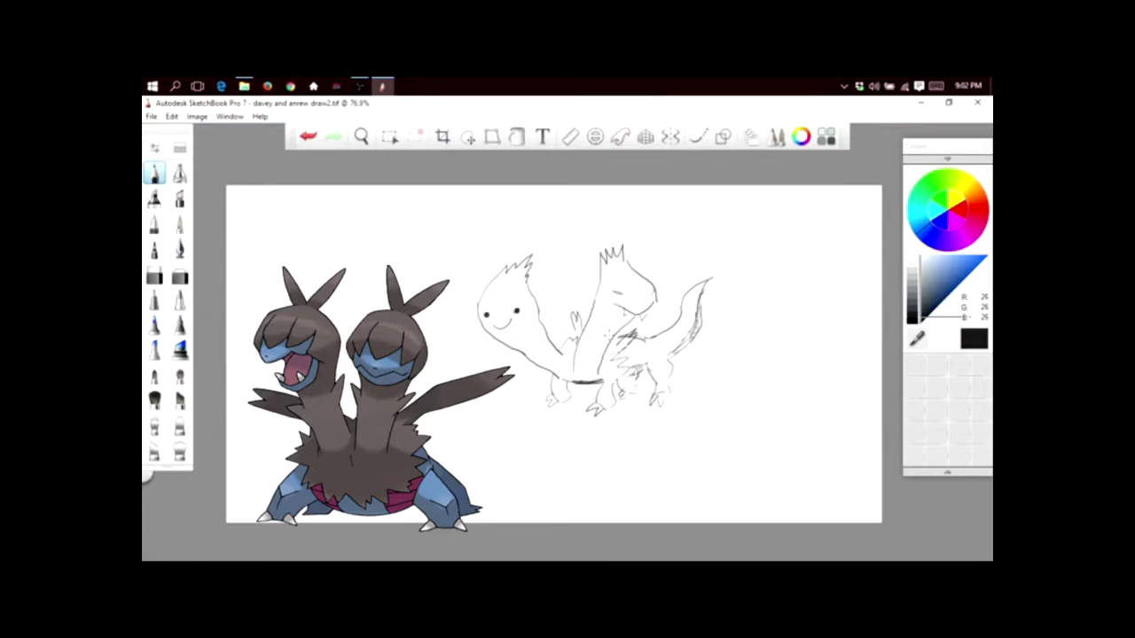
drag(604, 359, 617, 352)
click(171, 116)
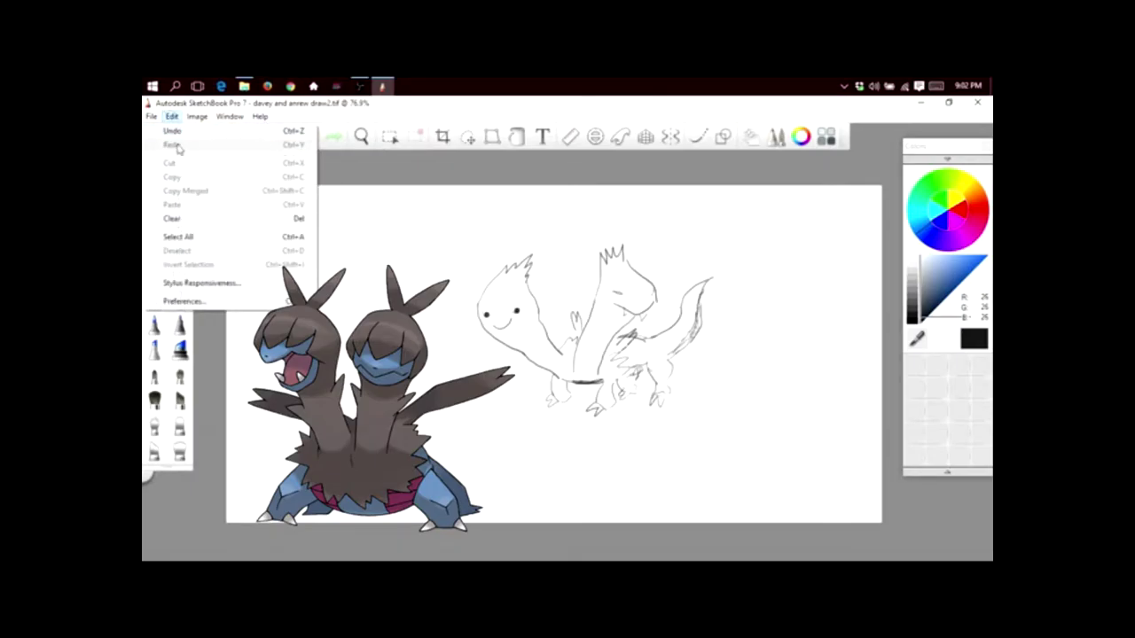
click(180, 218)
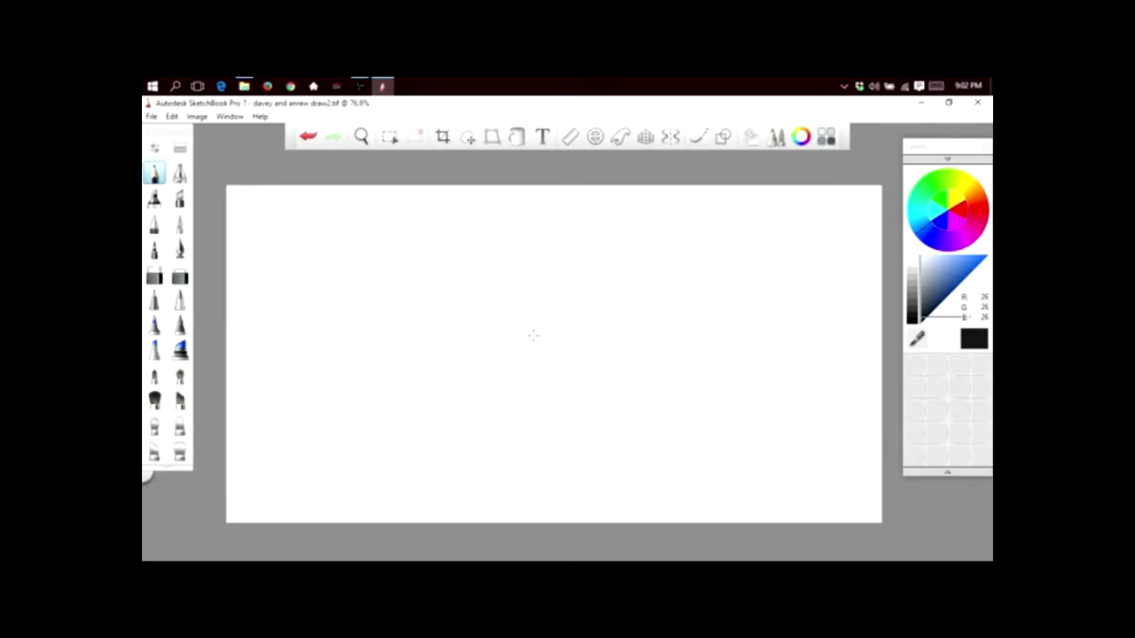
Step: Draw two large, rounded cheeks side by side in the middle of the canvas
mouse_move(476, 298)
mouse_down()
mouse_move(489, 418)
mouse_move(553, 391)
mouse_up()
mouse_move(557, 319)
mouse_down()
mouse_move(681, 326)
mouse_move(661, 309)
mouse_up()
Step: Draw four long, pointed fangs hanging from the undersides of the cheeks
drag(461, 410, 510, 476)
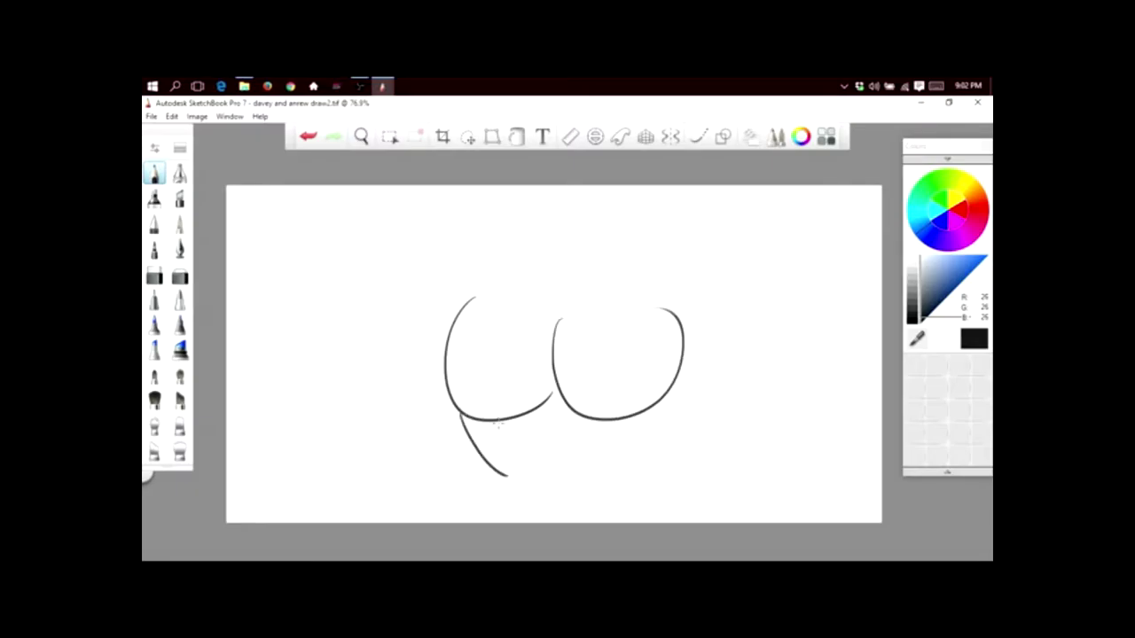
drag(499, 420, 515, 481)
drag(620, 416, 659, 483)
drag(651, 408, 662, 483)
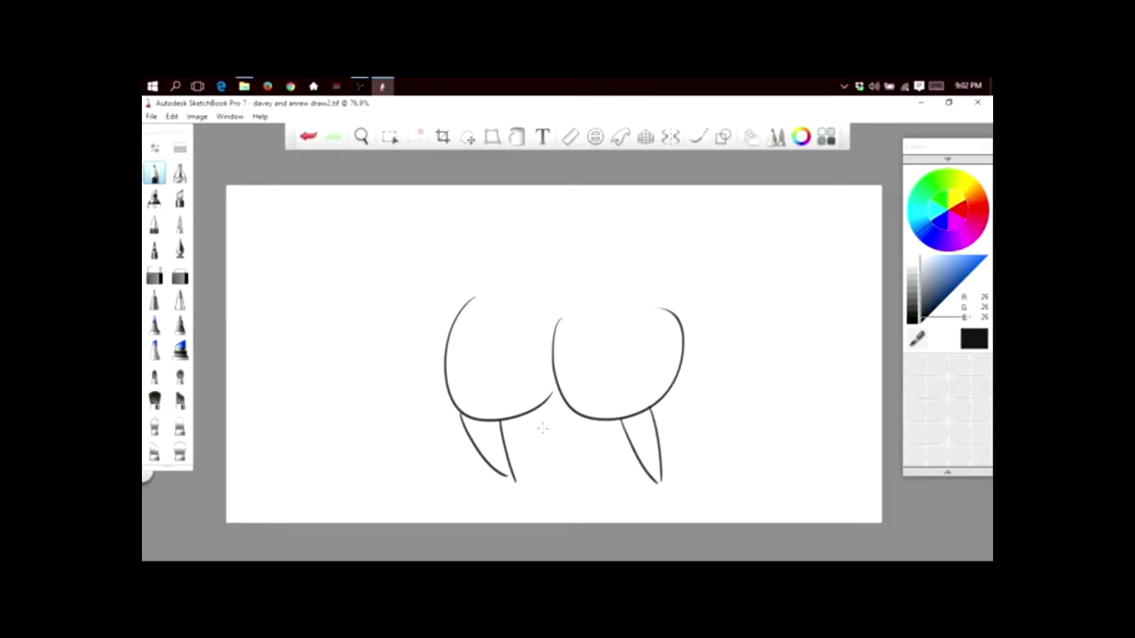
drag(530, 413, 568, 474)
drag(572, 408, 558, 438)
Step: Erase all the long fangs below the cheeks
click(155, 278)
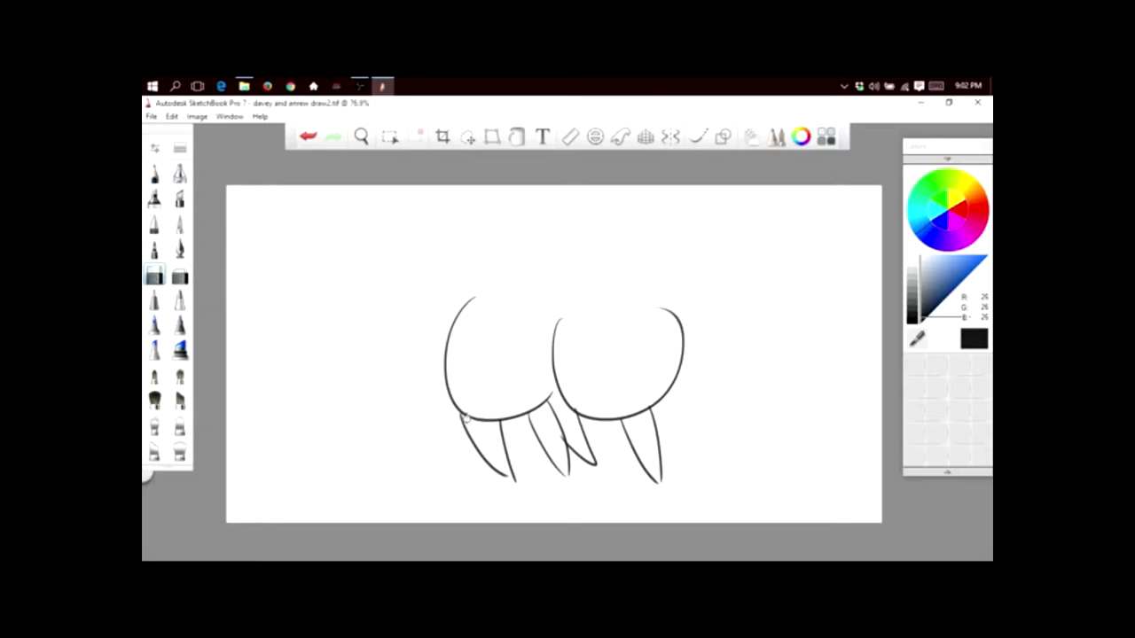
mouse_move(461, 415)
mouse_down()
mouse_move(496, 421)
mouse_move(469, 431)
mouse_move(514, 476)
mouse_move(504, 428)
mouse_up()
mouse_move(618, 432)
mouse_down()
mouse_move(656, 483)
mouse_move(656, 419)
mouse_move(638, 461)
mouse_up()
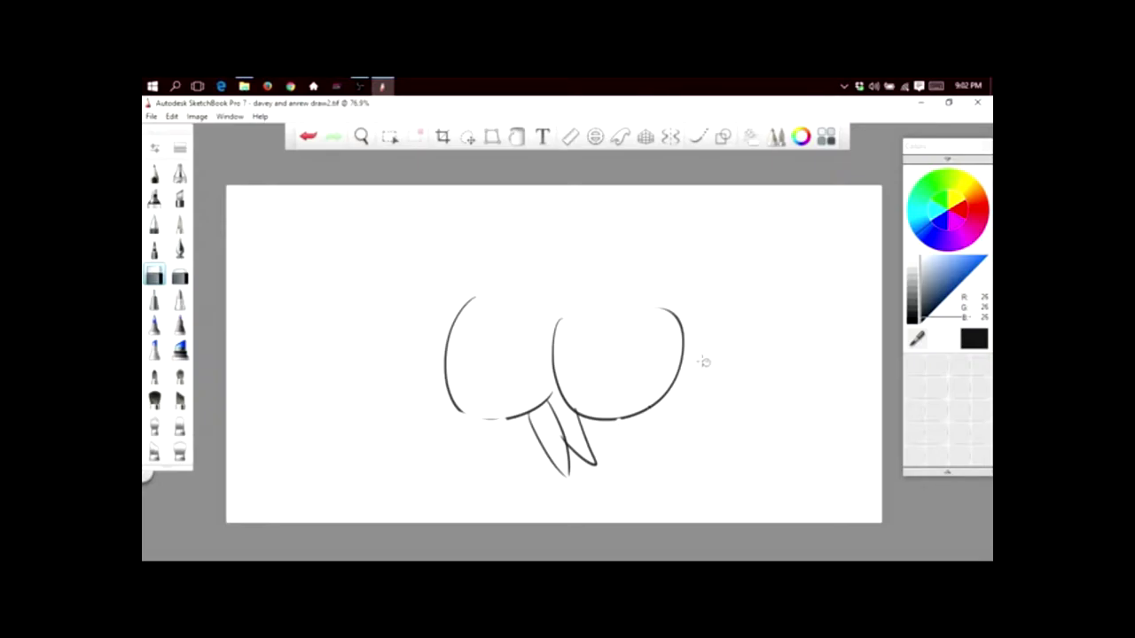
drag(573, 431, 571, 429)
mouse_move(568, 474)
mouse_down()
mouse_move(550, 404)
mouse_move(535, 434)
mouse_move(546, 402)
mouse_move(553, 463)
mouse_move(594, 461)
mouse_move(541, 446)
mouse_up()
Step: Draw two angry, slanted eyes with small pupils above the cheeks in pencil and top them with a spiky crest
click(154, 173)
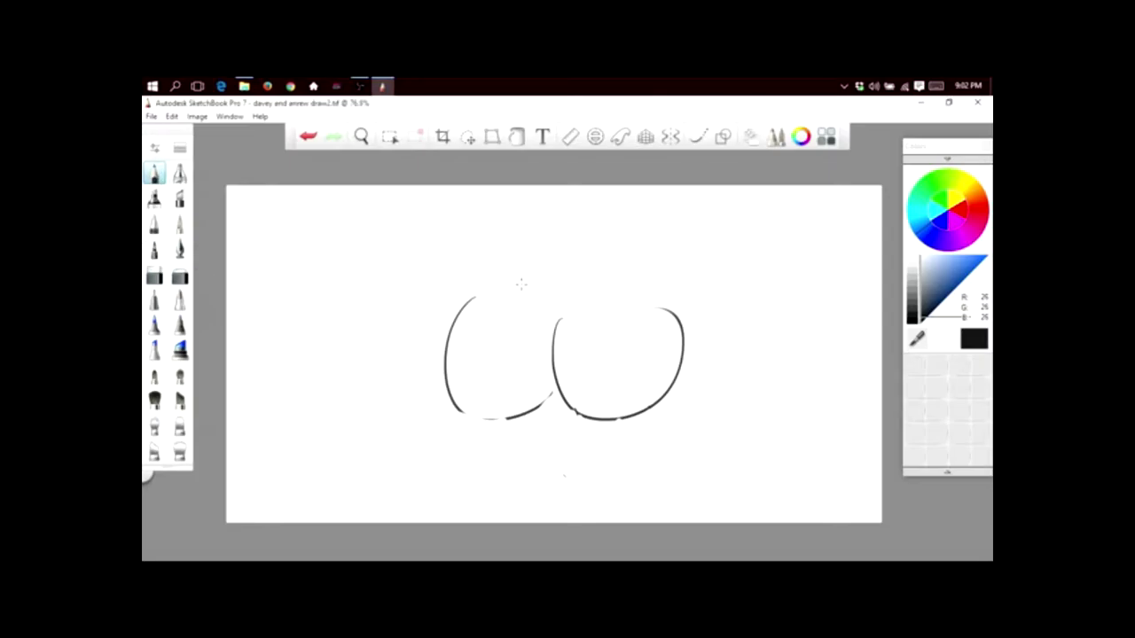
mouse_move(490, 272)
mouse_down()
mouse_move(537, 305)
mouse_move(510, 296)
mouse_move(605, 275)
mouse_up()
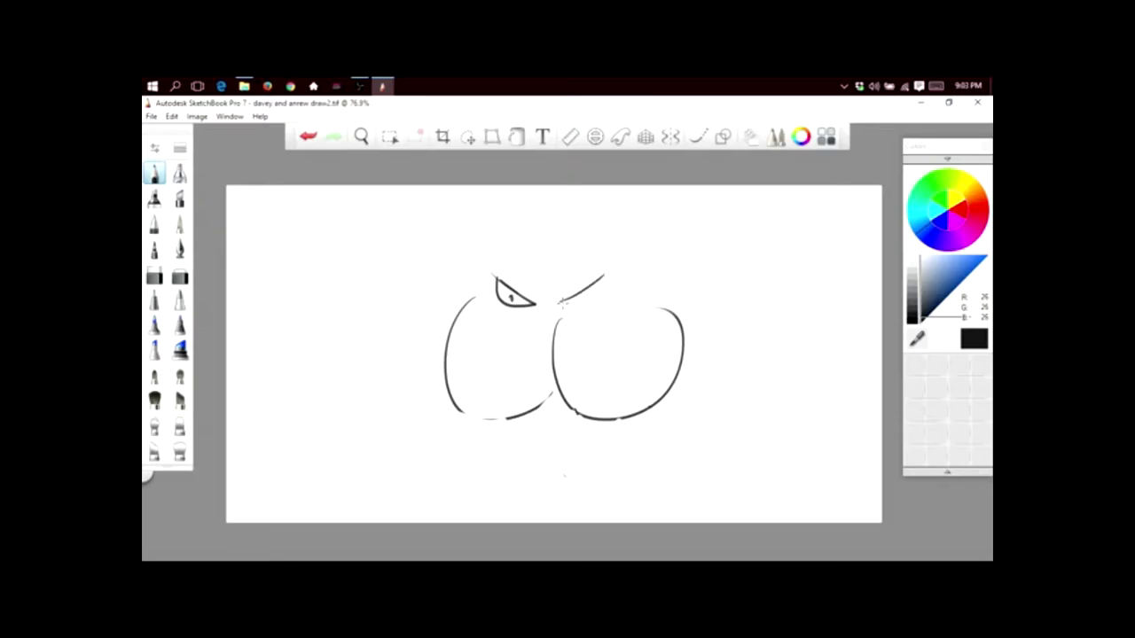
mouse_move(560, 306)
mouse_down()
mouse_move(598, 284)
mouse_move(575, 298)
mouse_up()
mouse_move(506, 273)
mouse_down()
mouse_move(526, 251)
mouse_move(592, 230)
mouse_move(585, 257)
mouse_move(618, 272)
mouse_up()
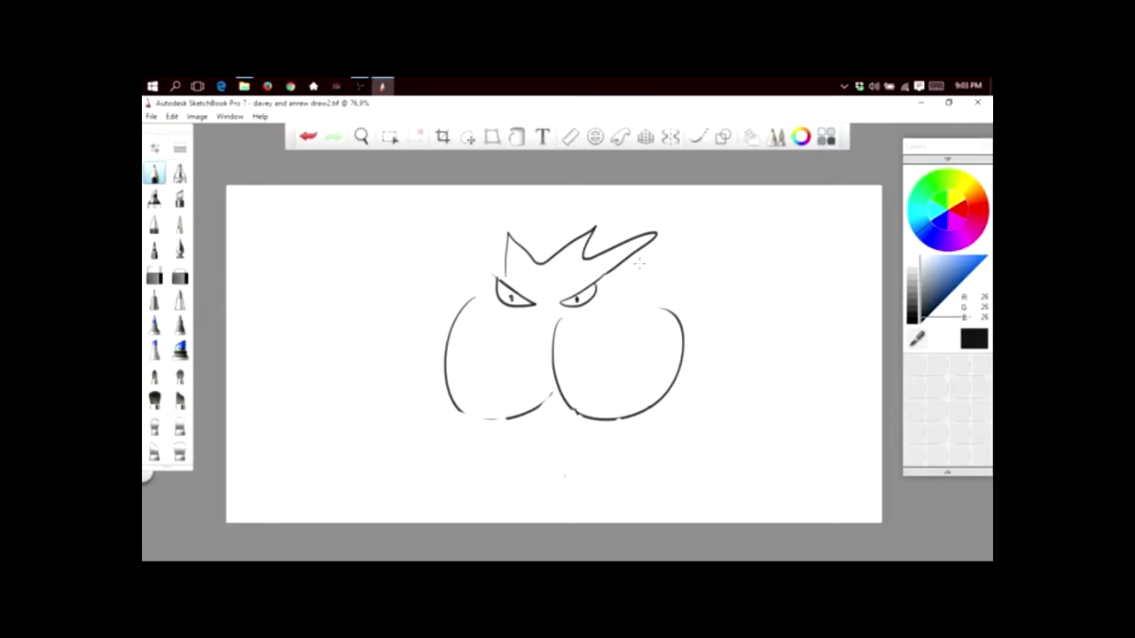
Step: Draw a small dark nose between the eyes, add two short fangs and close the gaps in the cheek outlines
drag(537, 312, 559, 315)
drag(506, 417, 603, 415)
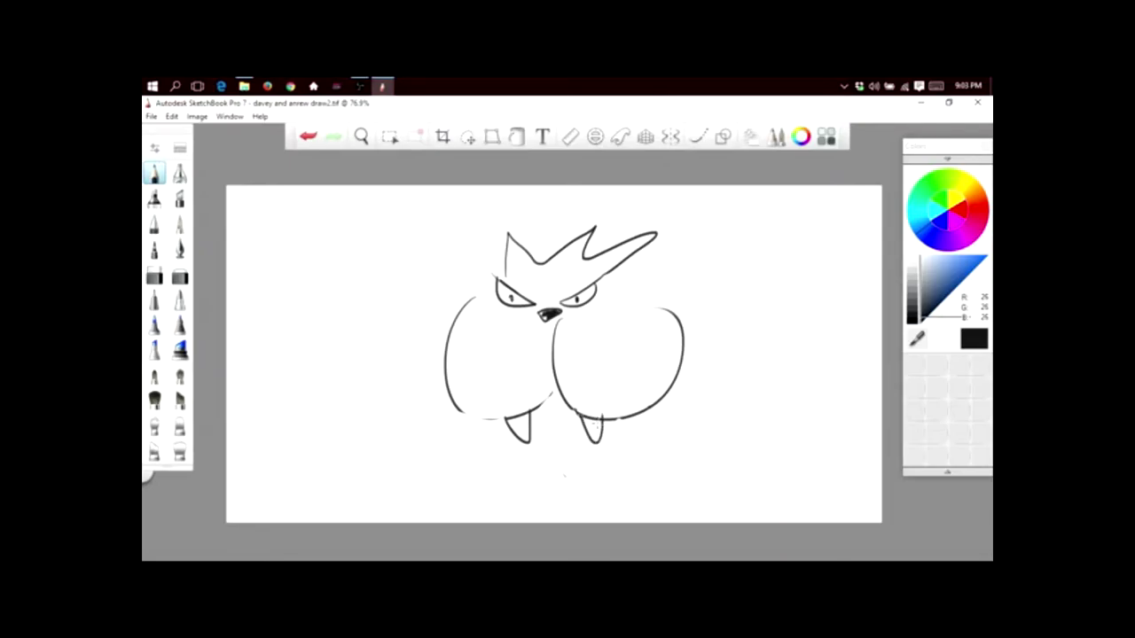
drag(456, 410, 626, 415)
Step: Join the cheek to the head and draw the shoulder curve, the arched back and a swirling, curled tail
mouse_move(618, 266)
mouse_down()
mouse_move(654, 262)
mouse_move(695, 276)
mouse_move(705, 294)
mouse_up()
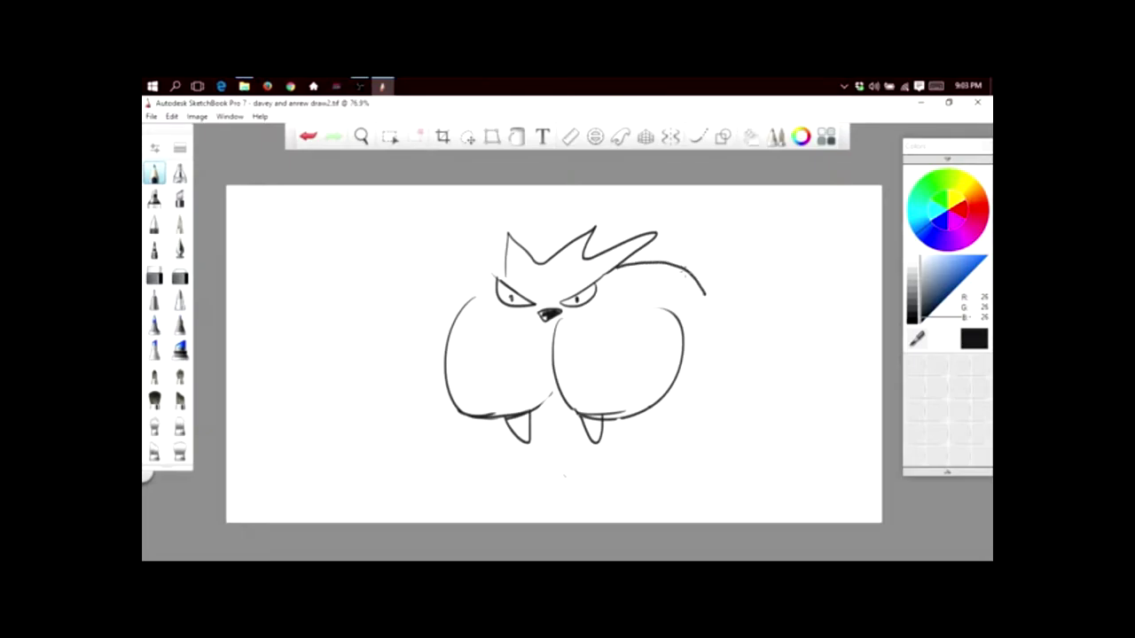
drag(497, 280, 467, 304)
mouse_move(632, 254)
mouse_down()
mouse_move(682, 234)
mouse_move(815, 280)
mouse_move(833, 239)
mouse_move(870, 261)
mouse_move(838, 308)
mouse_up()
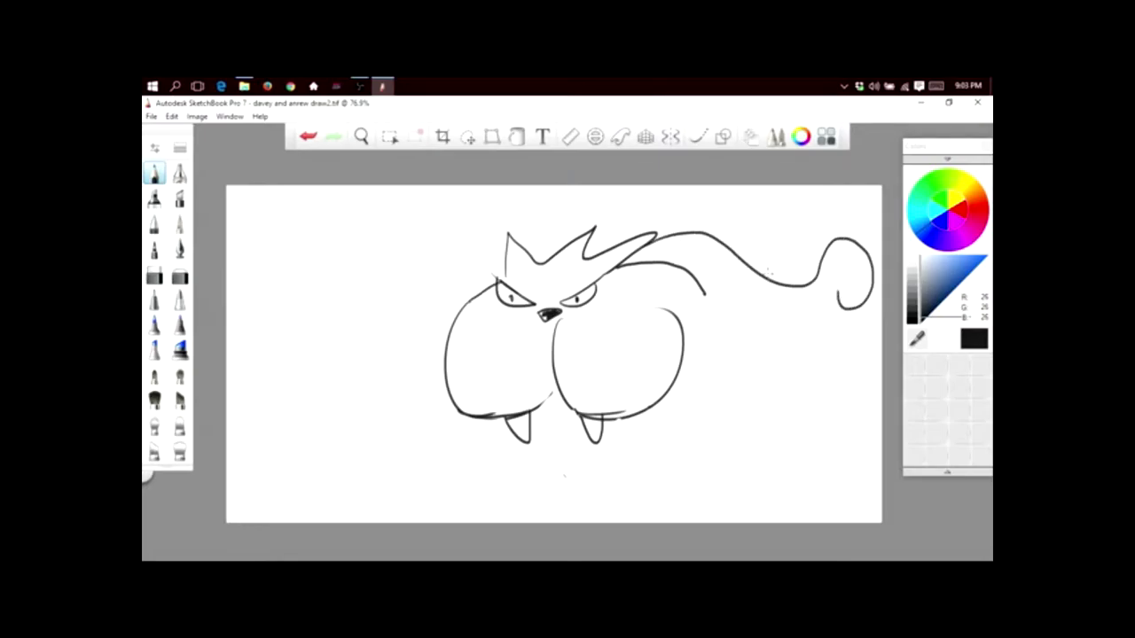
mouse_move(764, 280)
mouse_down()
mouse_move(821, 237)
mouse_move(773, 255)
mouse_move(809, 241)
mouse_up()
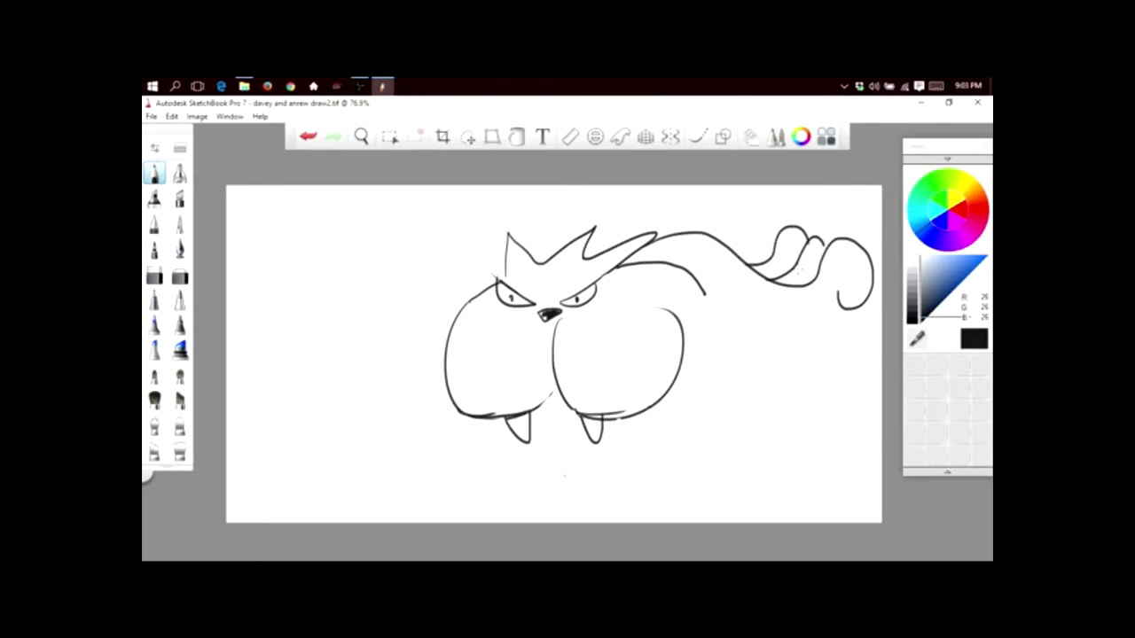
drag(743, 255, 782, 236)
Step: Draw a small toothy mouth between the fangs, a curved chest line and two front legs with tufts and paws
mouse_move(541, 413)
mouse_down()
mouse_move(544, 426)
mouse_move(567, 423)
mouse_move(543, 433)
mouse_move(698, 404)
mouse_move(715, 416)
mouse_up()
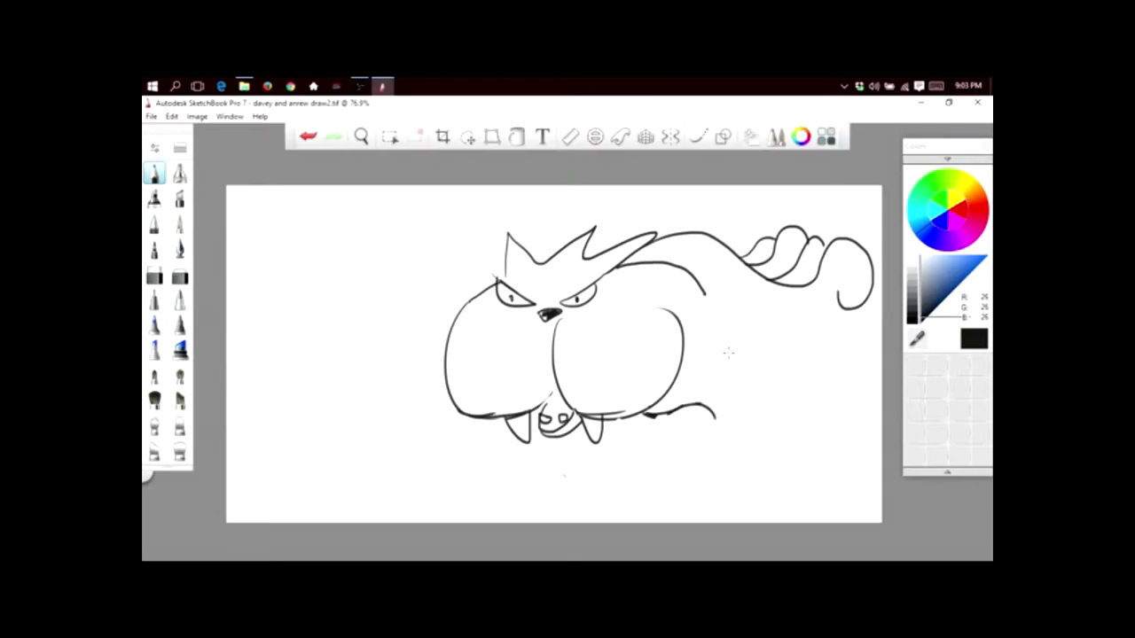
mouse_move(708, 372)
mouse_down()
mouse_move(767, 471)
mouse_move(752, 466)
mouse_move(714, 520)
mouse_move(690, 521)
mouse_move(736, 512)
mouse_up()
mouse_move(754, 523)
mouse_down()
mouse_move(798, 444)
mouse_move(769, 448)
mouse_move(777, 343)
mouse_up()
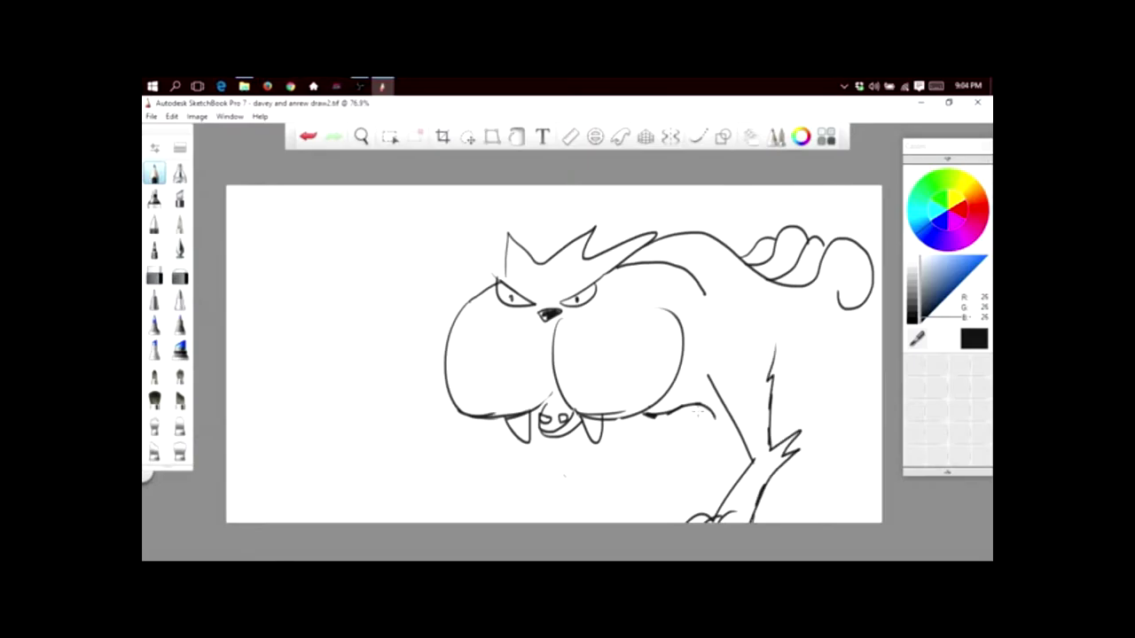
mouse_move(637, 413)
mouse_down()
mouse_move(663, 462)
mouse_move(607, 502)
mouse_move(653, 507)
mouse_move(639, 511)
mouse_move(622, 506)
mouse_move(692, 458)
mouse_move(679, 417)
mouse_up()
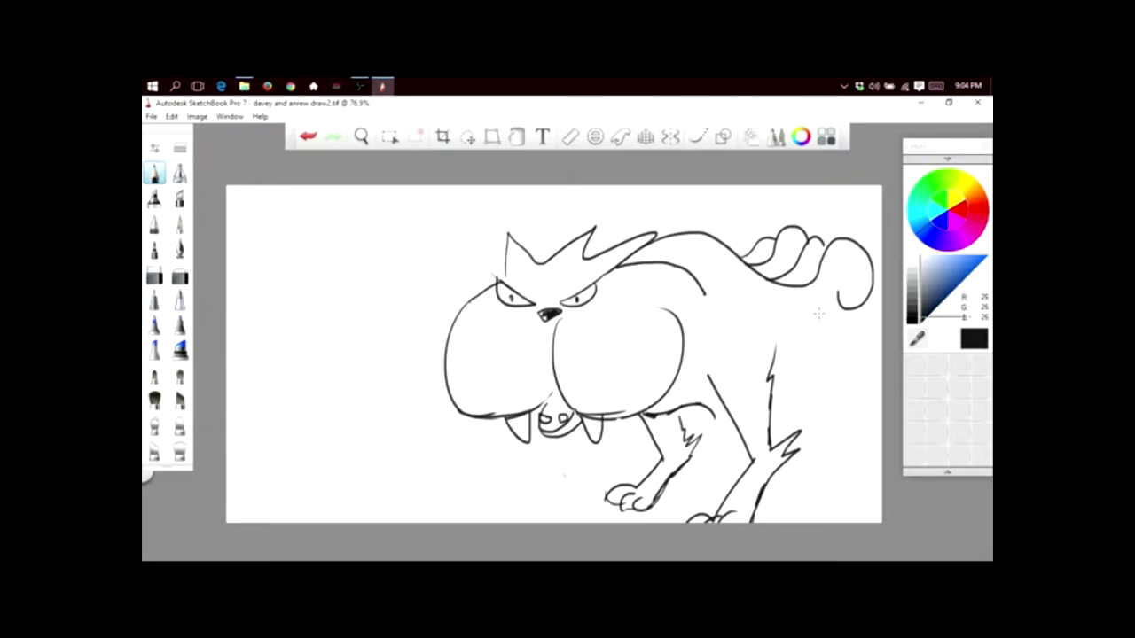
Step: Draw the hind legs with a clawed paw and surround the tail with a jagged outer fur outline
mouse_move(774, 337)
mouse_down()
mouse_move(840, 424)
mouse_move(822, 499)
mouse_move(845, 486)
mouse_move(853, 417)
mouse_move(832, 334)
mouse_up()
mouse_move(780, 388)
mouse_down()
mouse_move(770, 404)
mouse_move(818, 376)
mouse_up()
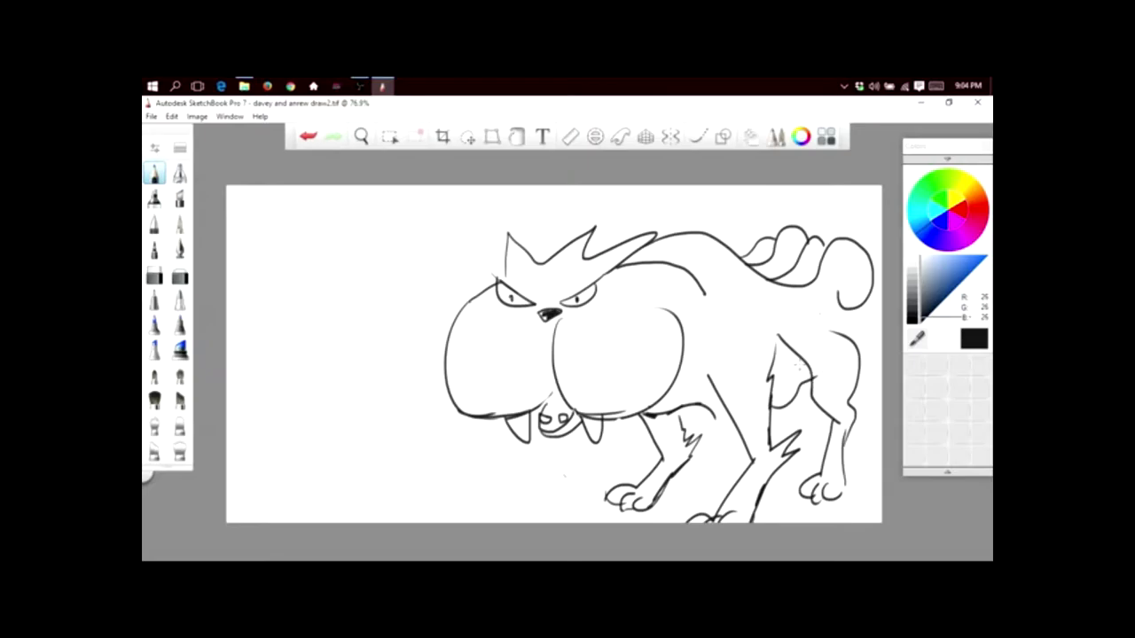
mouse_move(851, 316)
mouse_down()
mouse_move(872, 291)
mouse_move(878, 235)
mouse_move(803, 205)
mouse_move(723, 233)
mouse_up()
Step: Draw three long, curved whiskers sweeping outward from the cheek
drag(487, 353, 349, 383)
drag(454, 373, 371, 425)
drag(475, 378, 372, 450)
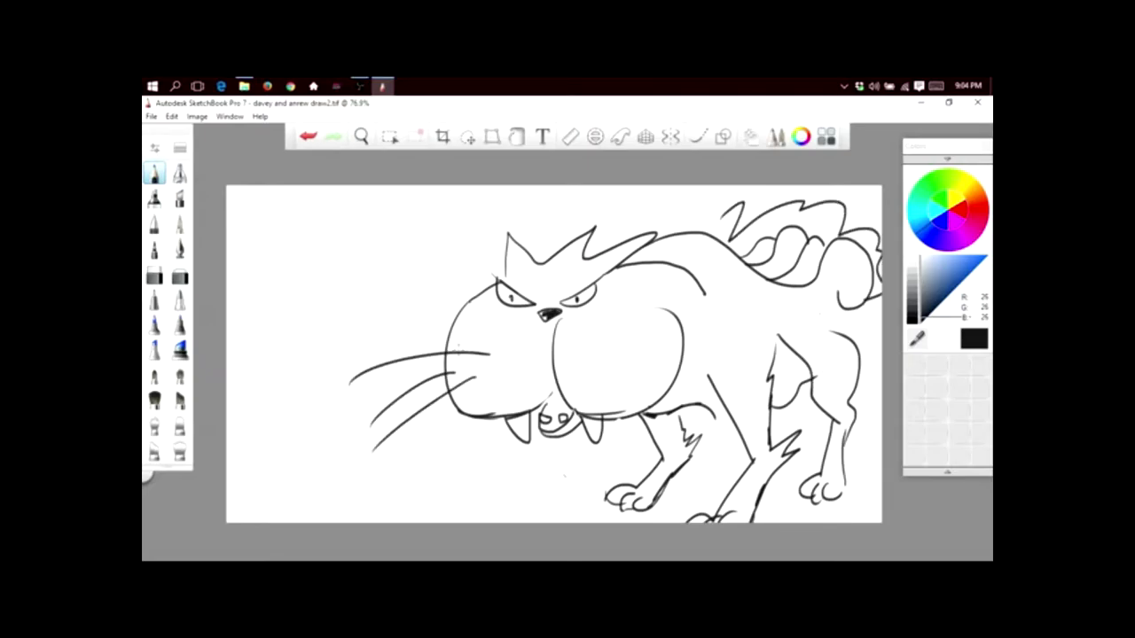
Step: Undo the three whisker strokes
key(ctrl+z)
key(ctrl+z)
key(ctrl+z)
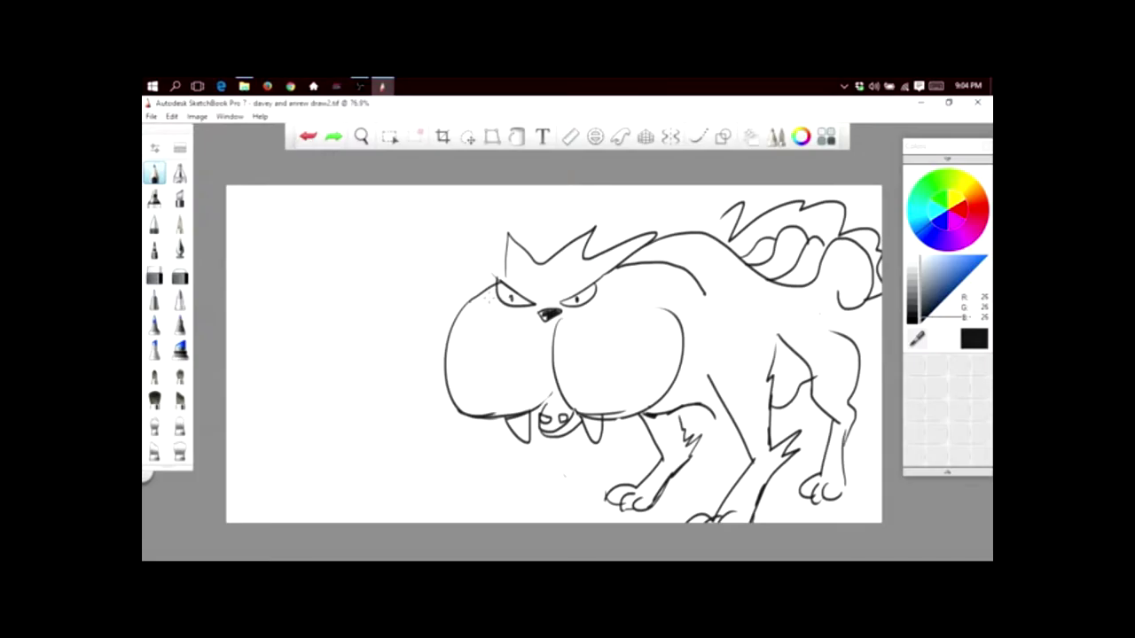
Step: Add zigzag fur strokes along the creature's back and flank behind the cheek
mouse_move(679, 307)
mouse_down()
mouse_move(714, 351)
mouse_move(798, 346)
mouse_up()
drag(715, 271, 819, 314)
drag(723, 371, 772, 359)
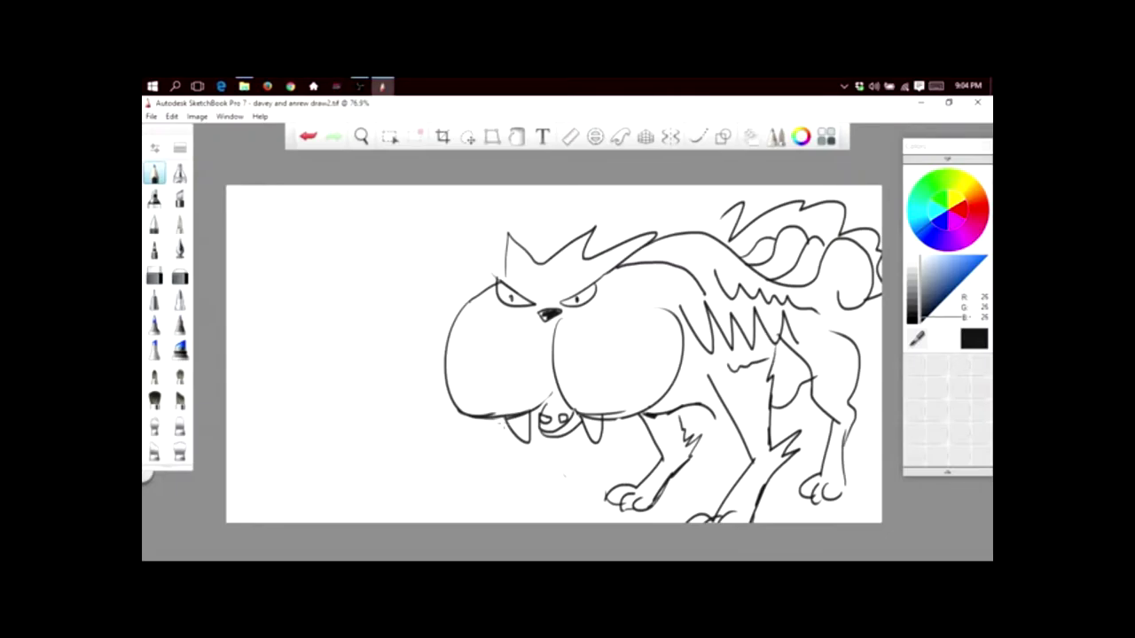
Step: Draw the far hind leg's paw between the existing legs and add small crease lines around the eyes
mouse_move(724, 416)
mouse_down()
mouse_move(738, 444)
mouse_move(704, 479)
mouse_move(738, 485)
mouse_move(749, 468)
mouse_up()
drag(745, 467, 743, 452)
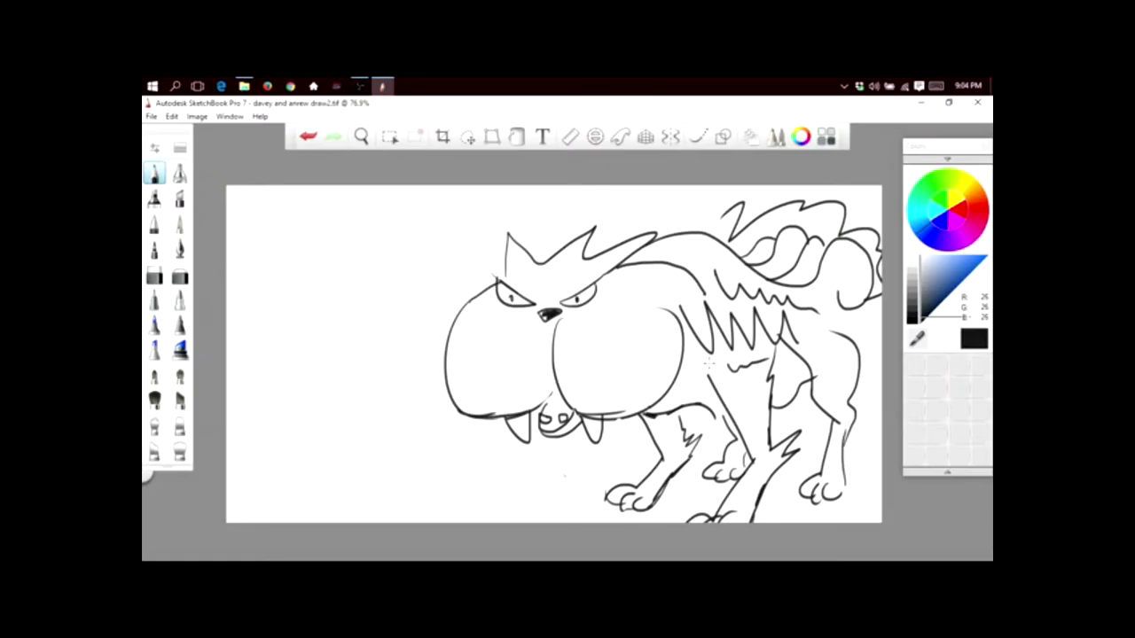
mouse_move(492, 297)
mouse_down()
mouse_move(510, 314)
mouse_move(592, 314)
mouse_up()
mouse_move(505, 257)
mouse_down()
mouse_move(505, 280)
mouse_move(537, 296)
mouse_up()
Step: Draw yellow (RGB 255, 181, 0) jagged sparks around the creature and a star-shaped moustache across its cheeks
click(973, 196)
mouse_move(451, 310)
mouse_down()
mouse_move(420, 332)
mouse_move(413, 416)
mouse_move(512, 447)
mouse_move(557, 444)
mouse_up()
drag(617, 429, 635, 443)
drag(625, 467, 590, 488)
mouse_move(775, 491)
mouse_down()
mouse_move(863, 486)
mouse_move(866, 429)
mouse_up()
mouse_move(465, 266)
mouse_down()
mouse_move(481, 242)
mouse_move(550, 214)
mouse_move(569, 220)
mouse_up()
drag(625, 220, 697, 204)
drag(734, 245, 759, 254)
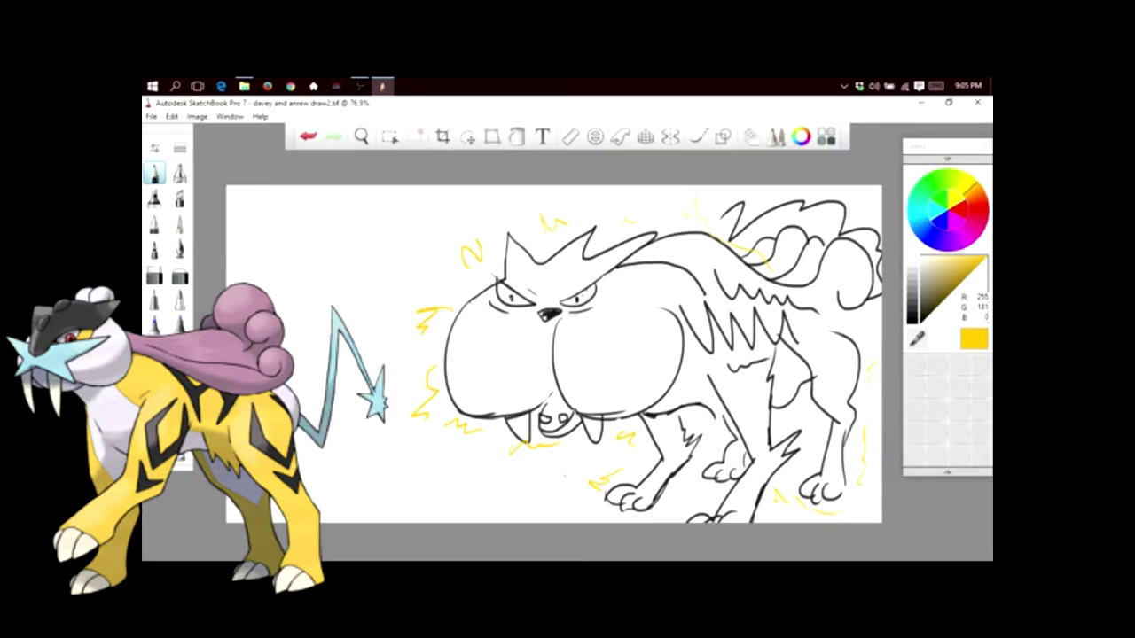
mouse_move(560, 331)
mouse_down()
mouse_move(645, 318)
mouse_move(587, 342)
mouse_move(599, 375)
mouse_move(644, 347)
mouse_move(578, 381)
mouse_move(477, 366)
mouse_move(525, 342)
mouse_move(459, 306)
mouse_move(525, 336)
mouse_move(548, 312)
mouse_move(535, 367)
mouse_up()
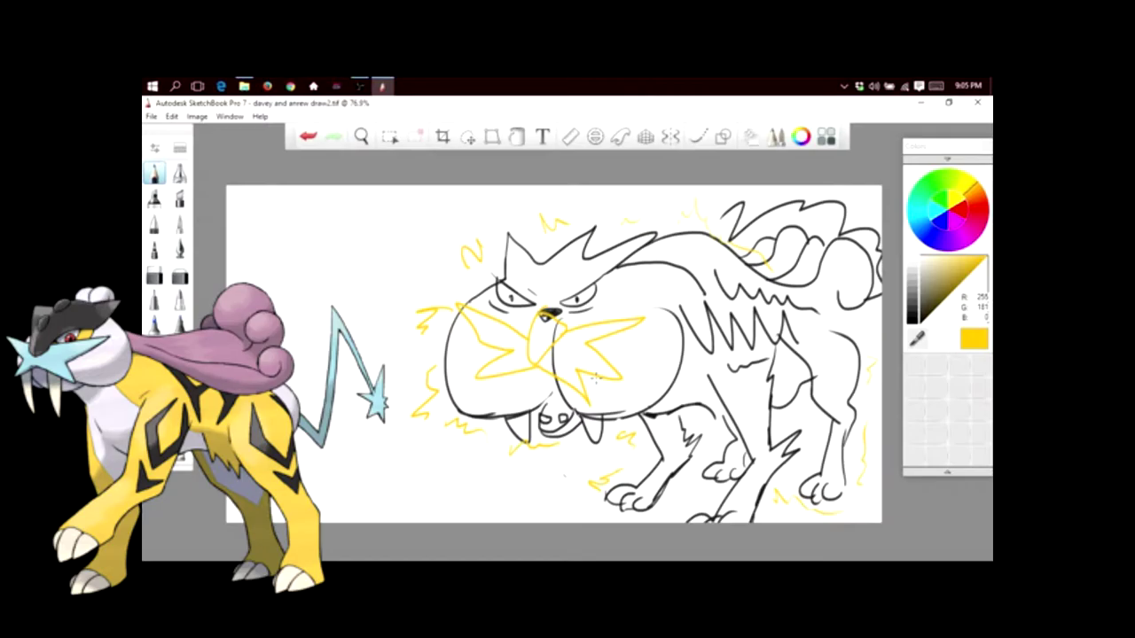
Step: Clear the canvas, undo the stray stroke and set the drawing colour to near-black RGB 26, 26, 26
click(171, 117)
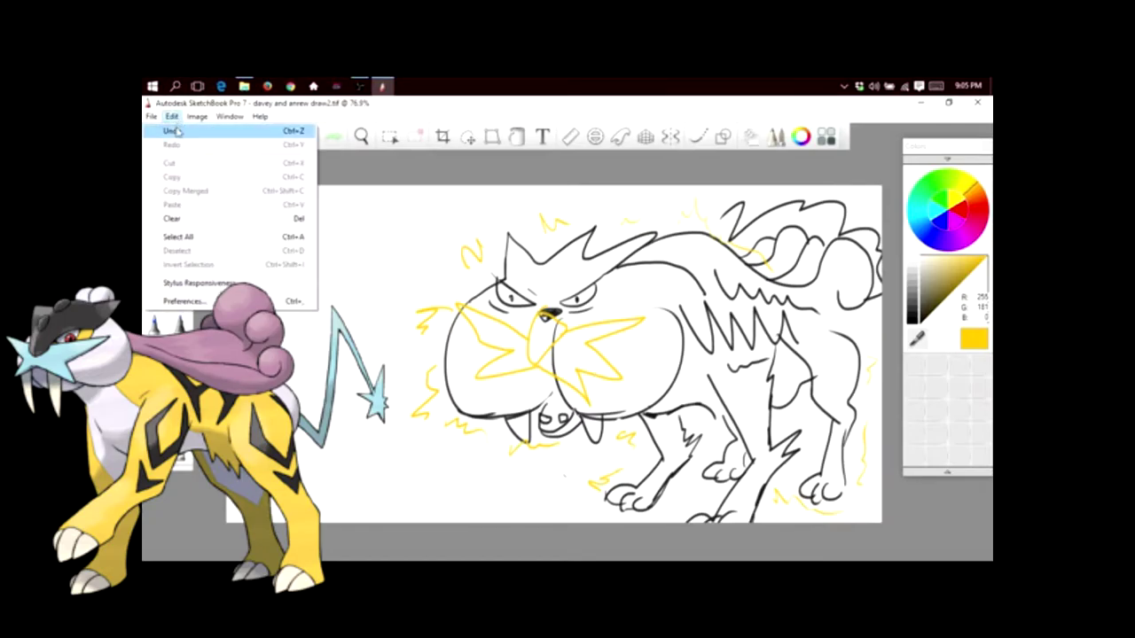
click(172, 219)
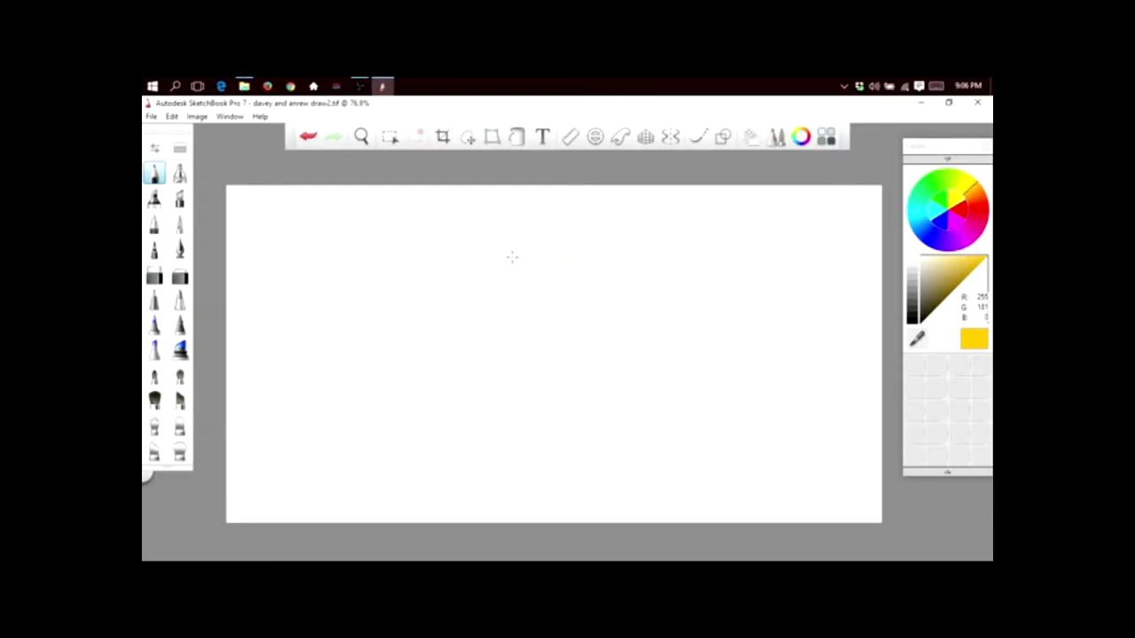
click(308, 137)
click(912, 321)
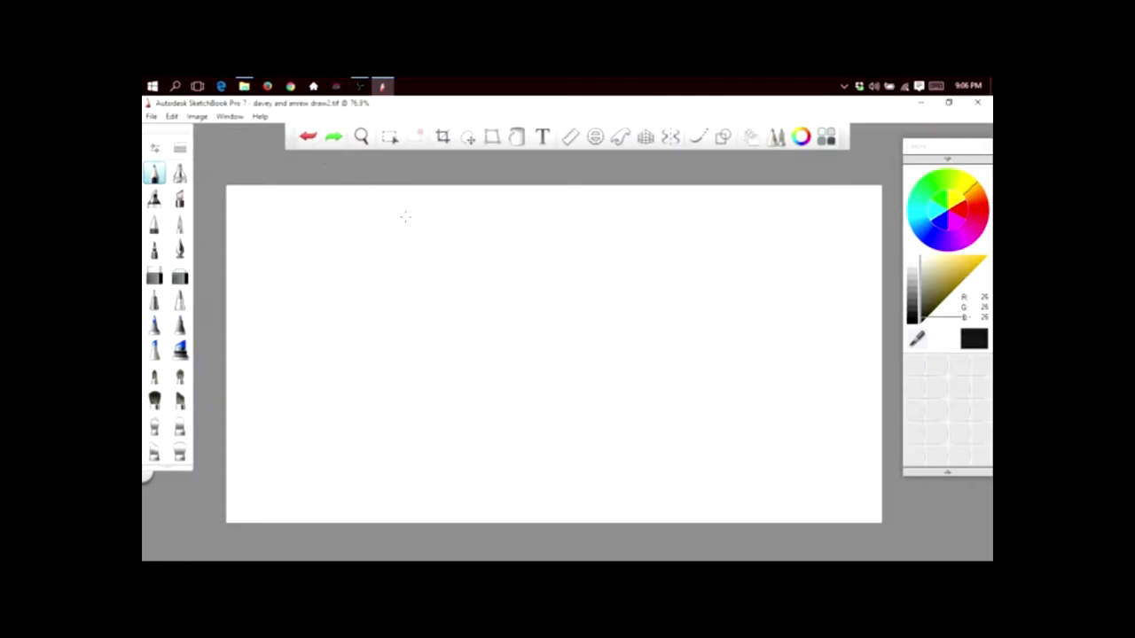
Step: Sketch a scalloped back fin, a horned dragon head with a gaping jaw, and a long wavy whisker trailing behind
mouse_move(497, 322)
mouse_down()
mouse_move(562, 263)
mouse_move(620, 236)
mouse_move(651, 342)
mouse_up()
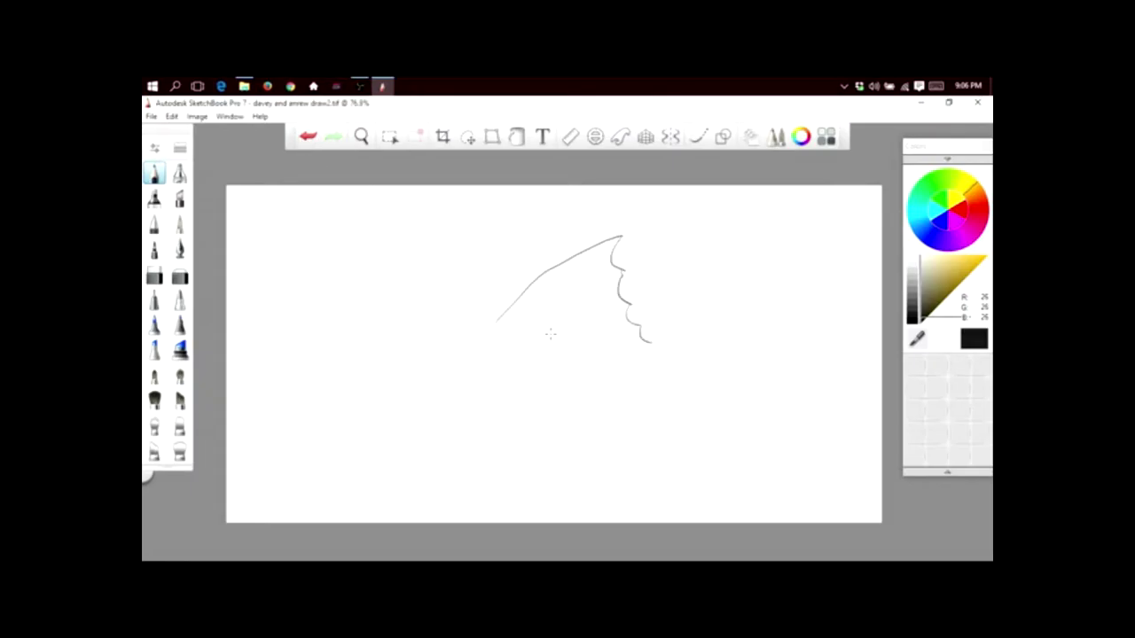
mouse_move(498, 318)
mouse_down()
mouse_move(436, 361)
mouse_move(458, 361)
mouse_move(435, 367)
mouse_move(457, 382)
mouse_move(467, 410)
mouse_up()
mouse_move(455, 369)
mouse_down()
mouse_move(486, 382)
mouse_move(564, 366)
mouse_move(575, 378)
mouse_move(768, 403)
mouse_move(659, 389)
mouse_move(606, 406)
mouse_move(559, 365)
mouse_up()
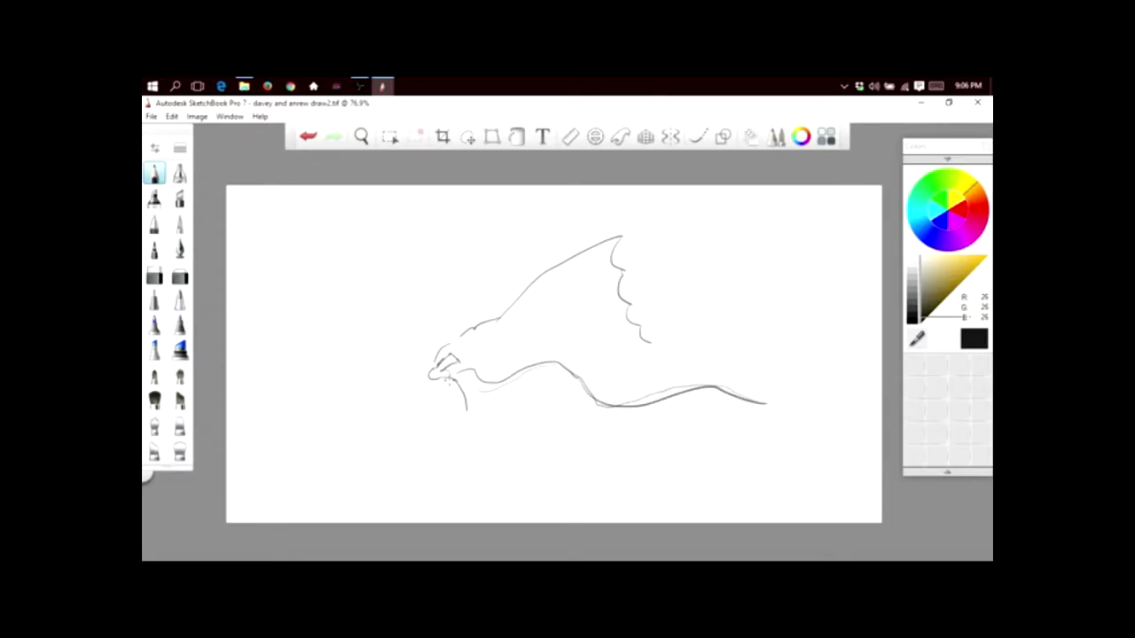
mouse_move(467, 404)
mouse_down()
mouse_move(455, 423)
mouse_move(477, 419)
mouse_move(476, 387)
mouse_move(433, 362)
mouse_move(450, 318)
mouse_move(449, 353)
mouse_move(429, 372)
mouse_move(459, 356)
mouse_up()
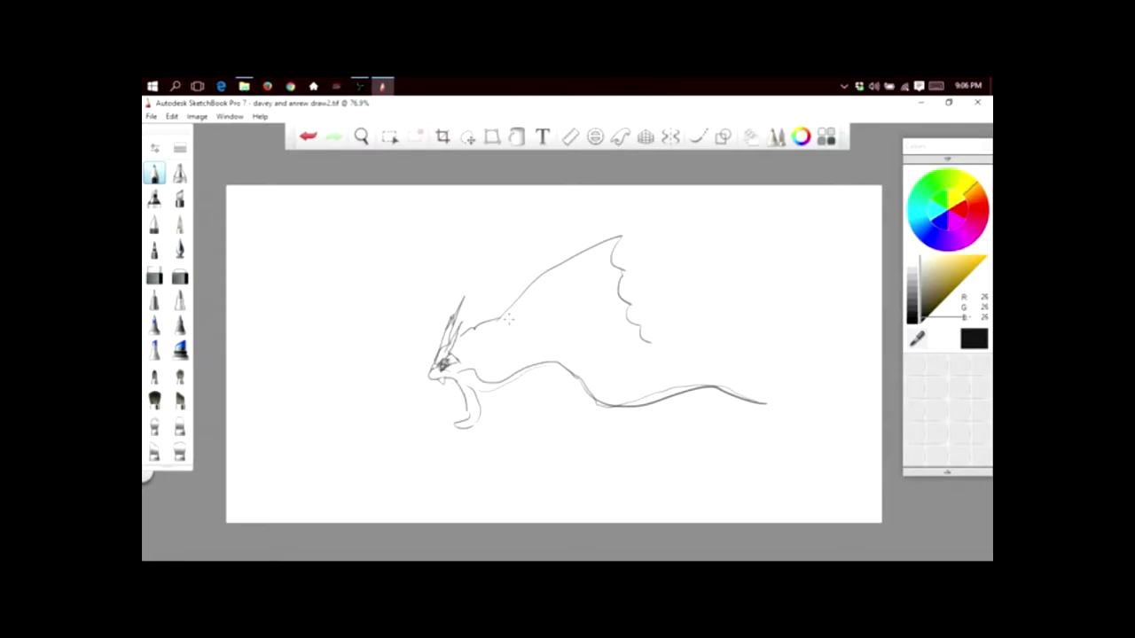
Step: Add ribs to the back fin, a second narrow fin in front of it, and a curved collar behind the head
drag(553, 277, 624, 262)
mouse_move(551, 321)
mouse_down()
mouse_move(587, 296)
mouse_move(624, 301)
mouse_up()
drag(506, 279, 576, 231)
drag(525, 278, 569, 232)
drag(511, 329, 520, 371)
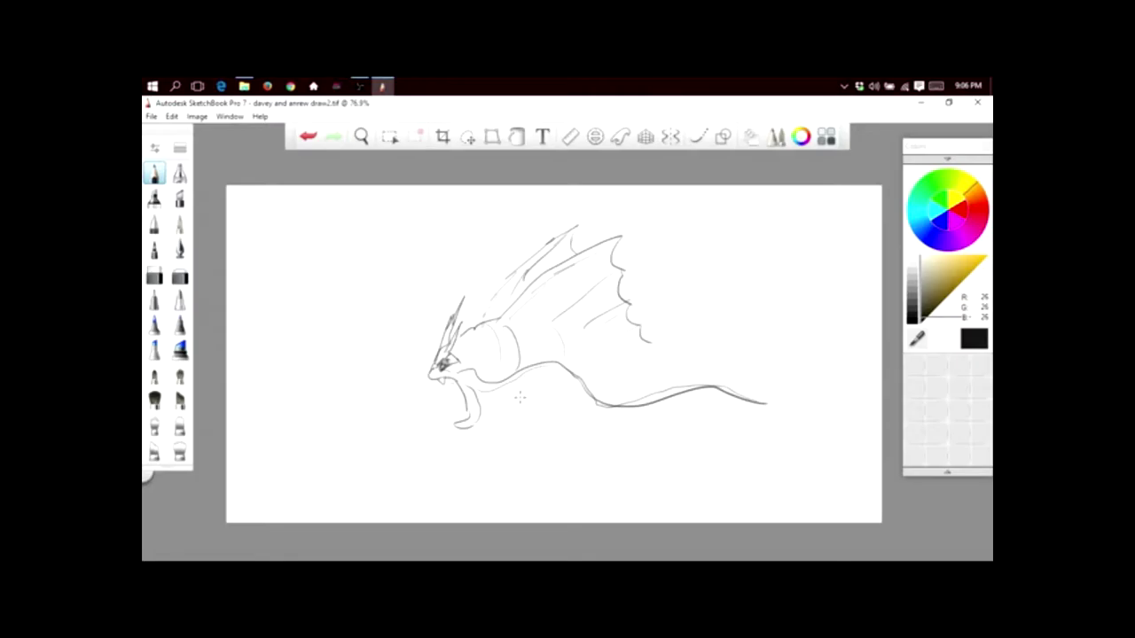
Step: Draw the curved belly line and two long lower fins slanting down from the body
drag(492, 414, 530, 397)
drag(606, 393, 685, 423)
mouse_move(516, 408)
mouse_down()
mouse_move(563, 474)
mouse_move(578, 449)
mouse_up()
drag(532, 385, 600, 436)
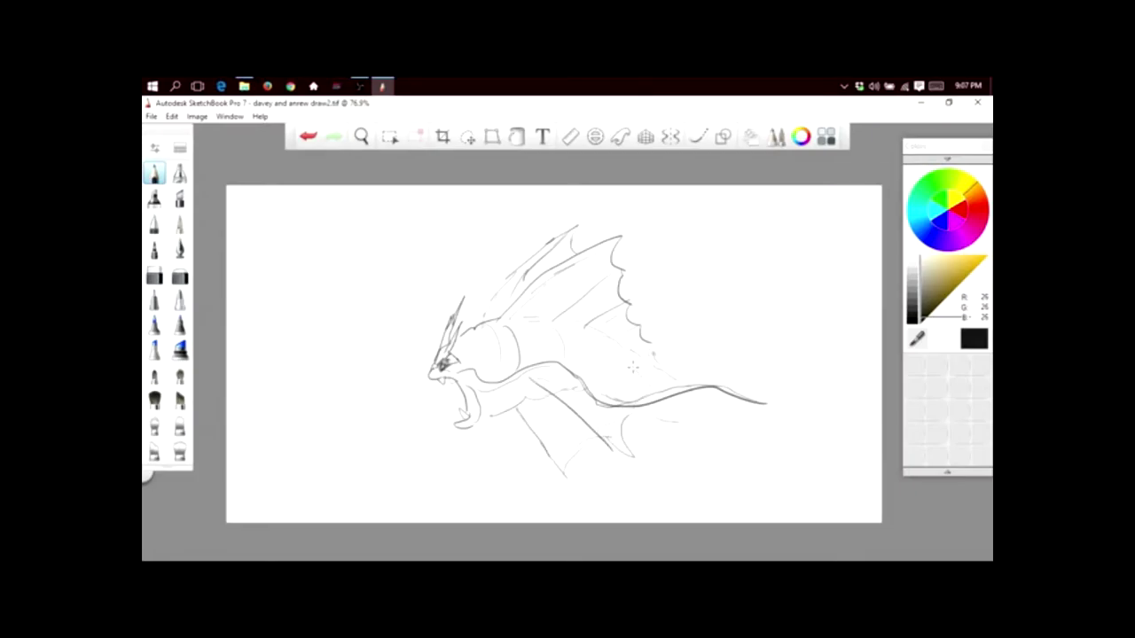
Step: Add inner ribs to the lower fins, side fin lines on the body and a forked tail fin
mouse_move(532, 403)
mouse_down()
mouse_move(566, 445)
mouse_move(576, 417)
mouse_move(638, 401)
mouse_up()
drag(567, 385, 587, 406)
drag(558, 379, 612, 424)
mouse_move(589, 349)
mouse_down()
mouse_move(626, 378)
mouse_move(656, 370)
mouse_move(642, 387)
mouse_up()
mouse_move(800, 384)
mouse_down()
mouse_move(807, 422)
mouse_move(766, 403)
mouse_up()
Step: Handwrite the label "Gyarados" with a female symbol beneath it, and write a nickname below the head
mouse_move(715, 246)
mouse_down()
mouse_move(699, 266)
mouse_move(708, 257)
mouse_move(709, 286)
mouse_up()
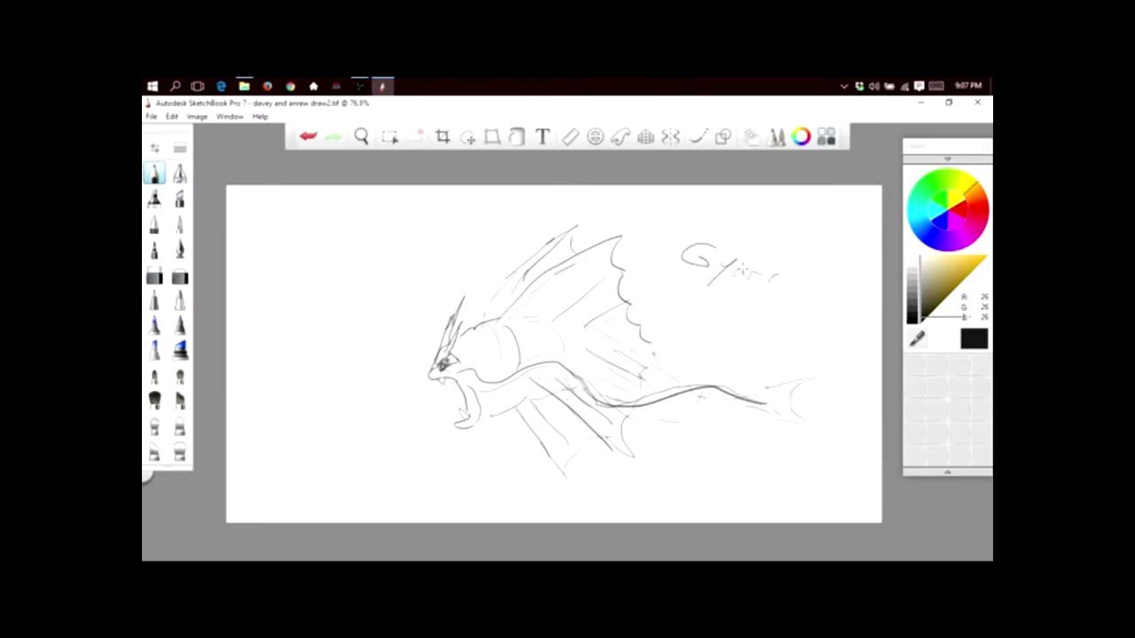
drag(779, 280, 773, 291)
mouse_move(794, 282)
mouse_down()
mouse_move(807, 271)
mouse_move(819, 300)
mouse_up()
mouse_move(693, 324)
mouse_down()
mouse_move(710, 337)
mouse_move(705, 321)
mouse_up()
mouse_move(705, 339)
mouse_down()
mouse_move(704, 359)
mouse_move(723, 352)
mouse_move(703, 364)
mouse_up()
mouse_move(350, 447)
mouse_down()
mouse_move(350, 477)
mouse_move(380, 474)
mouse_move(397, 449)
mouse_move(403, 474)
mouse_up()
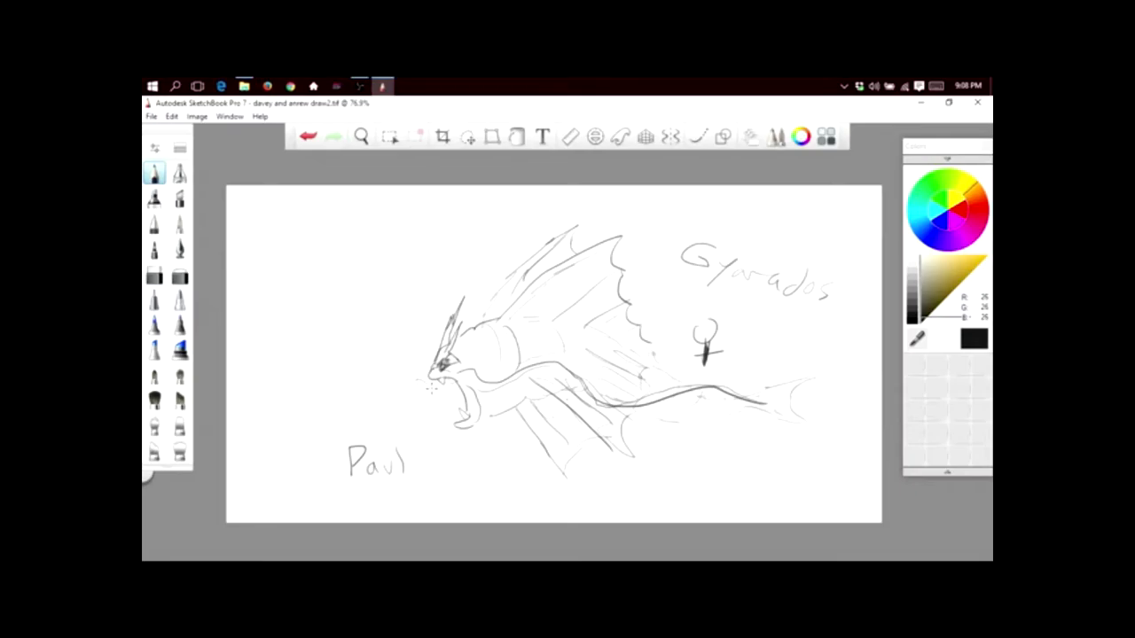
Step: Draw a widening beam blasting from the open mouth toward the lower canvas edge, with jagged bursts and inner streaks
click(417, 384)
drag(411, 392, 321, 424)
drag(425, 422, 303, 470)
drag(390, 400, 275, 439)
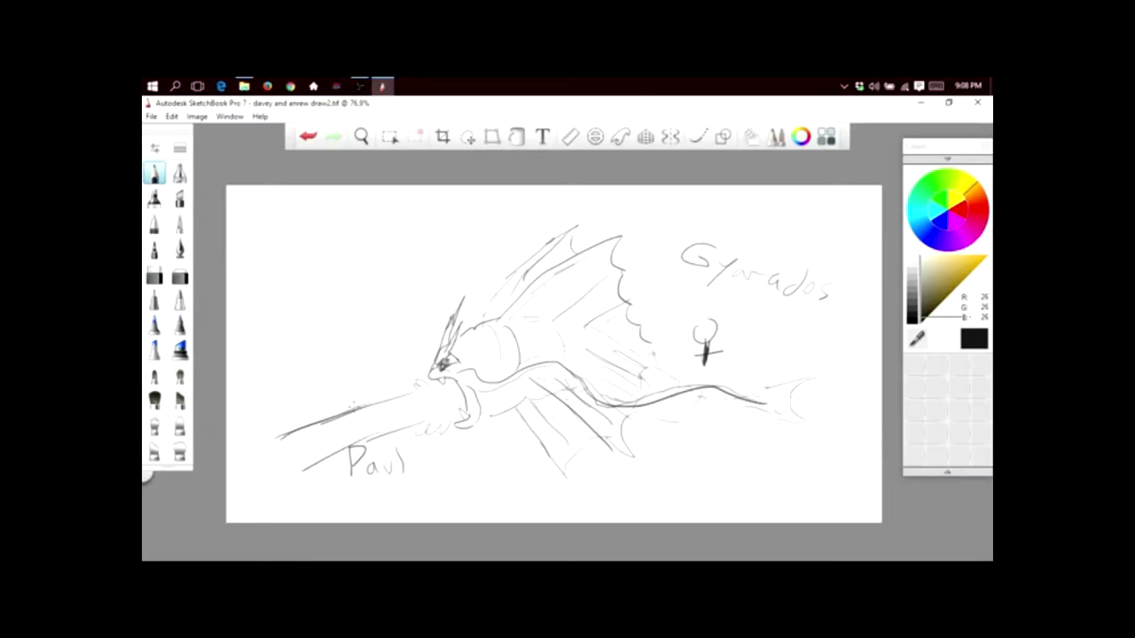
drag(353, 404, 254, 438)
mouse_move(313, 401)
mouse_down()
mouse_move(297, 429)
mouse_move(281, 421)
mouse_up()
drag(315, 479, 266, 512)
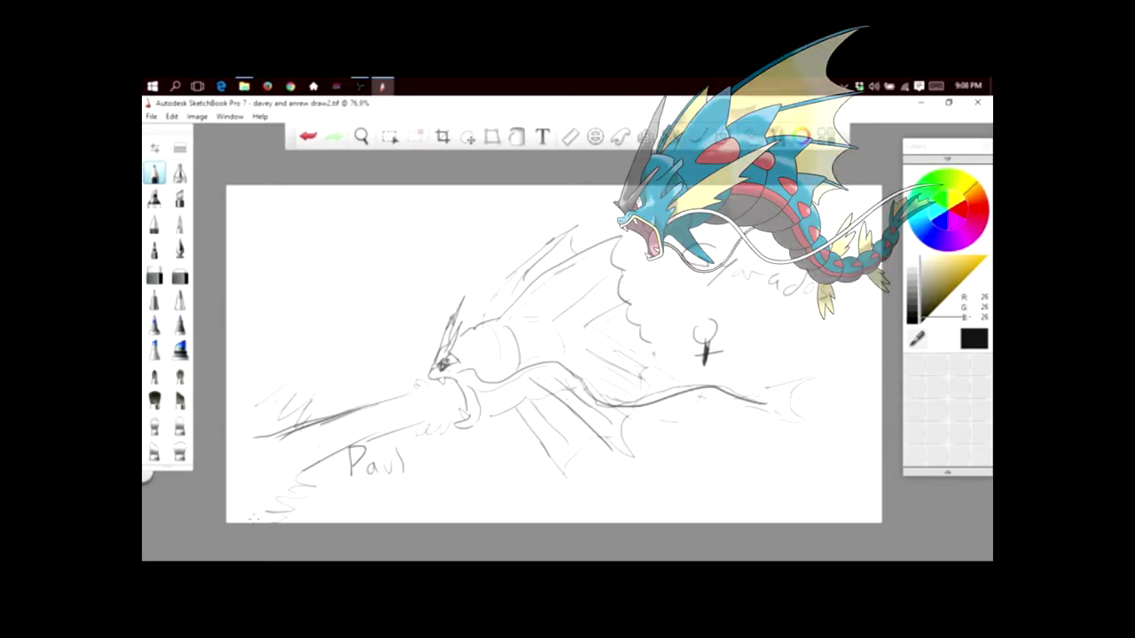
drag(331, 425, 387, 414)
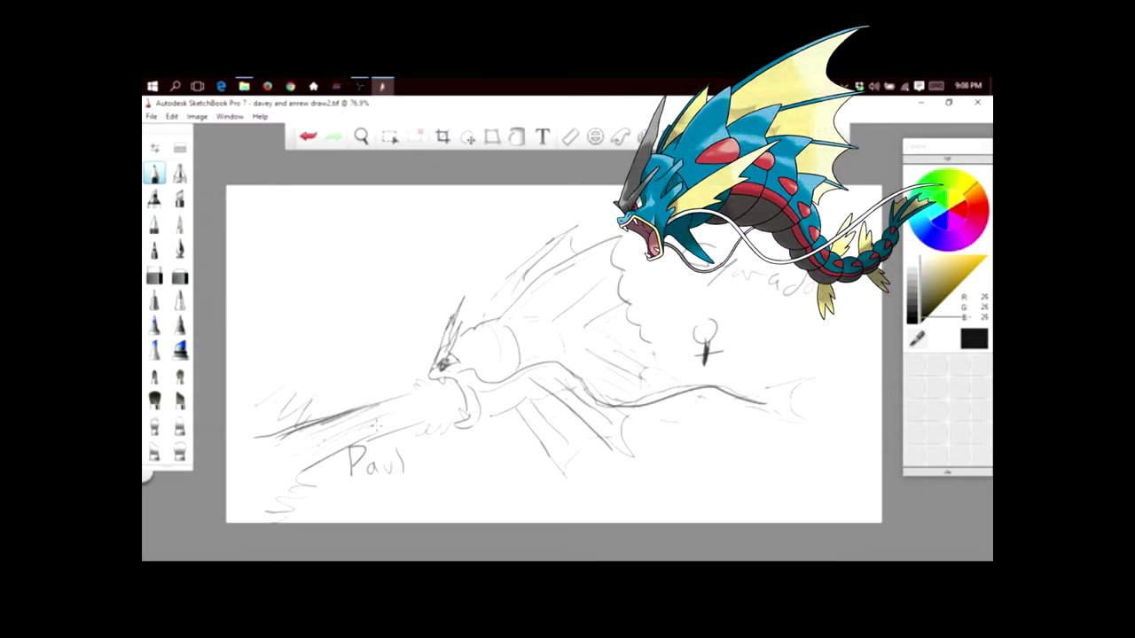
Step: Add overlapping scales and spikes along the body and tail, and extend the handwritten nickname with more letters
click(483, 365)
click(486, 360)
mouse_move(698, 379)
mouse_down()
mouse_move(715, 372)
mouse_move(726, 394)
mouse_move(739, 392)
mouse_up()
mouse_move(476, 348)
mouse_down()
mouse_move(477, 367)
mouse_move(493, 371)
mouse_up()
mouse_move(567, 303)
mouse_down()
mouse_move(514, 323)
mouse_move(591, 330)
mouse_move(630, 355)
mouse_move(617, 358)
mouse_up()
mouse_move(518, 337)
mouse_down()
mouse_move(619, 369)
mouse_move(697, 431)
mouse_up()
mouse_move(408, 454)
mouse_down()
mouse_move(410, 470)
mouse_move(434, 456)
mouse_move(437, 468)
mouse_up()
click(404, 448)
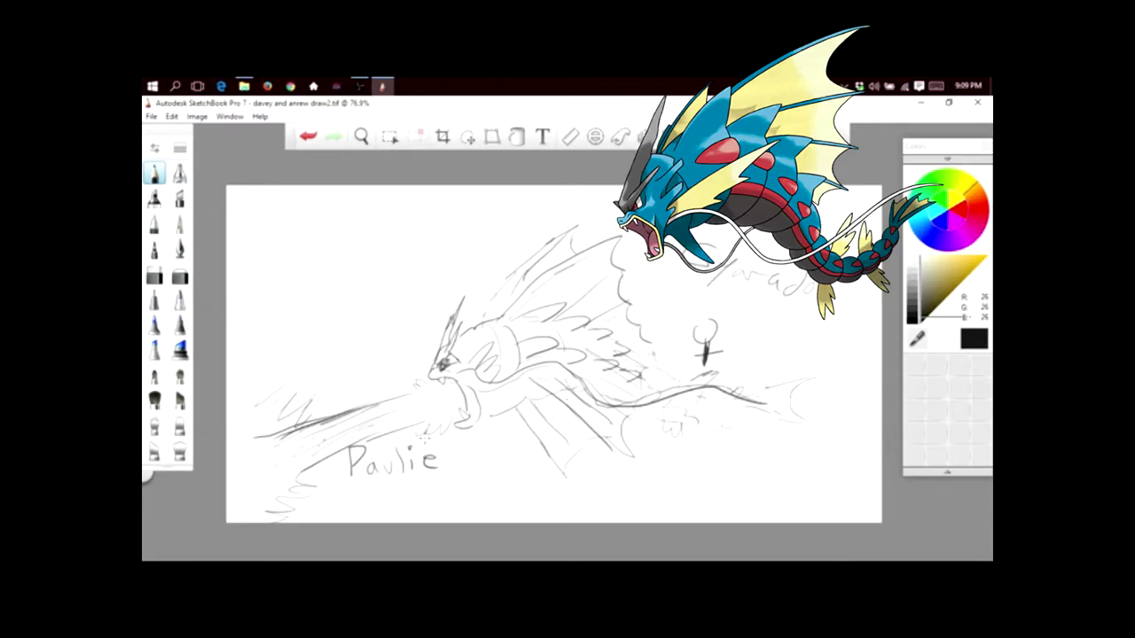
Step: Clear the canvas and undo the first stray stroke on the blank page
click(173, 117)
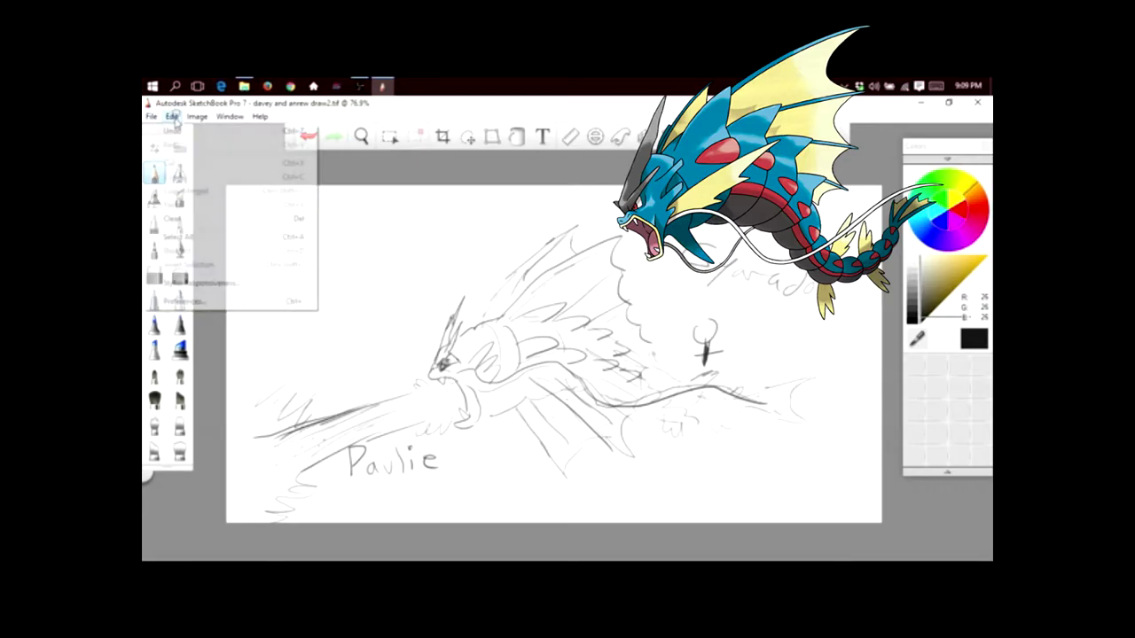
click(174, 218)
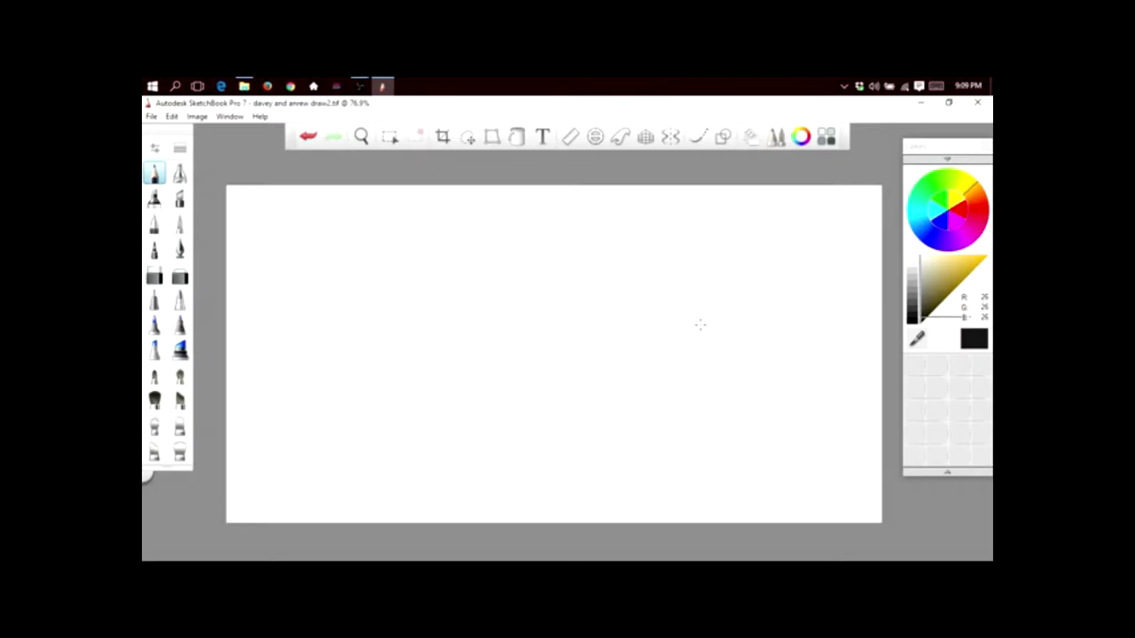
mouse_move(615, 383)
mouse_down()
mouse_move(726, 391)
mouse_move(703, 330)
mouse_move(505, 250)
mouse_move(529, 237)
mouse_up()
click(308, 137)
Step: Draw a long pointed beak angled downward with two round, dotted eyes above it
mouse_move(546, 314)
mouse_down()
mouse_move(477, 363)
mouse_move(561, 327)
mouse_move(523, 350)
mouse_up()
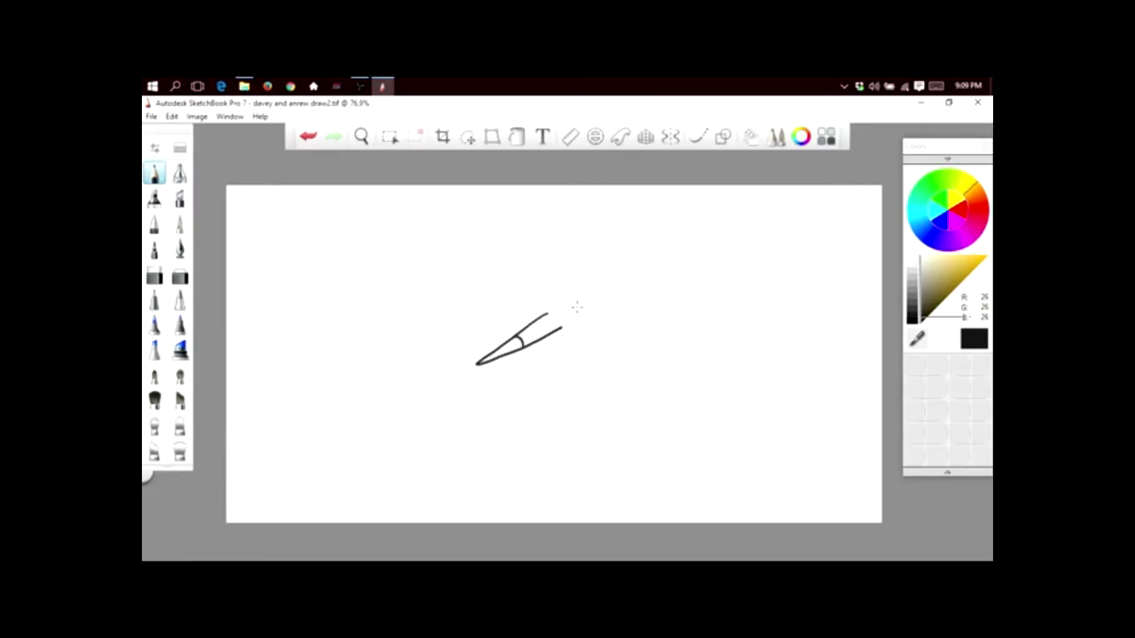
mouse_move(572, 306)
mouse_down()
mouse_move(529, 309)
mouse_move(543, 312)
mouse_move(537, 321)
mouse_move(534, 306)
mouse_up()
click(575, 312)
click(535, 312)
drag(511, 334, 523, 343)
Step: Draw a tapering body of ragged feather tiers ending in three long points, and add a wide shaggy head outline
mouse_move(522, 351)
mouse_down()
mouse_move(578, 374)
mouse_move(615, 359)
mouse_move(619, 336)
mouse_up()
mouse_move(530, 359)
mouse_down()
mouse_move(527, 387)
mouse_move(559, 408)
mouse_move(589, 403)
mouse_move(617, 358)
mouse_up()
mouse_move(539, 400)
mouse_down()
mouse_move(544, 419)
mouse_move(585, 428)
mouse_move(603, 396)
mouse_up()
mouse_move(553, 423)
mouse_down()
mouse_move(577, 436)
mouse_move(558, 429)
mouse_move(540, 472)
mouse_move(571, 443)
mouse_move(599, 459)
mouse_up()
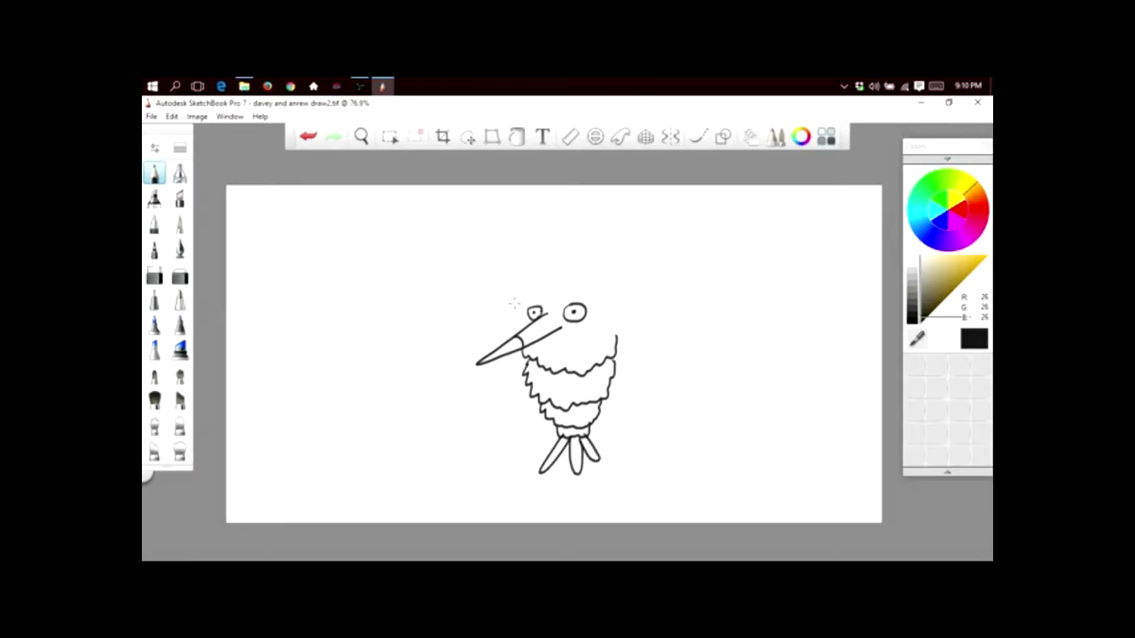
mouse_move(516, 330)
mouse_down()
mouse_move(497, 324)
mouse_move(495, 288)
mouse_move(557, 275)
mouse_move(612, 288)
mouse_move(635, 309)
mouse_move(622, 344)
mouse_move(547, 312)
mouse_up()
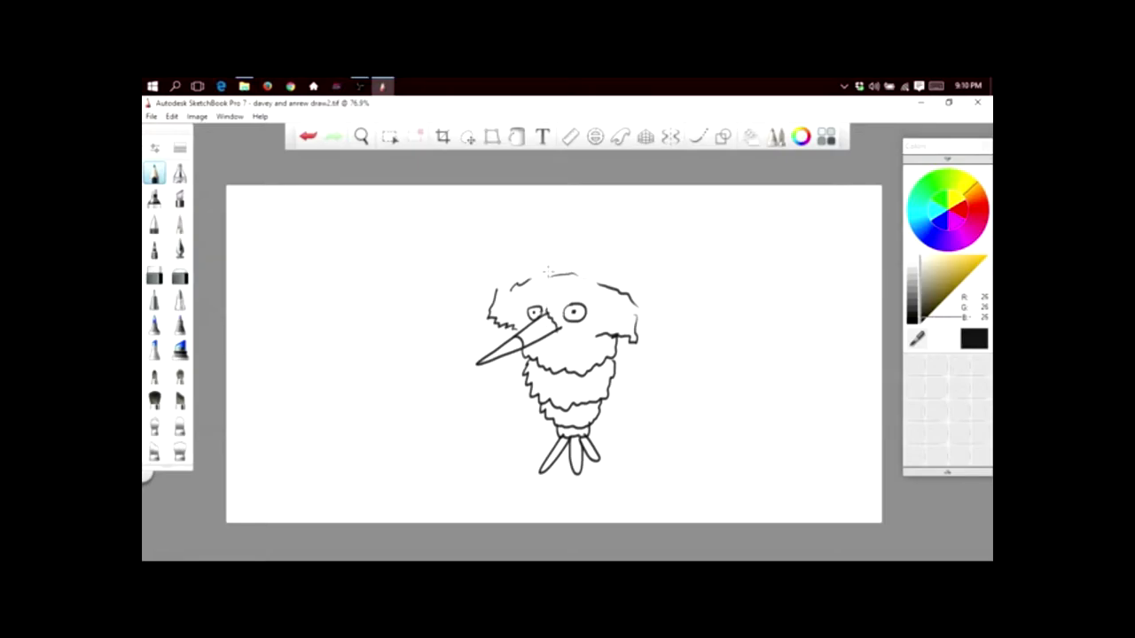
mouse_move(499, 216)
mouse_down()
mouse_move(560, 273)
mouse_move(573, 209)
mouse_up()
drag(567, 272, 630, 216)
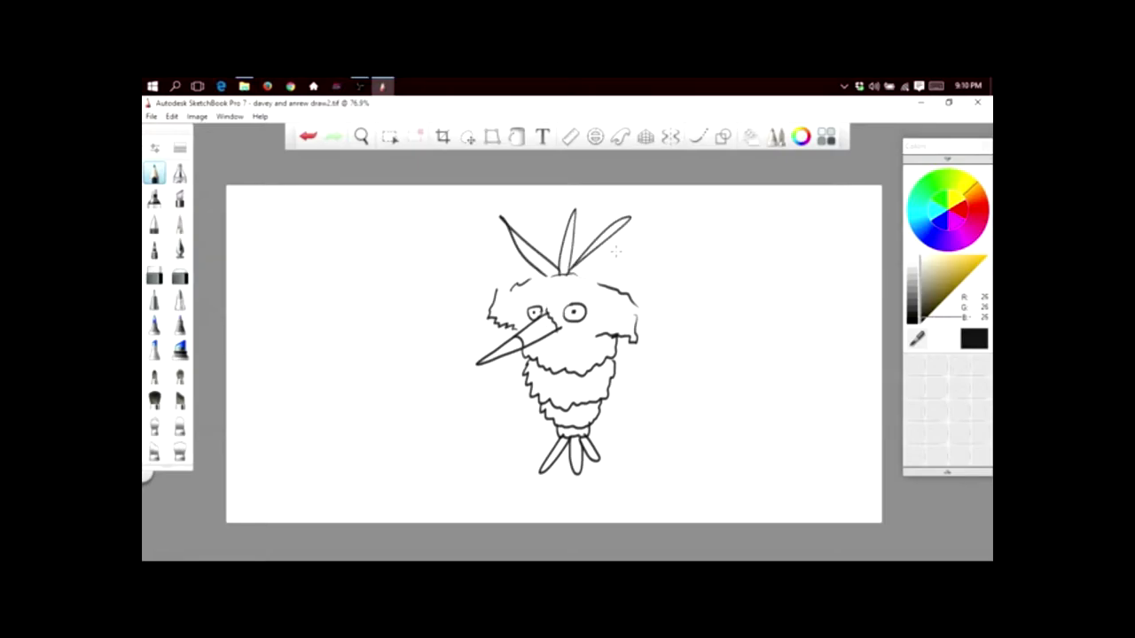
key(ctrl+z)
key(ctrl+z)
key(ctrl+z)
key(ctrl+z)
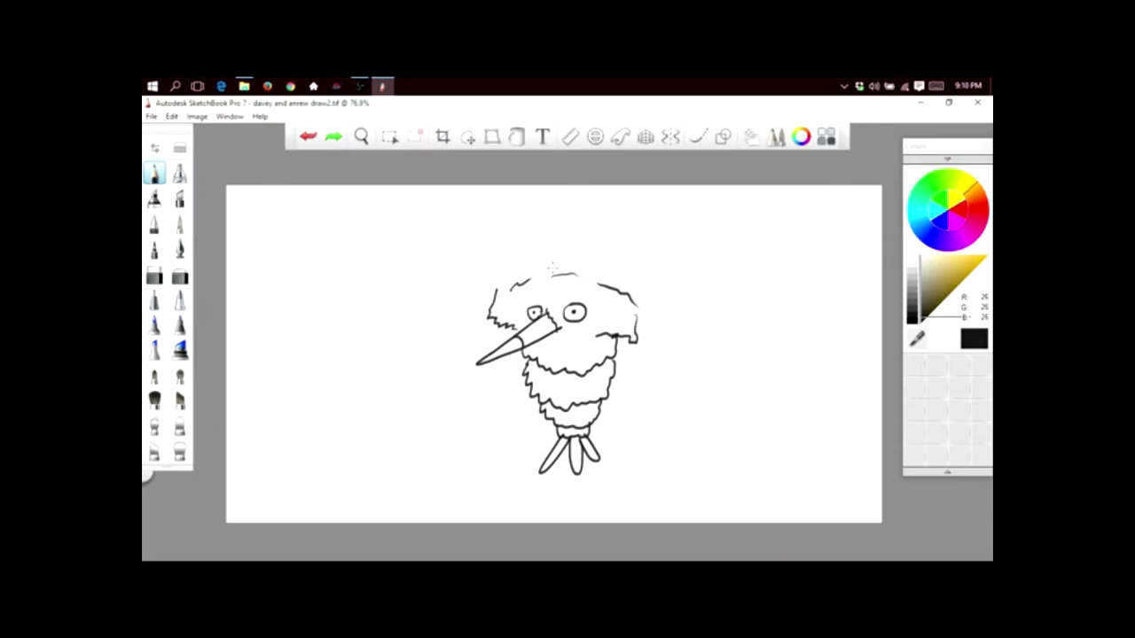
mouse_move(553, 277)
mouse_down()
mouse_move(575, 219)
mouse_move(586, 282)
mouse_up()
key(ctrl+z)
key(ctrl+z)
Step: Draw three narrow crest feathers on the head and scribble pink (RGB 223, 134, 204) shading over the head and body
mouse_move(551, 276)
mouse_down()
mouse_move(543, 263)
mouse_move(558, 277)
mouse_up()
mouse_move(562, 280)
mouse_down()
mouse_move(567, 262)
mouse_move(579, 283)
mouse_up()
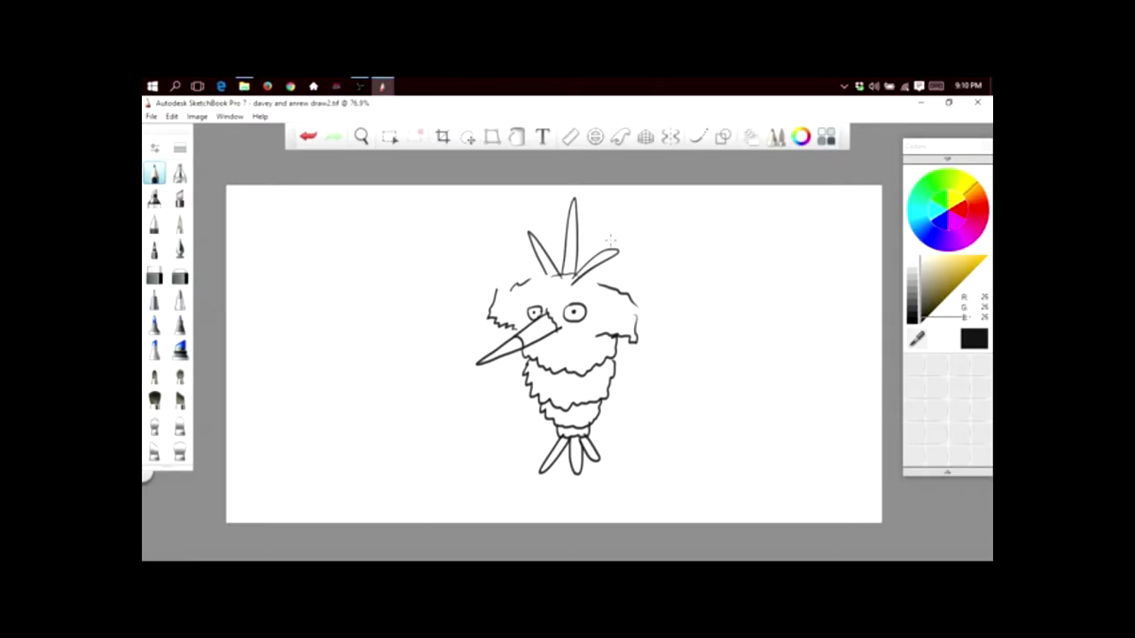
click(969, 234)
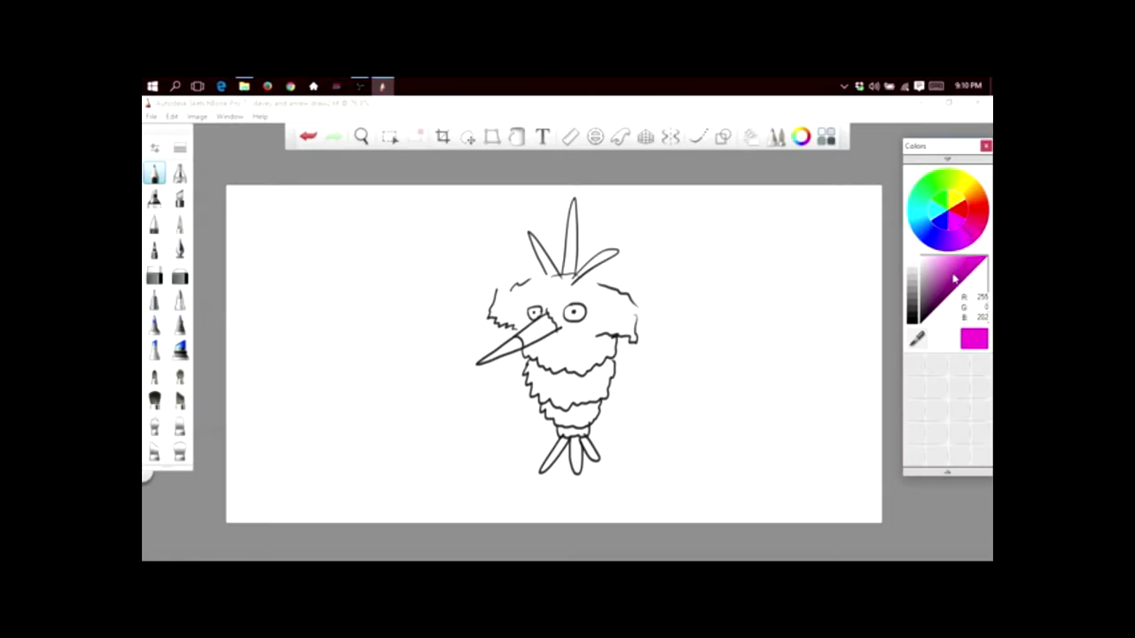
click(944, 268)
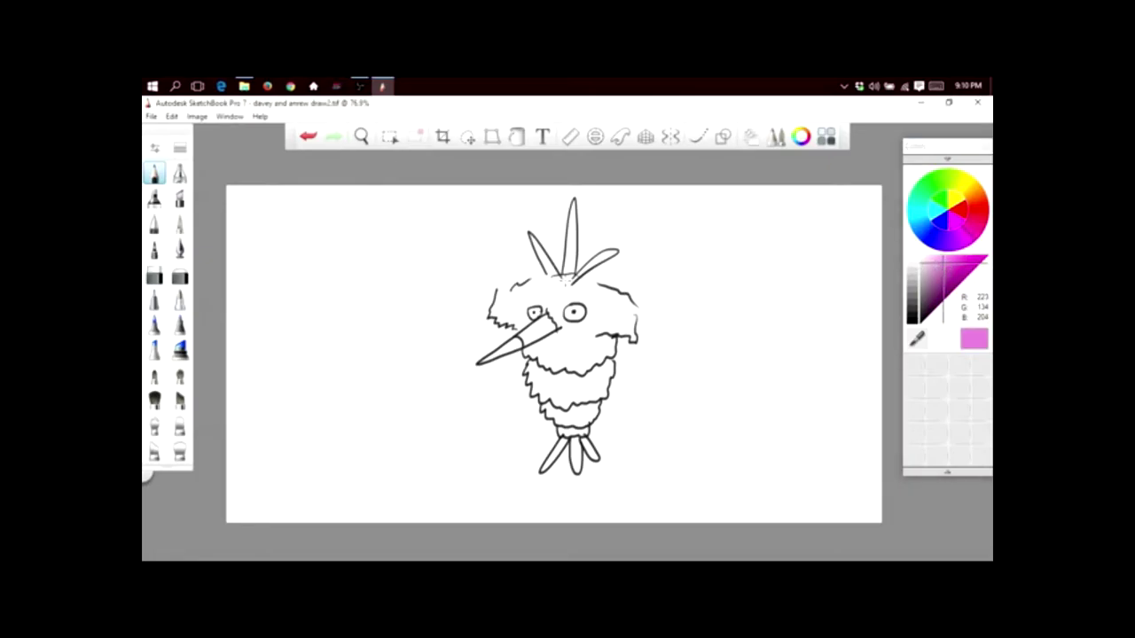
mouse_move(532, 297)
mouse_down()
mouse_move(504, 305)
mouse_move(564, 278)
mouse_move(575, 293)
mouse_move(514, 320)
mouse_move(557, 310)
mouse_move(606, 325)
mouse_move(616, 301)
mouse_move(571, 297)
mouse_move(596, 289)
mouse_move(633, 326)
mouse_move(541, 353)
mouse_move(603, 365)
mouse_move(594, 408)
mouse_up()
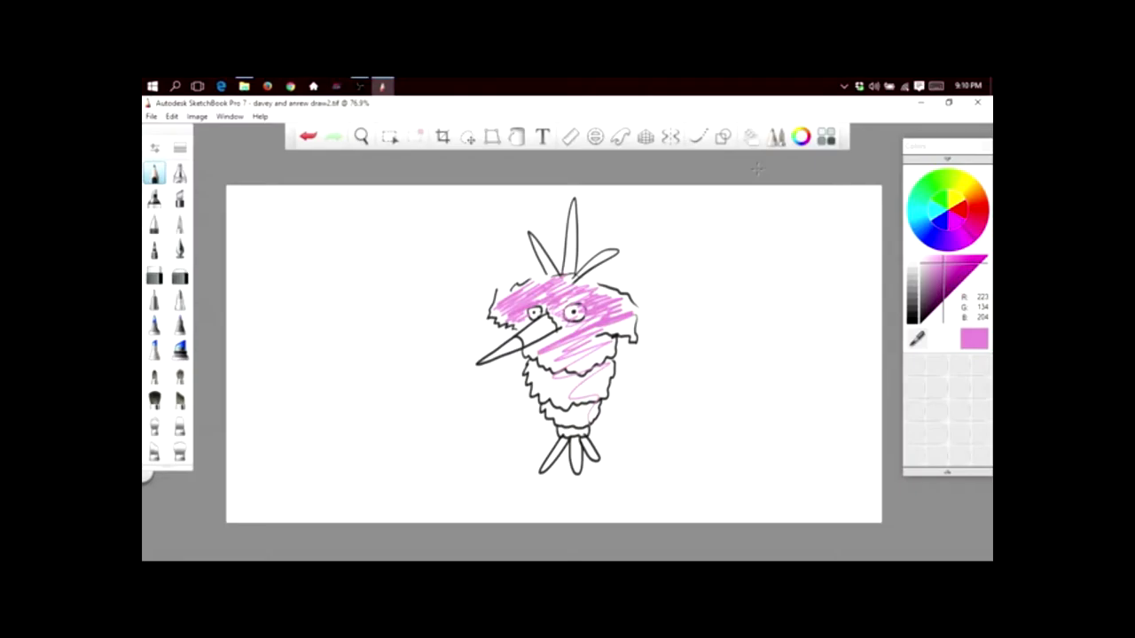
Step: Handwrite "Worm a Dayum" in near-black RGB 26, 26, 26 over three lines beside the bird
click(912, 320)
mouse_move(258, 251)
mouse_down()
mouse_move(306, 297)
mouse_move(318, 245)
mouse_up()
mouse_move(347, 259)
mouse_down()
mouse_move(330, 266)
mouse_move(347, 259)
mouse_up()
mouse_move(355, 284)
mouse_down()
mouse_move(399, 241)
mouse_move(495, 242)
mouse_up()
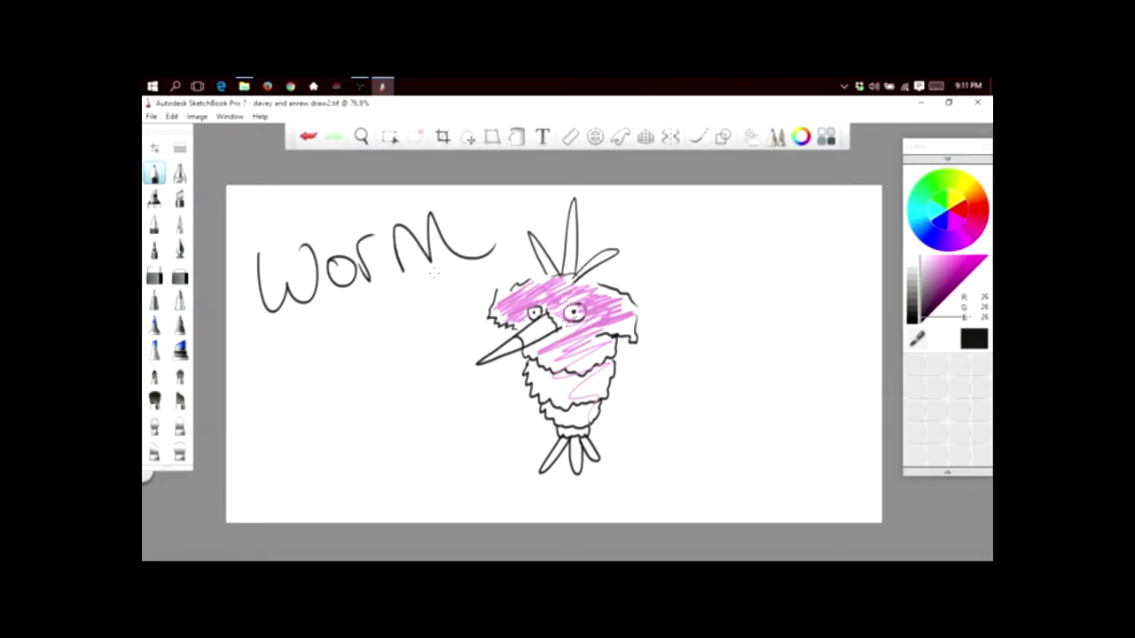
drag(366, 317, 389, 341)
mouse_move(241, 403)
mouse_down()
mouse_move(264, 464)
mouse_move(282, 461)
mouse_up()
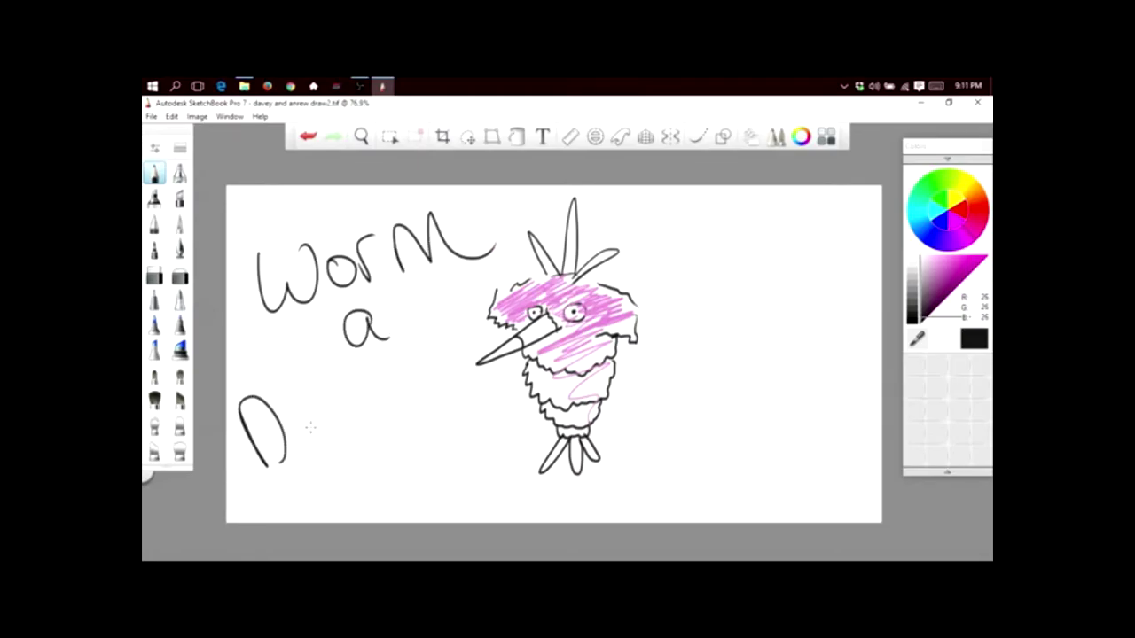
drag(312, 420, 344, 445)
drag(359, 384, 456, 395)
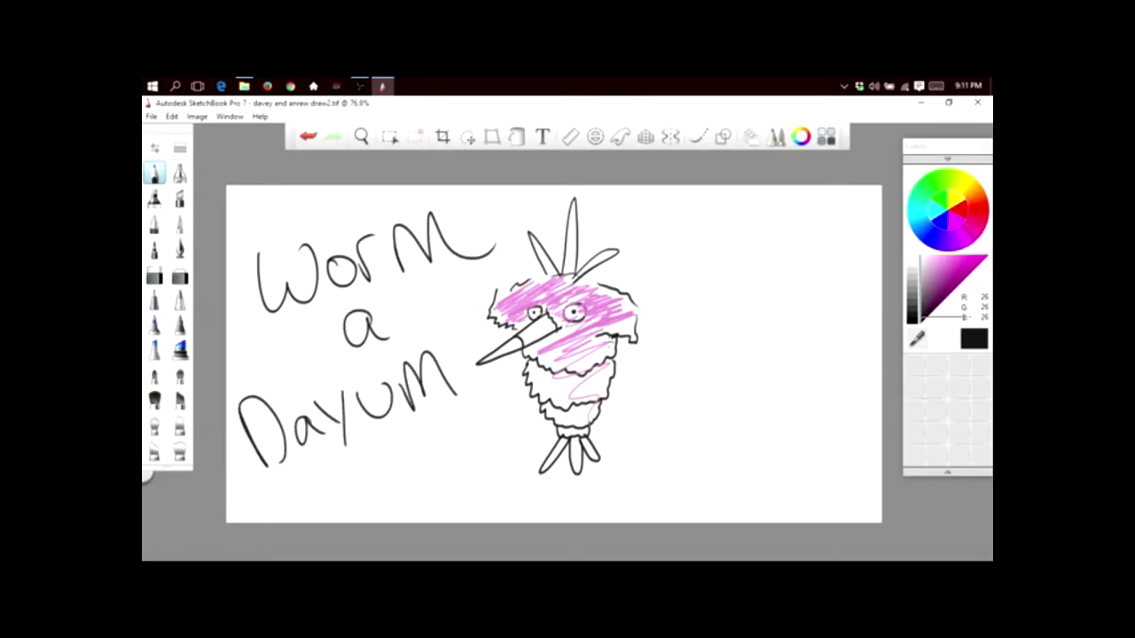
Step: Draw a bald round head with puffy cheeks, small eyes, an open mouth and a curved jaw in the blank area beside the bird
mouse_move(750, 310)
mouse_down()
mouse_move(729, 346)
mouse_move(776, 330)
mouse_move(769, 360)
mouse_move(754, 362)
mouse_move(764, 355)
mouse_up()
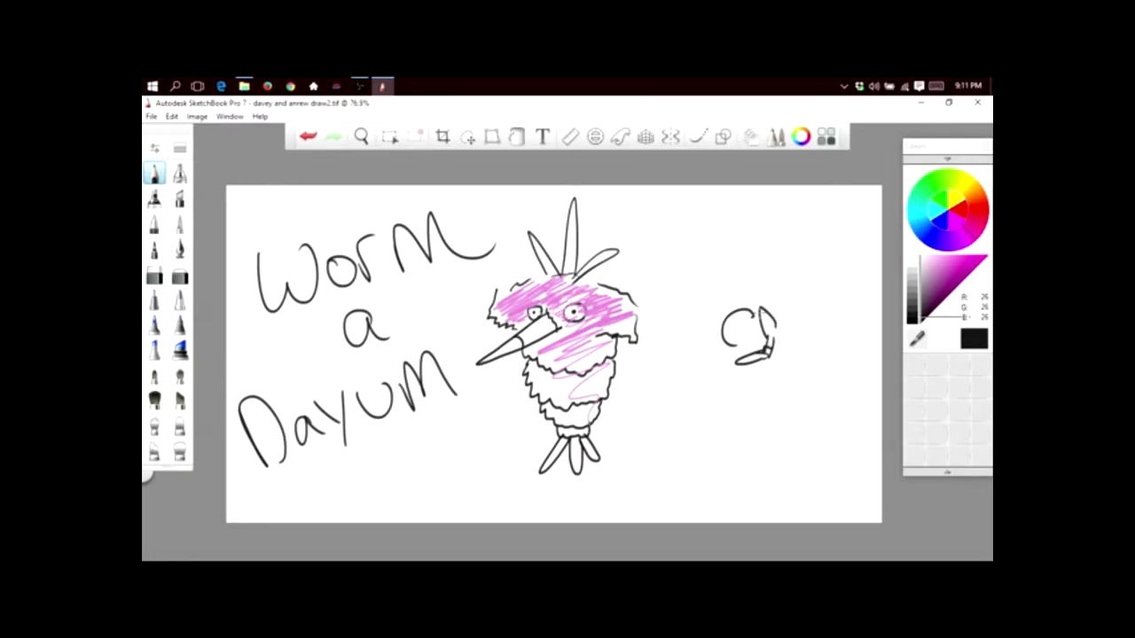
mouse_move(805, 315)
mouse_down()
mouse_move(809, 333)
mouse_move(791, 321)
mouse_move(811, 330)
mouse_move(814, 316)
mouse_move(756, 298)
mouse_move(771, 305)
mouse_move(768, 319)
mouse_move(754, 289)
mouse_move(839, 303)
mouse_move(827, 358)
mouse_move(796, 376)
mouse_move(832, 355)
mouse_move(828, 385)
mouse_up()
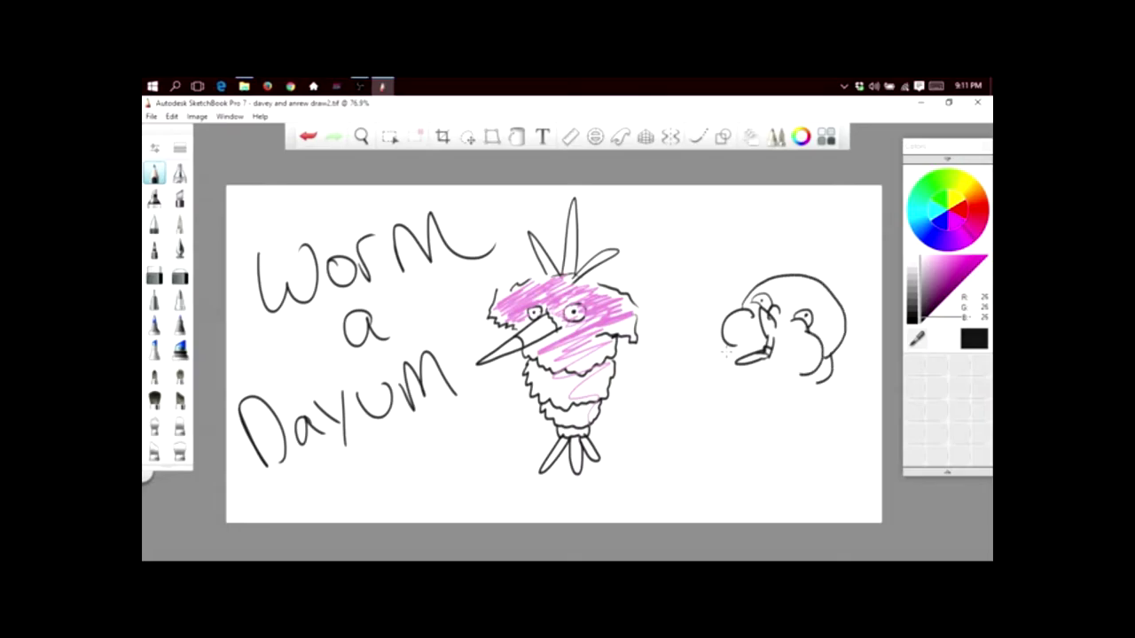
click(729, 343)
click(733, 344)
click(726, 346)
drag(722, 351, 798, 387)
Step: Draw a raised open hand with spread fingers and a forearm beside the bald head
drag(712, 318, 731, 272)
mouse_move(706, 310)
mouse_down()
mouse_move(725, 270)
mouse_move(710, 264)
mouse_move(680, 319)
mouse_move(681, 346)
mouse_move(711, 319)
mouse_move(700, 344)
mouse_move(690, 340)
mouse_move(709, 344)
mouse_move(718, 396)
mouse_up()
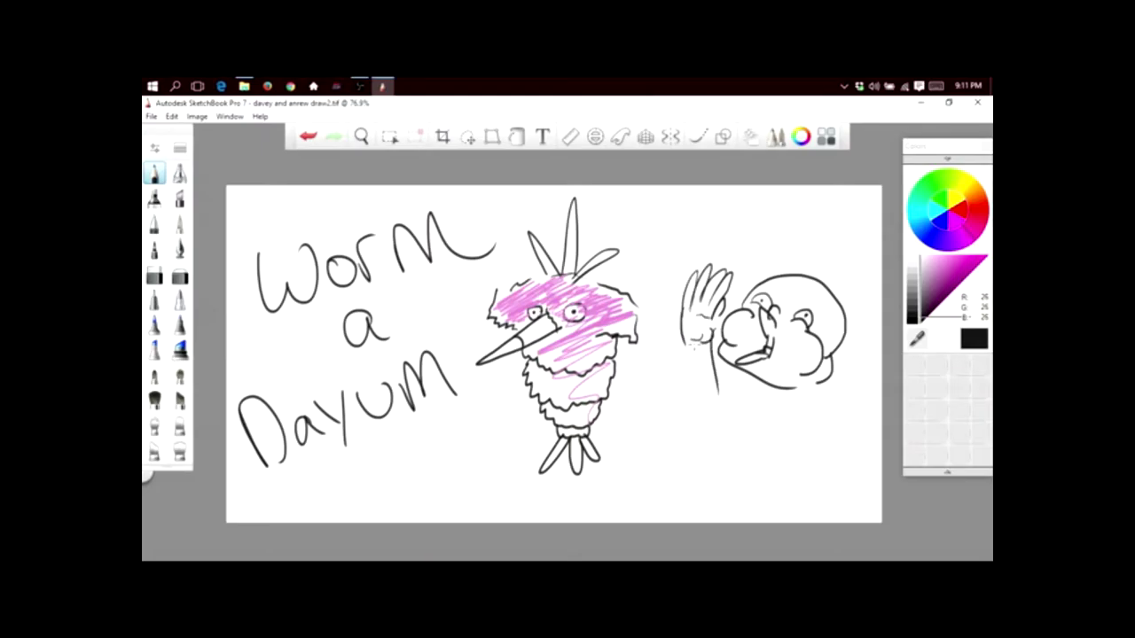
drag(688, 340, 704, 400)
Step: Add straight diagonal red lines (RGB 255, 0, 39) across and above the raised hand
click(982, 229)
drag(752, 284, 725, 236)
mouse_move(712, 250)
mouse_down()
mouse_move(736, 294)
mouse_move(713, 305)
mouse_up()
drag(715, 309, 672, 275)
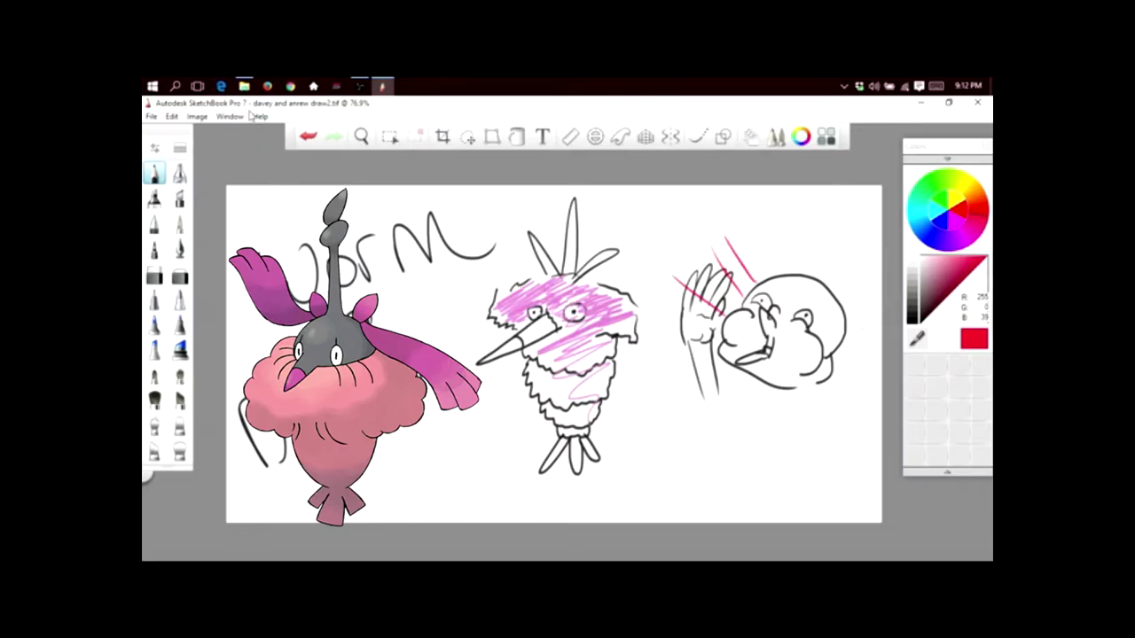
Step: Clear the whole canvas and set the drawing colour to black (RGB 0, 0, 0)
click(171, 116)
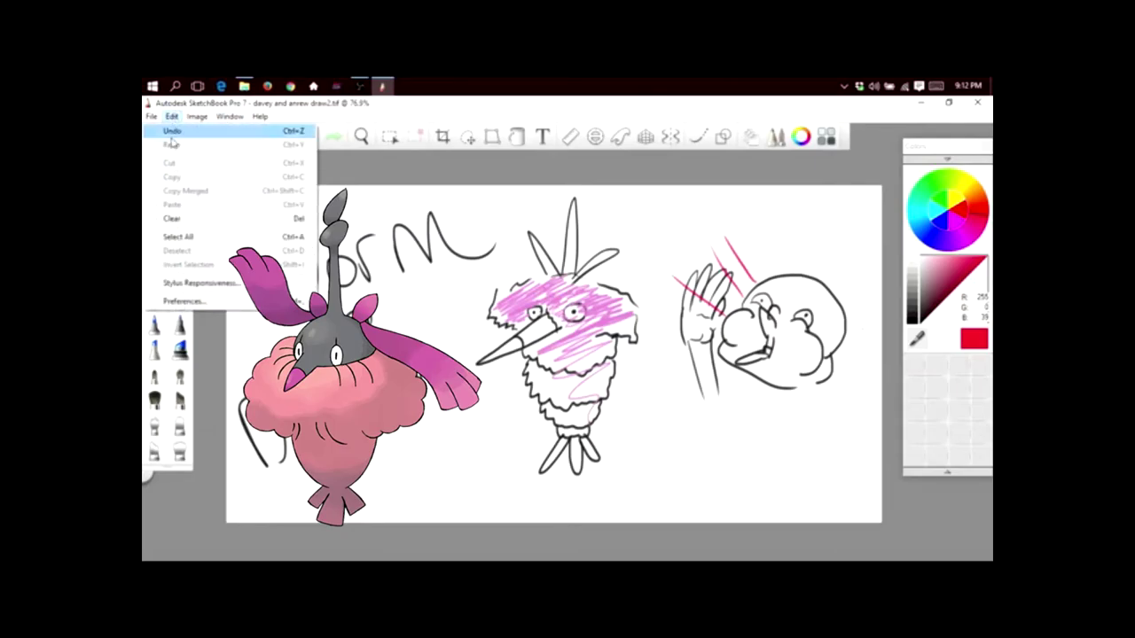
click(171, 219)
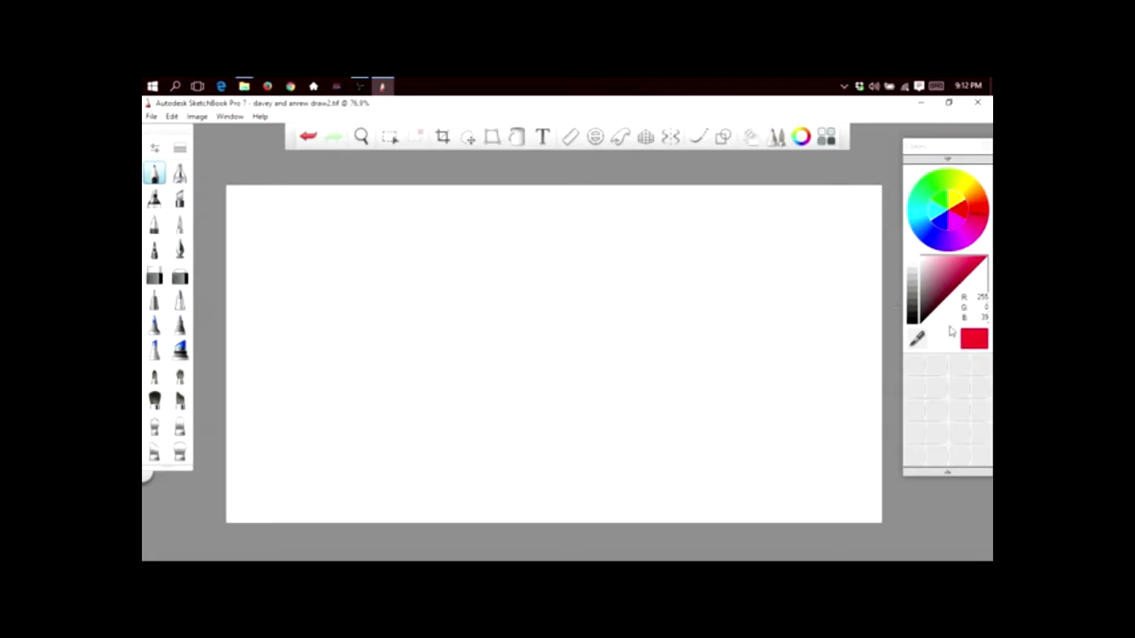
click(913, 323)
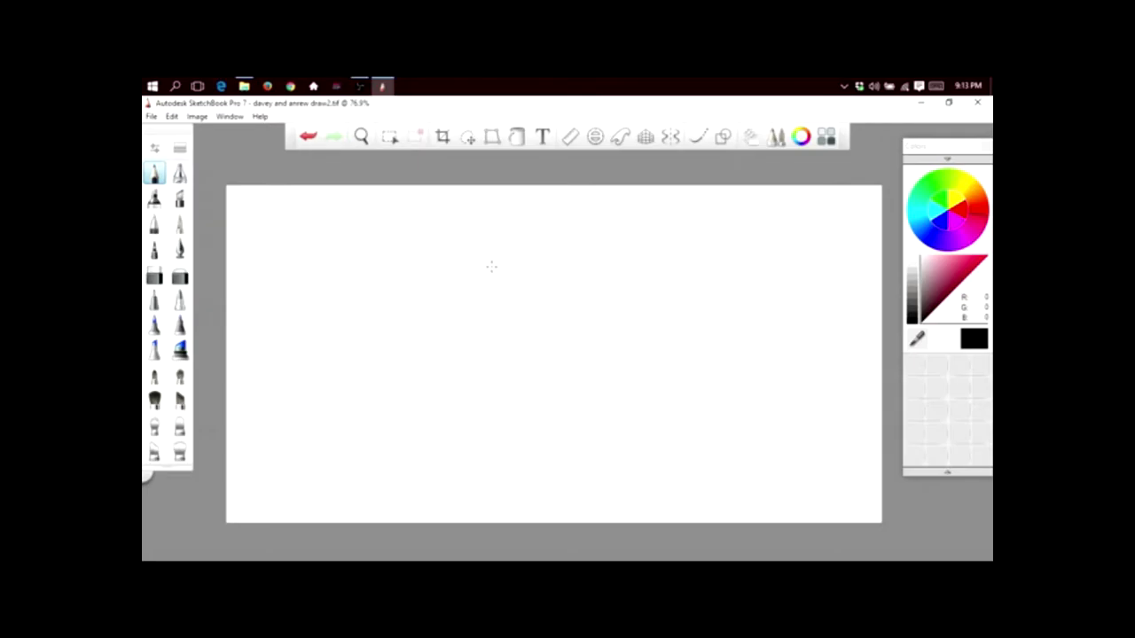
Step: Sketch a petal-crowned figure with curled stamens, round eyes, a leaf-shaped arm and a bulbous skirt with small feet
mouse_move(492, 266)
mouse_down()
mouse_move(468, 291)
mouse_move(502, 268)
mouse_move(500, 293)
mouse_move(517, 267)
mouse_move(494, 298)
mouse_move(498, 312)
mouse_move(486, 264)
mouse_move(500, 238)
mouse_move(509, 253)
mouse_move(519, 239)
mouse_move(524, 249)
mouse_move(535, 240)
mouse_move(499, 314)
mouse_move(521, 300)
mouse_move(406, 368)
mouse_move(417, 382)
mouse_move(452, 361)
mouse_move(486, 321)
mouse_move(460, 323)
mouse_move(451, 397)
mouse_move(480, 419)
mouse_move(506, 380)
mouse_up()
drag(482, 305, 468, 388)
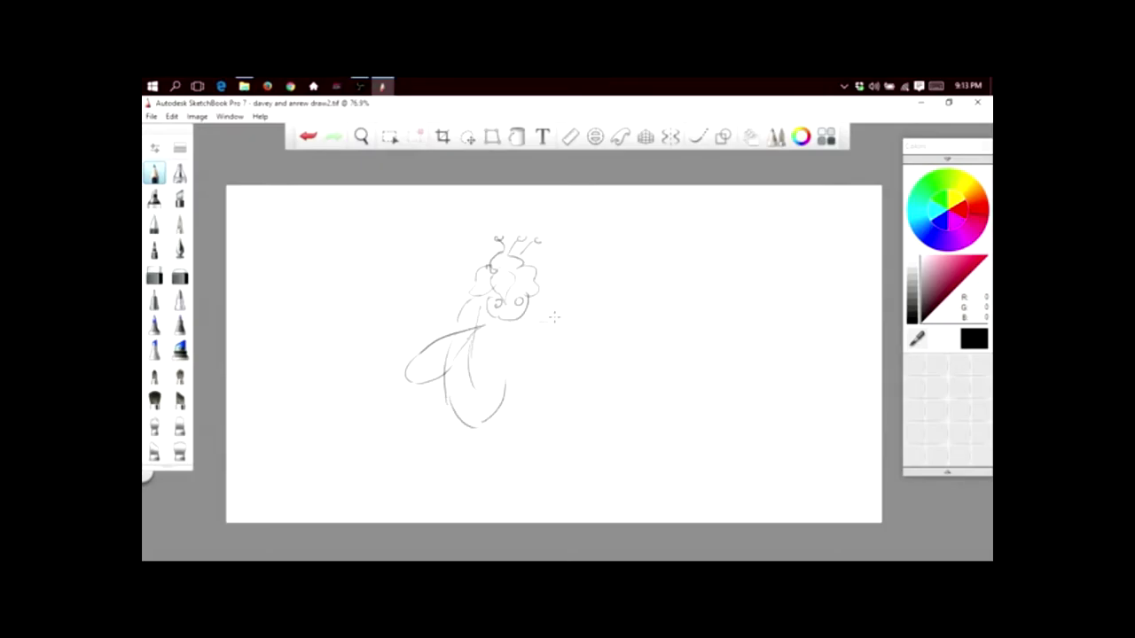
drag(554, 317, 594, 325)
mouse_move(533, 351)
mouse_down()
mouse_move(553, 385)
mouse_move(534, 427)
mouse_move(546, 435)
mouse_move(518, 407)
mouse_move(499, 432)
mouse_up()
mouse_move(493, 379)
mouse_down()
mouse_move(484, 419)
mouse_move(459, 397)
mouse_move(490, 436)
mouse_move(500, 354)
mouse_up()
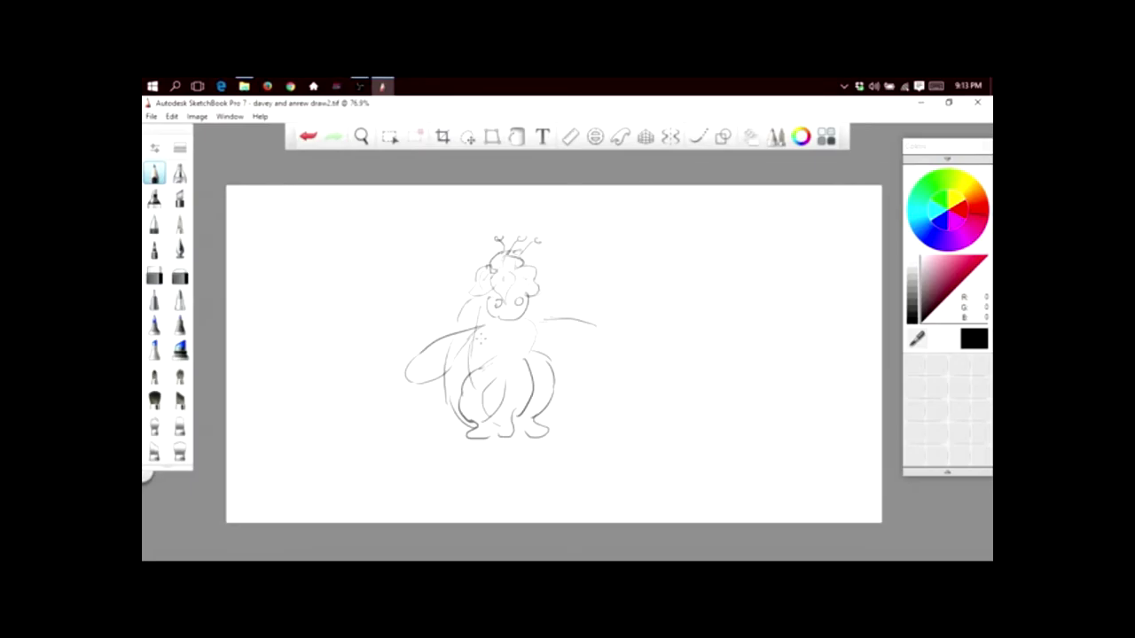
Step: Finish the two long leaf-shaped arms with inner lines and add a banded waist above the skirt
mouse_move(469, 330)
mouse_down()
mouse_move(422, 374)
mouse_move(435, 360)
mouse_up()
drag(539, 328, 619, 373)
drag(605, 323, 615, 373)
drag(550, 328, 612, 359)
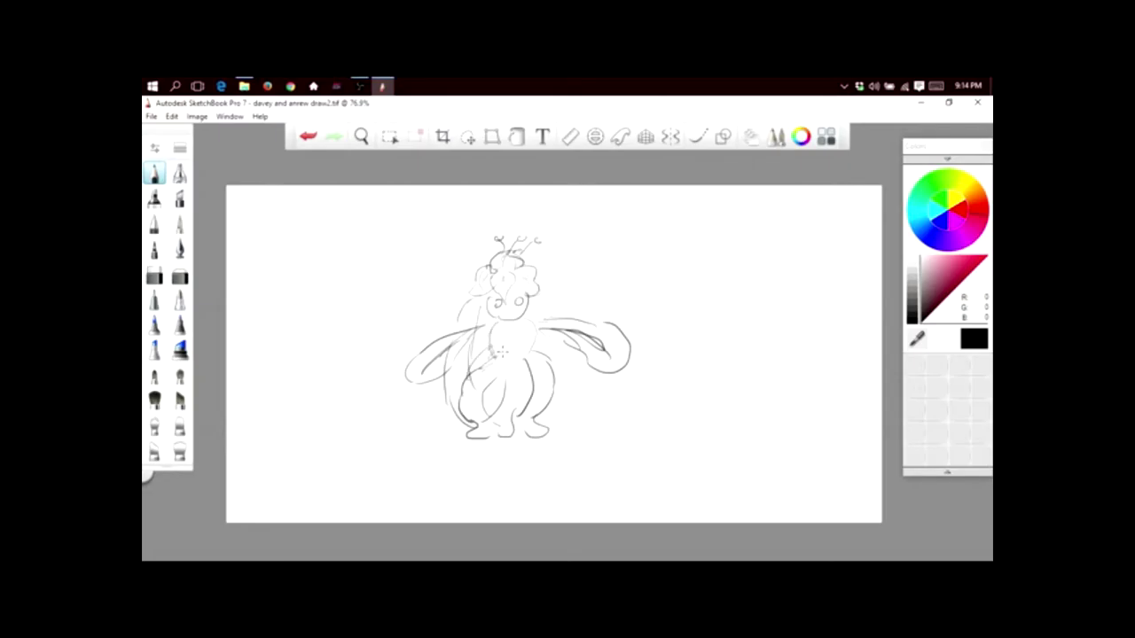
mouse_move(489, 354)
mouse_down()
mouse_move(537, 344)
mouse_move(518, 348)
mouse_move(532, 353)
mouse_up()
Step: Shade the arms, side leaves, skirt, chest and head petals in light green (RGB 115, 197, 95)
click(944, 181)
click(947, 269)
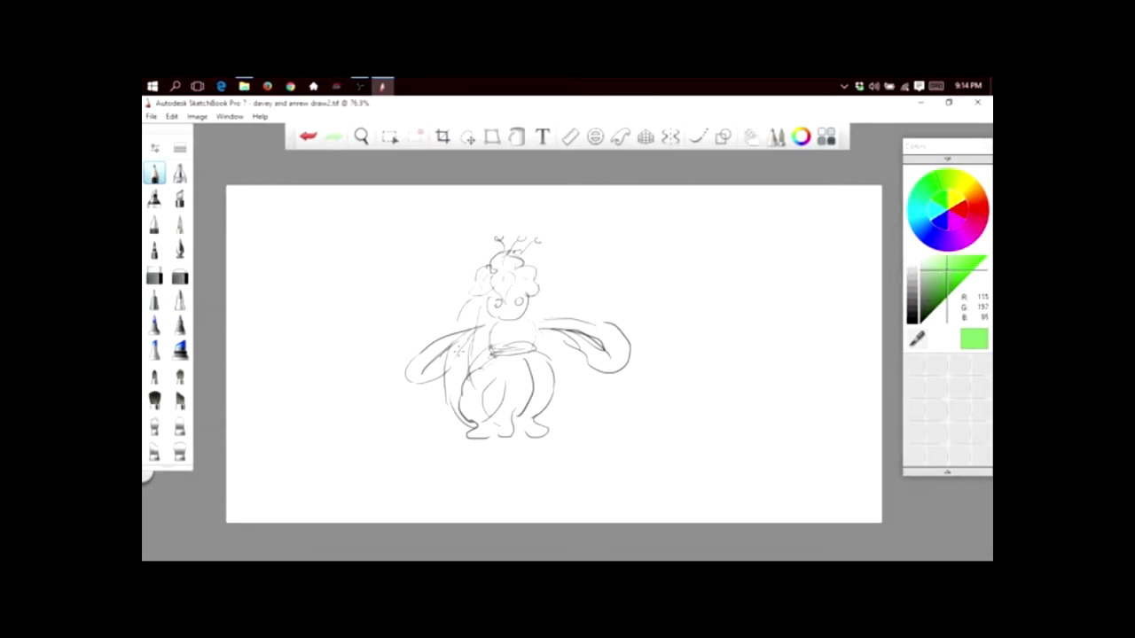
mouse_move(441, 346)
mouse_down()
mouse_move(418, 367)
mouse_move(443, 350)
mouse_up()
mouse_move(564, 322)
mouse_down()
mouse_move(605, 330)
mouse_move(619, 347)
mouse_move(594, 359)
mouse_move(621, 337)
mouse_up()
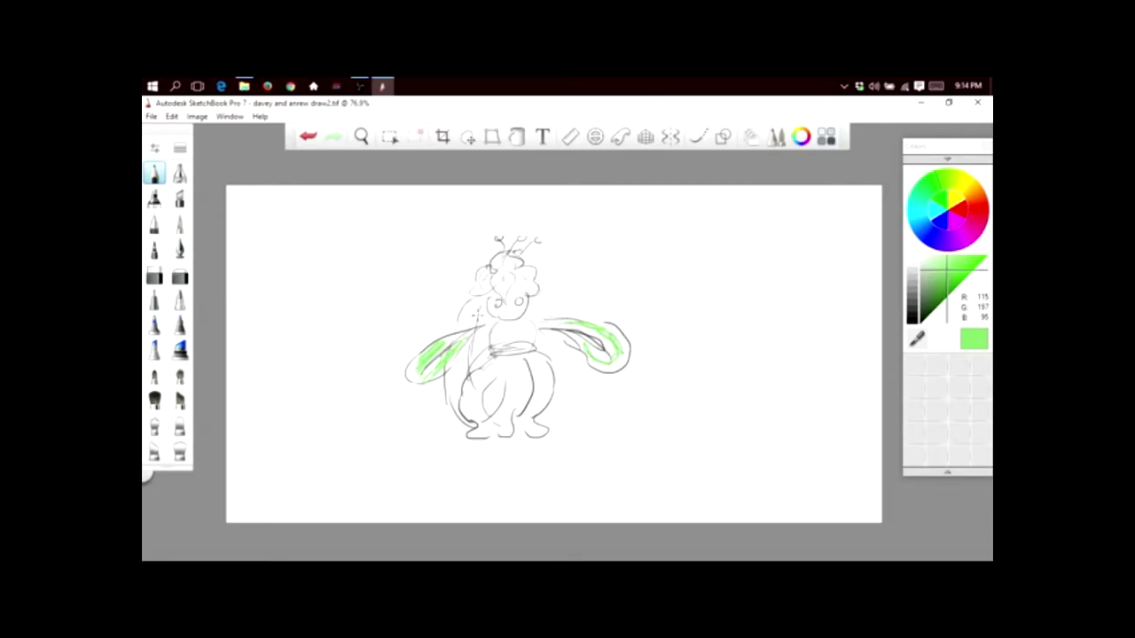
drag(475, 307, 467, 327)
drag(455, 370, 457, 393)
drag(499, 398, 516, 373)
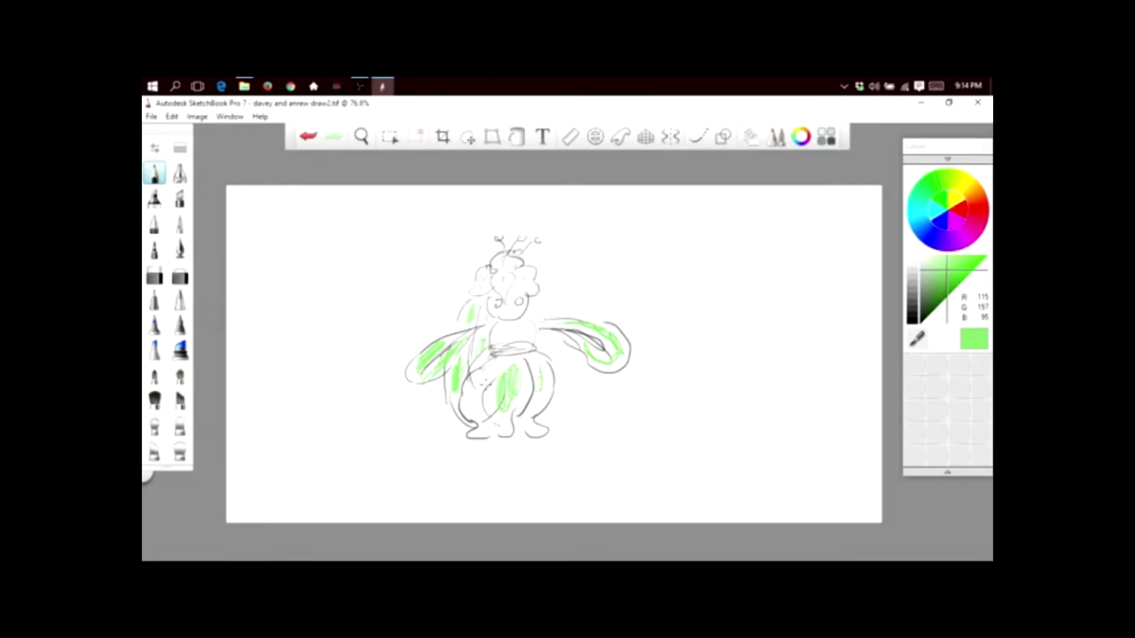
drag(507, 330, 518, 333)
drag(486, 282, 506, 289)
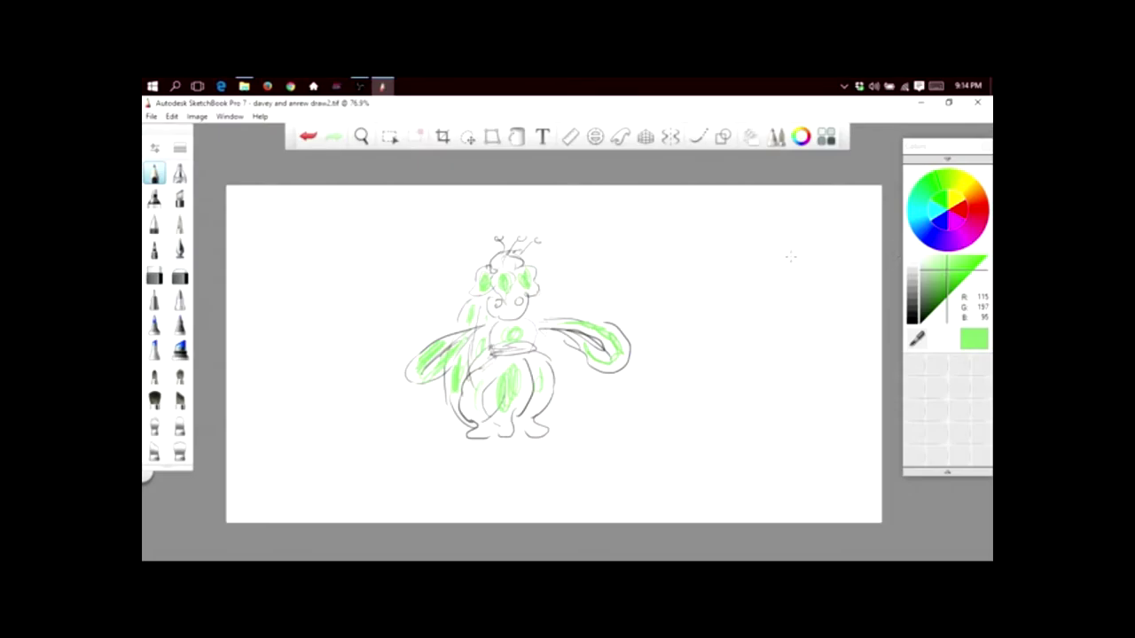
Step: Mix a light pink (RGB 227, 174, 209) and shade the rounded crown on top of the head
click(964, 249)
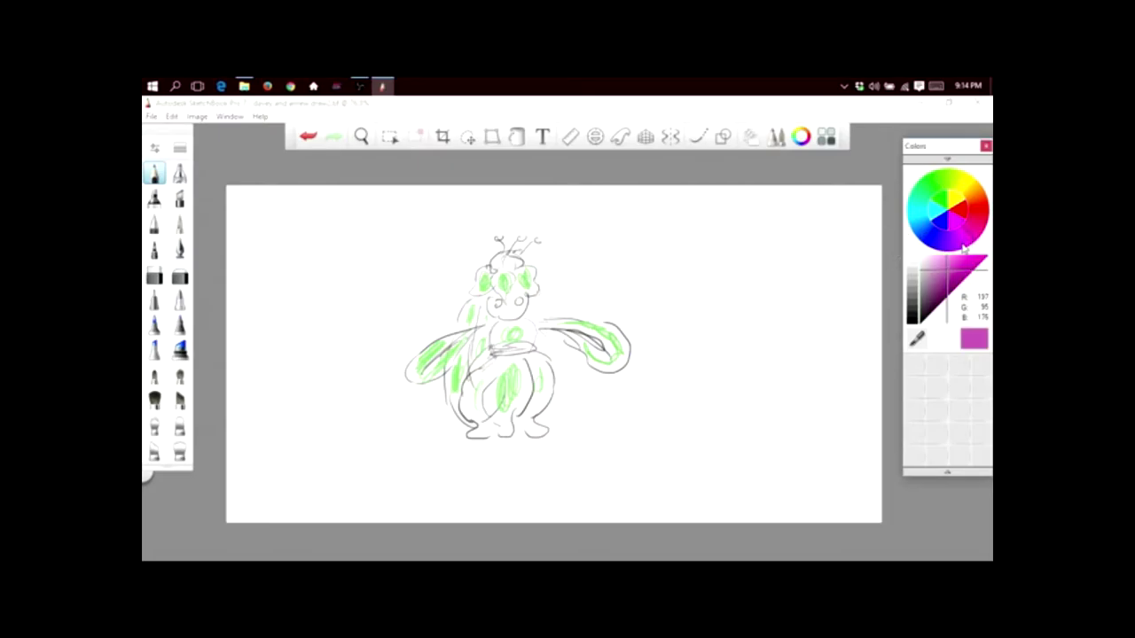
click(922, 270)
drag(935, 273, 925, 258)
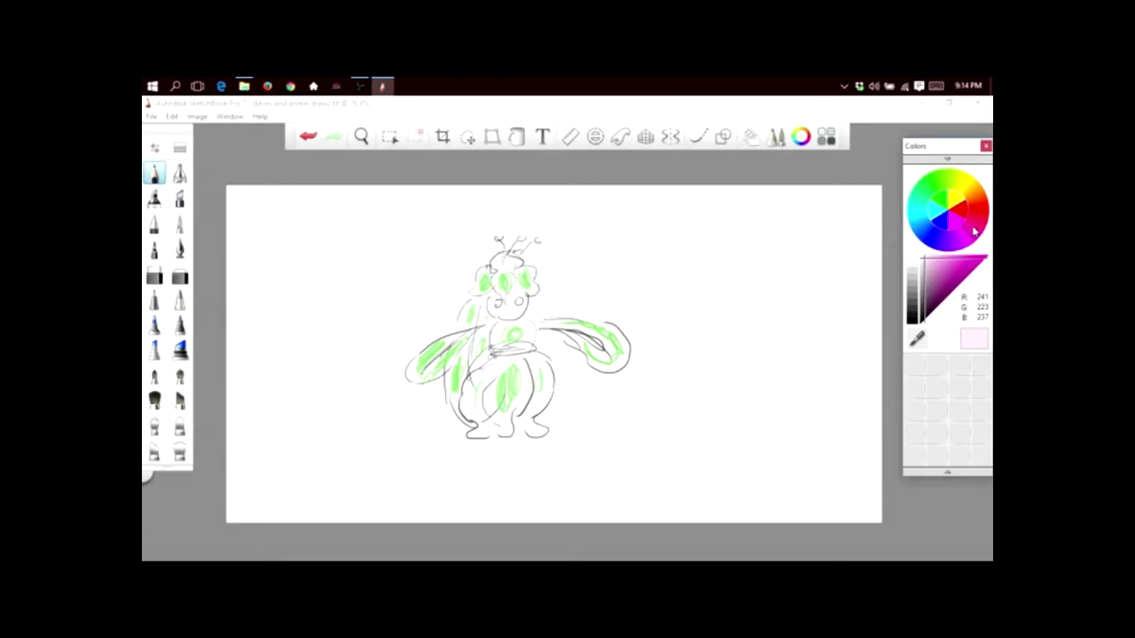
click(931, 258)
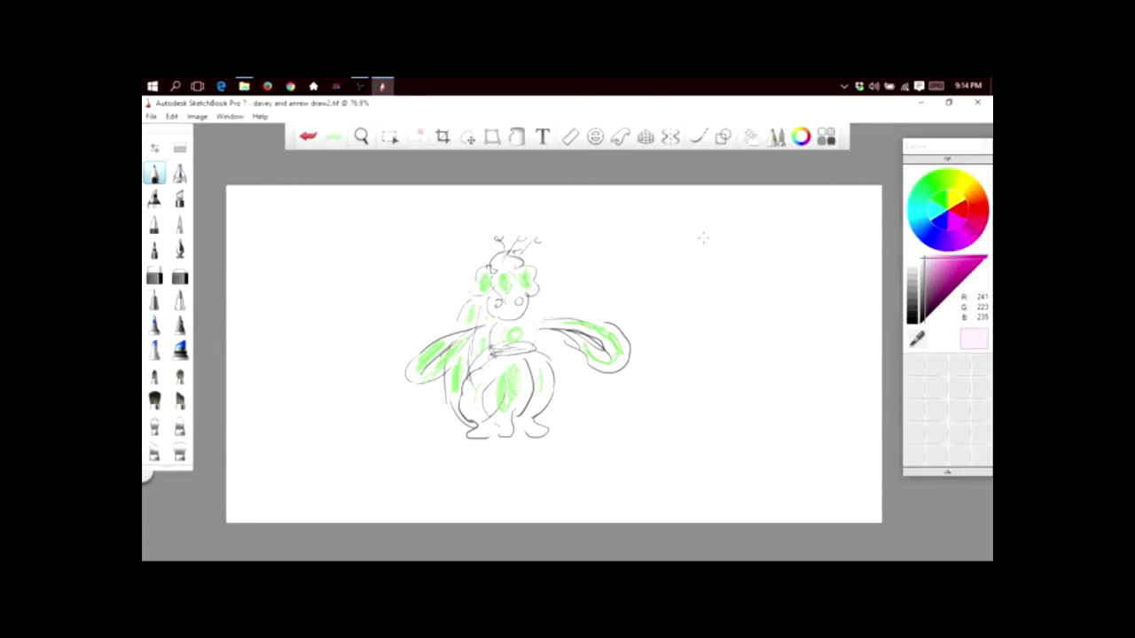
drag(933, 262, 937, 269)
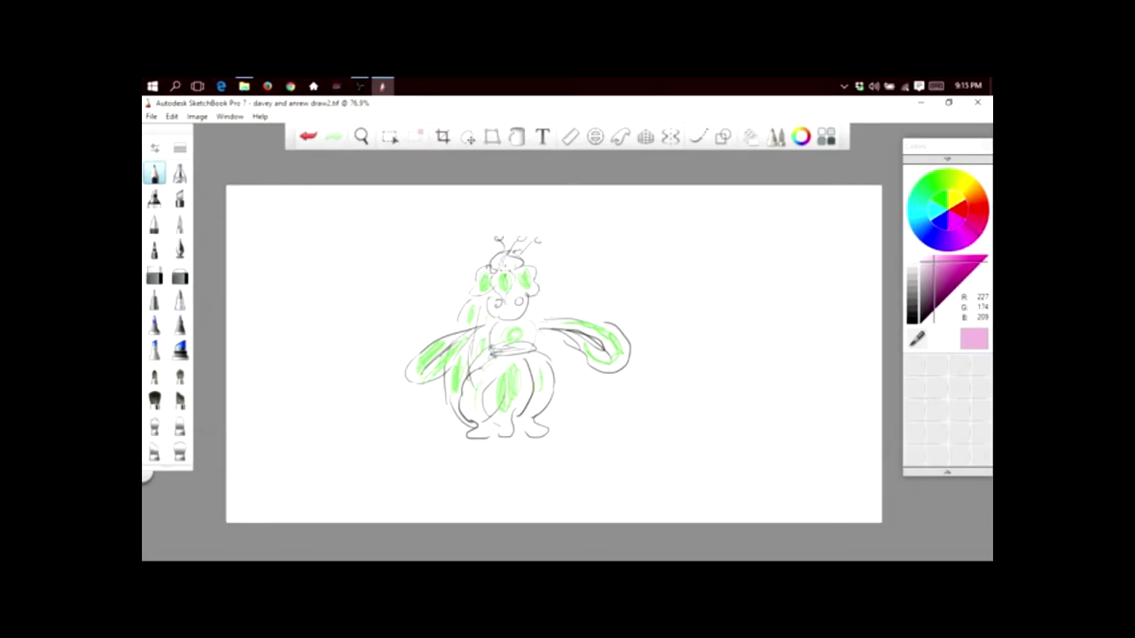
drag(498, 256, 524, 262)
Step: Handwrite "Lilligant" in near-black RGB 26, 26, 26 beside the figure
click(915, 319)
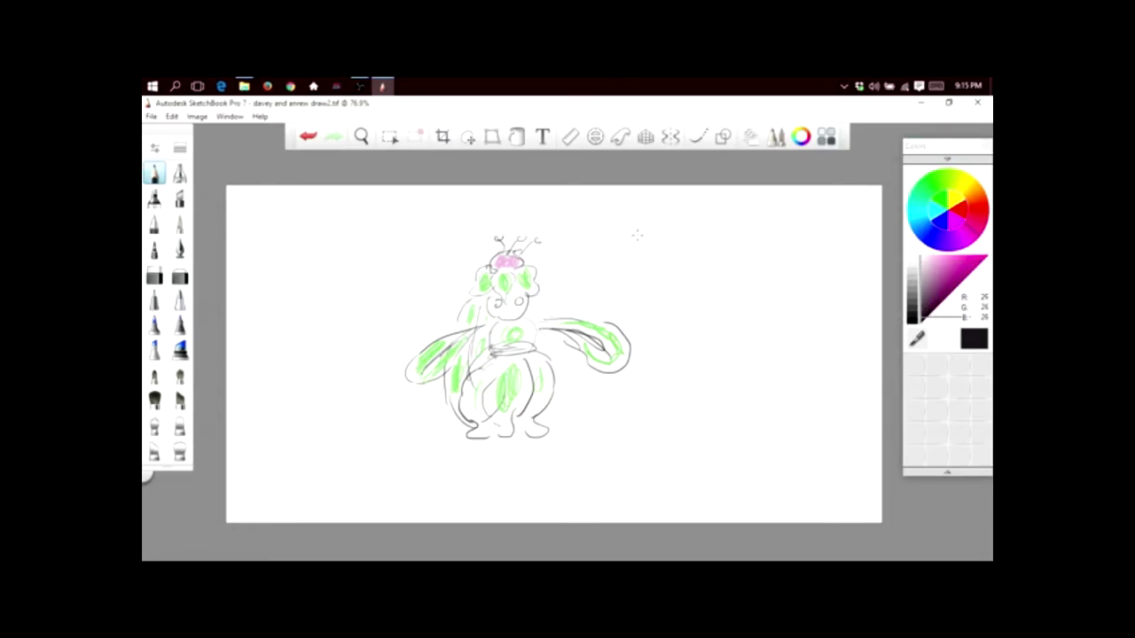
drag(636, 236, 647, 271)
drag(659, 259, 665, 280)
drag(679, 242, 682, 281)
drag(689, 259, 679, 306)
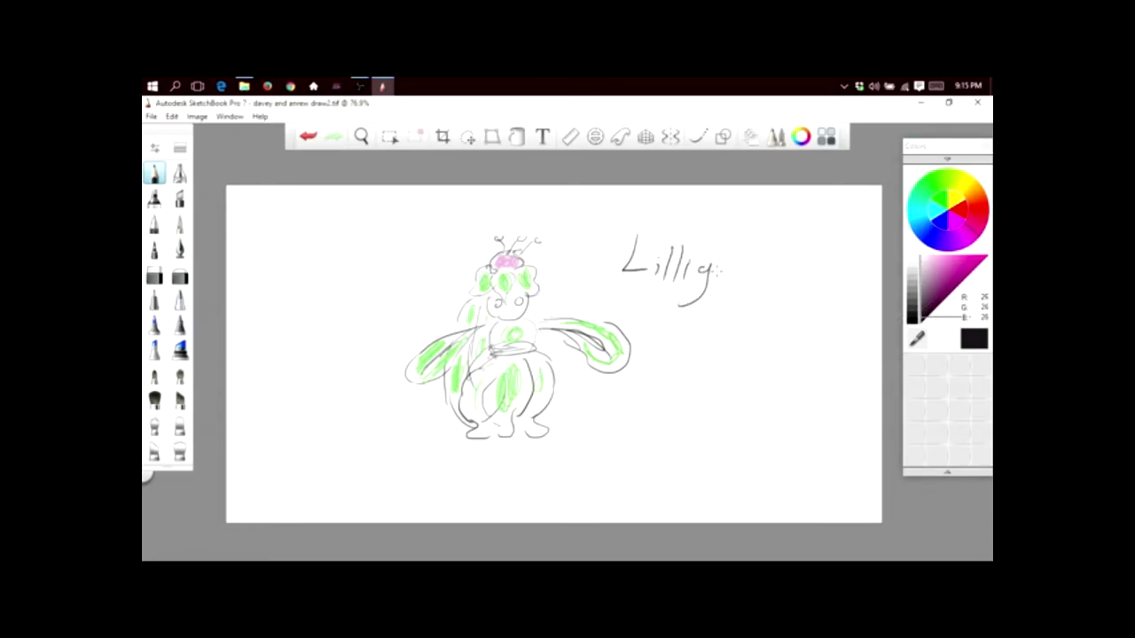
drag(725, 271, 729, 285)
drag(732, 278, 761, 293)
drag(751, 282, 776, 280)
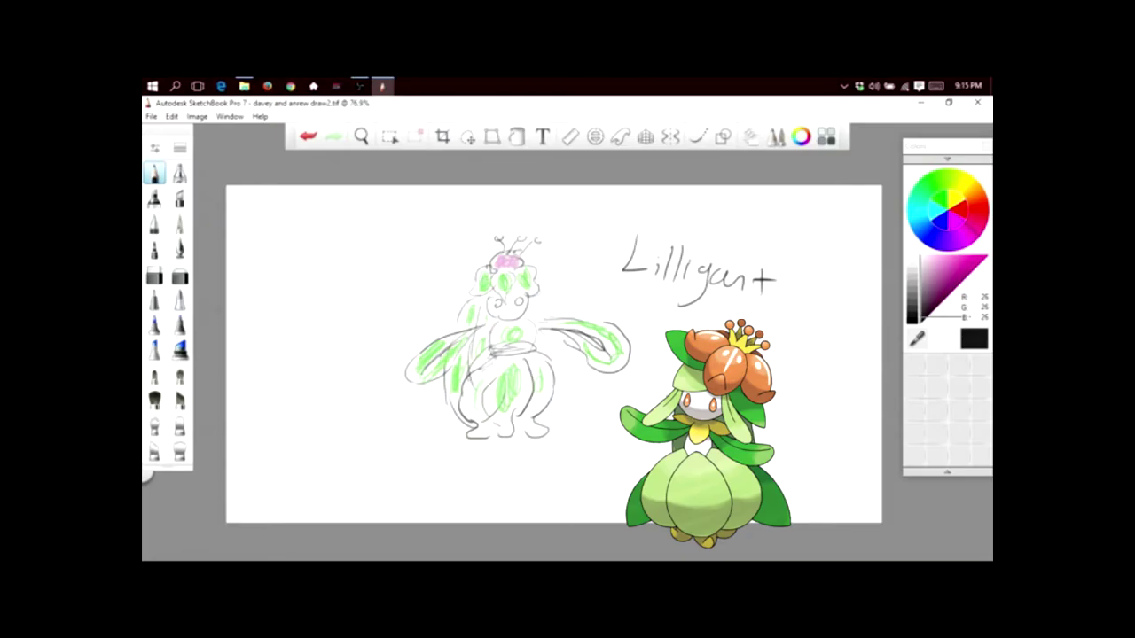
Step: Scribble dense circular loops over the Lilligant sketch with a small scrawl beside it, and clear the canvas
mouse_move(467, 307)
mouse_down()
mouse_move(455, 409)
mouse_move(510, 383)
mouse_move(451, 356)
mouse_move(478, 416)
mouse_move(524, 356)
mouse_move(445, 378)
mouse_move(470, 316)
mouse_move(536, 347)
mouse_move(545, 365)
mouse_move(558, 343)
mouse_move(497, 396)
mouse_move(556, 273)
mouse_move(470, 270)
mouse_move(400, 374)
mouse_move(491, 219)
mouse_move(562, 450)
mouse_move(360, 299)
mouse_move(709, 418)
mouse_move(386, 441)
mouse_move(648, 223)
mouse_move(404, 378)
mouse_move(393, 333)
mouse_move(559, 270)
mouse_move(430, 379)
mouse_move(550, 343)
mouse_move(559, 325)
mouse_move(497, 299)
mouse_move(549, 335)
mouse_move(488, 334)
mouse_move(558, 325)
mouse_move(470, 343)
mouse_move(550, 325)
mouse_move(497, 397)
mouse_move(470, 334)
mouse_move(559, 344)
mouse_move(541, 317)
mouse_move(514, 361)
mouse_move(505, 332)
mouse_move(564, 326)
mouse_up()
mouse_move(514, 390)
mouse_down()
mouse_move(532, 363)
mouse_move(558, 371)
mouse_up()
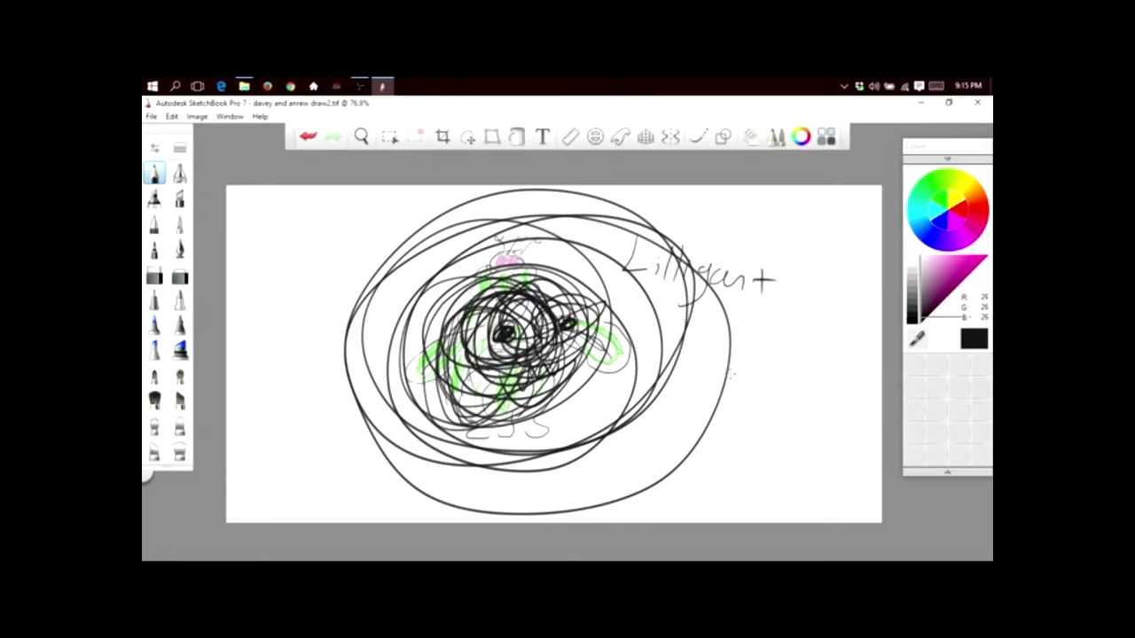
mouse_move(699, 380)
mouse_down()
mouse_move(709, 406)
mouse_move(678, 406)
mouse_up()
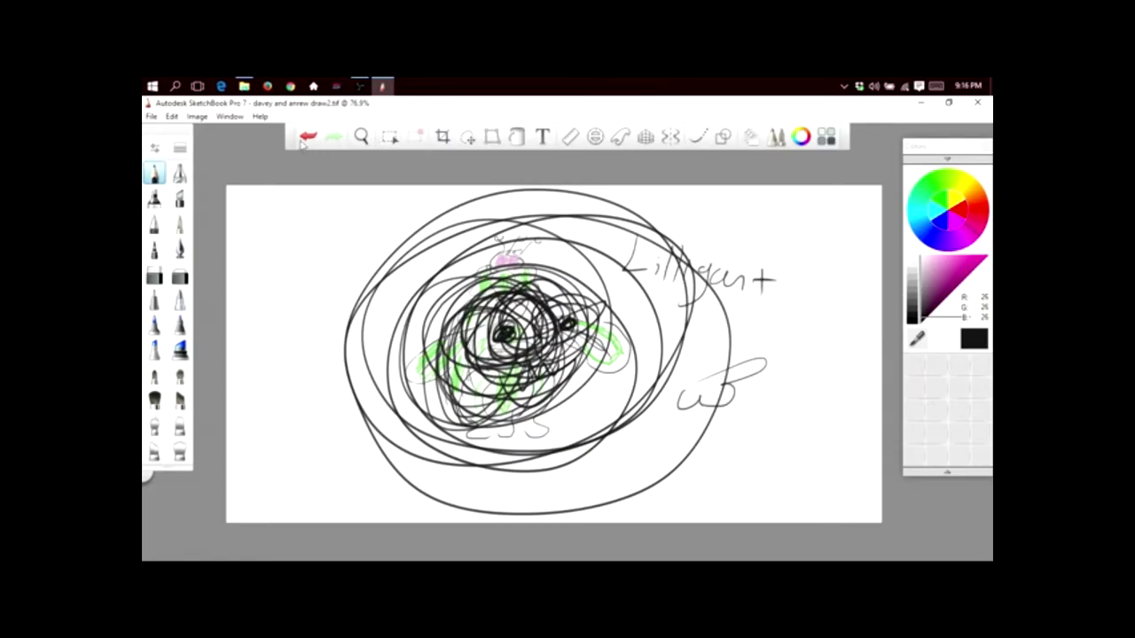
click(177, 119)
click(190, 218)
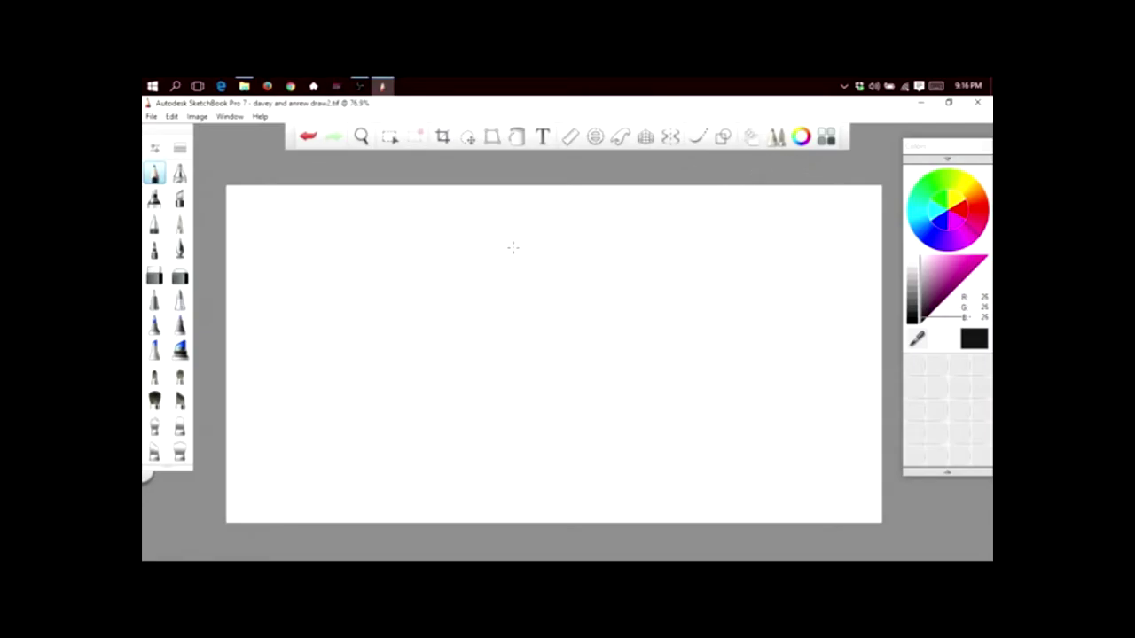
Step: Draw a wide head with a long fringe of rounded strands, a domed crown and a curved chin outline
mouse_move(513, 247)
mouse_down()
mouse_move(471, 278)
mouse_move(466, 311)
mouse_move(484, 319)
mouse_move(526, 254)
mouse_move(492, 346)
mouse_move(504, 349)
mouse_up()
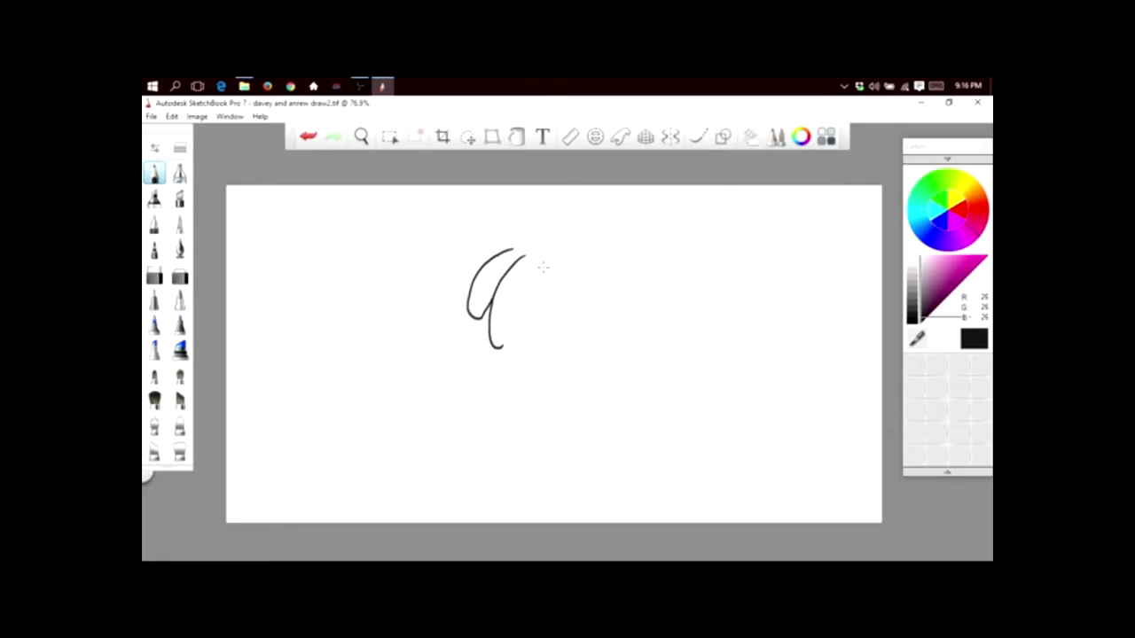
mouse_move(543, 259)
mouse_down()
mouse_move(526, 280)
mouse_move(523, 353)
mouse_move(548, 282)
mouse_move(553, 341)
mouse_move(584, 266)
mouse_move(611, 266)
mouse_move(667, 326)
mouse_move(638, 250)
mouse_up()
mouse_move(493, 346)
mouse_down()
mouse_move(507, 370)
mouse_move(557, 374)
mouse_move(632, 361)
mouse_move(642, 321)
mouse_up()
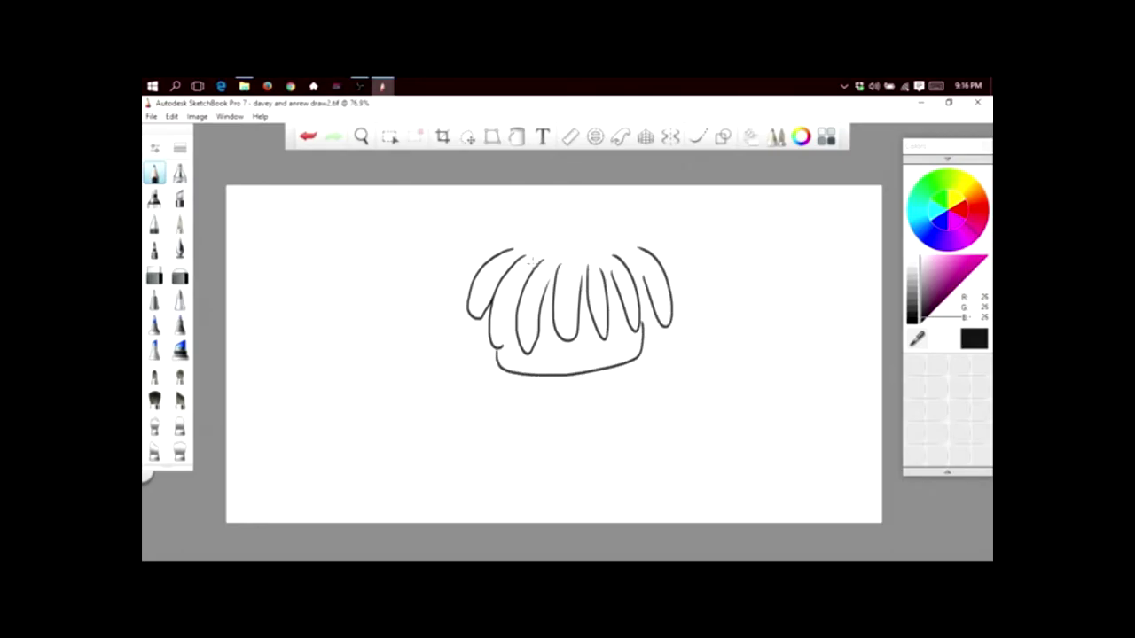
mouse_move(529, 261)
mouse_down()
mouse_move(509, 254)
mouse_move(521, 239)
mouse_move(598, 220)
mouse_move(522, 241)
mouse_up()
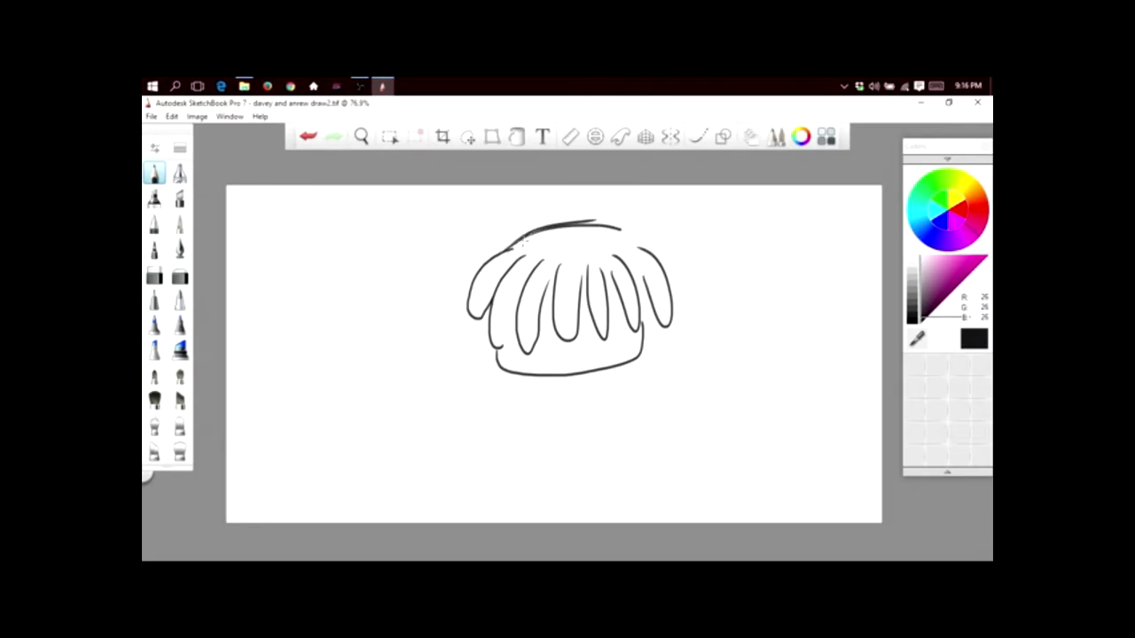
mouse_move(656, 245)
mouse_down()
mouse_move(605, 217)
mouse_move(665, 264)
mouse_up()
mouse_move(475, 315)
mouse_down()
mouse_move(477, 351)
mouse_move(499, 378)
mouse_move(558, 386)
mouse_move(653, 367)
mouse_move(671, 325)
mouse_up()
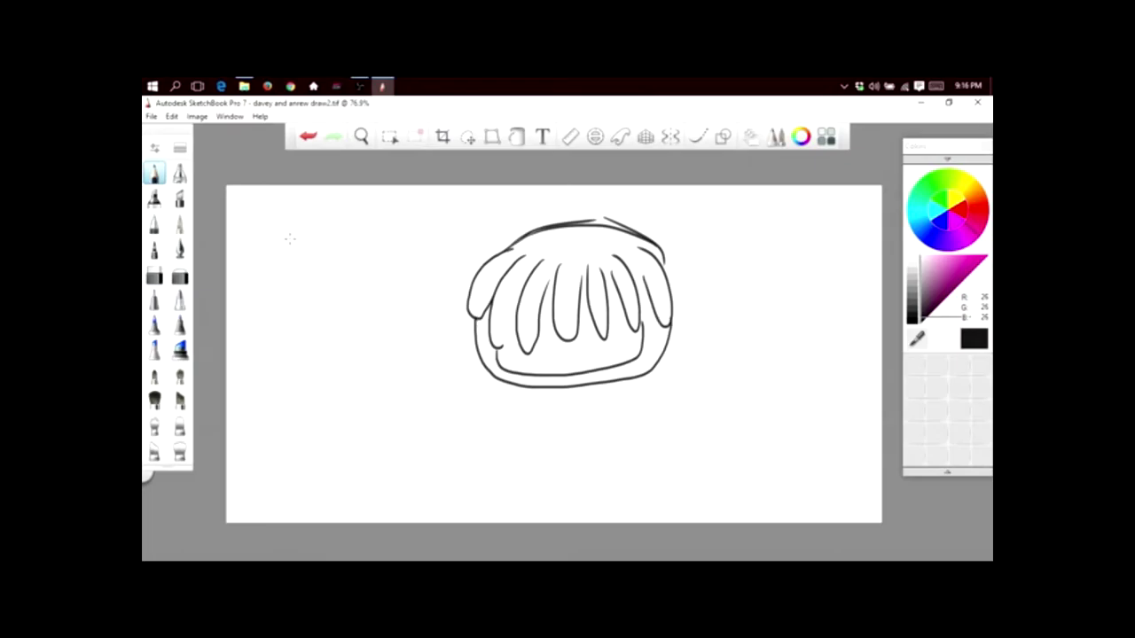
Step: Erase the inner chin line inside the head outline and return to the pencil
click(156, 277)
mouse_move(515, 364)
mouse_down()
mouse_move(502, 368)
mouse_move(603, 371)
mouse_move(641, 347)
mouse_move(642, 323)
mouse_up()
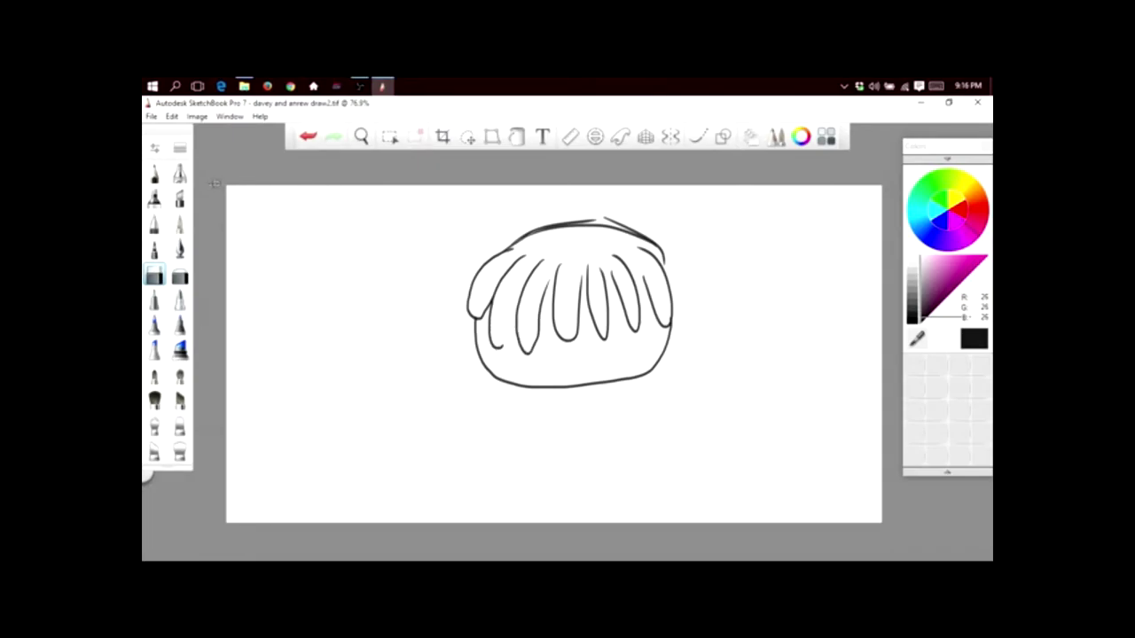
click(154, 177)
click(154, 174)
Step: Add a hair strand along the head's outer edge and two arched closed eyes, undoing the last stray stroke
mouse_move(664, 258)
mouse_down()
mouse_move(680, 323)
mouse_move(641, 351)
mouse_move(620, 348)
mouse_move(640, 350)
mouse_up()
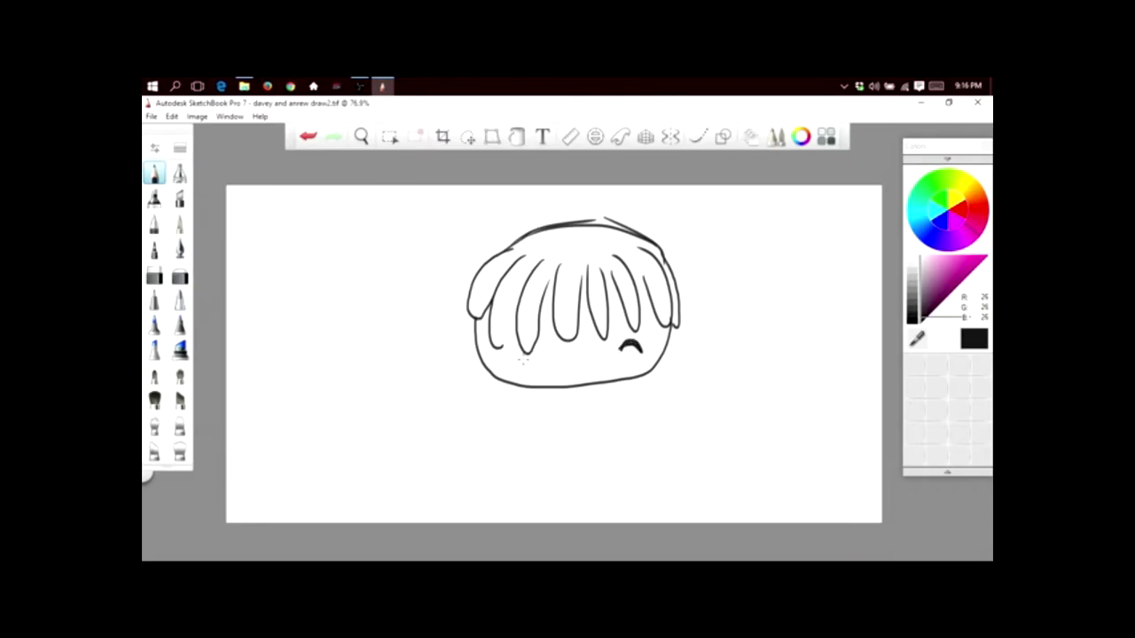
drag(516, 364, 586, 352)
click(307, 140)
Step: Draw long hanging locks and a small open smile on the head, plus a row of U-shaped strokes beside it
mouse_move(467, 306)
mouse_down()
mouse_move(468, 409)
mouse_move(475, 351)
mouse_move(496, 380)
mouse_up()
mouse_move(682, 312)
mouse_down()
mouse_move(678, 408)
mouse_move(672, 328)
mouse_up()
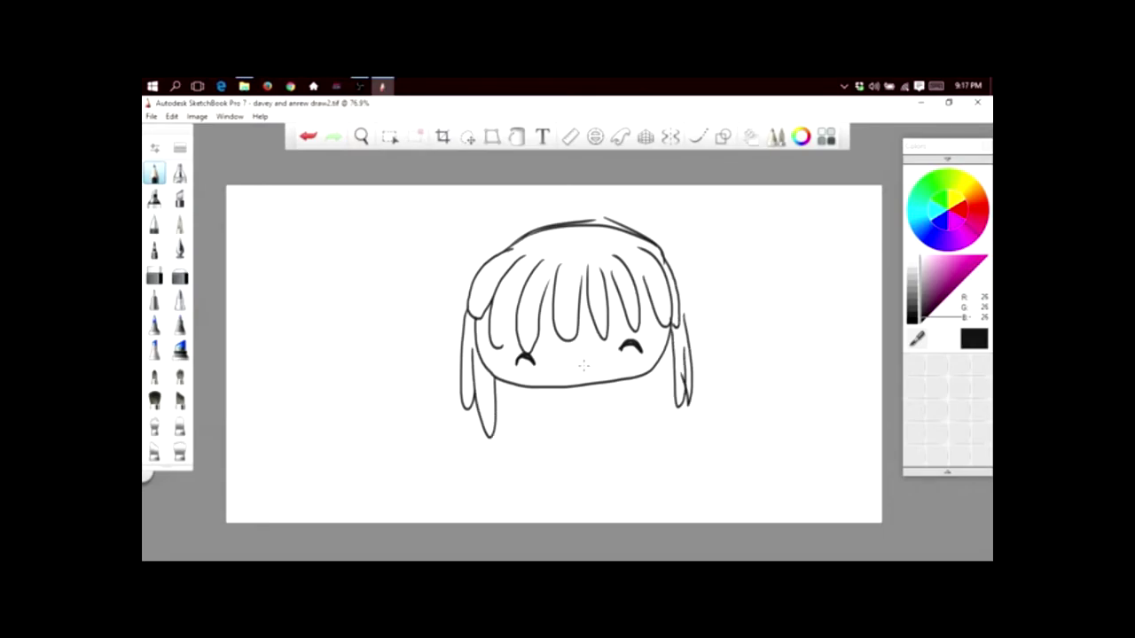
mouse_move(575, 372)
mouse_down()
mouse_move(607, 361)
mouse_move(579, 369)
mouse_move(584, 383)
mouse_up()
mouse_move(300, 253)
mouse_down()
mouse_move(289, 280)
mouse_move(306, 257)
mouse_move(349, 270)
mouse_move(405, 250)
mouse_up()
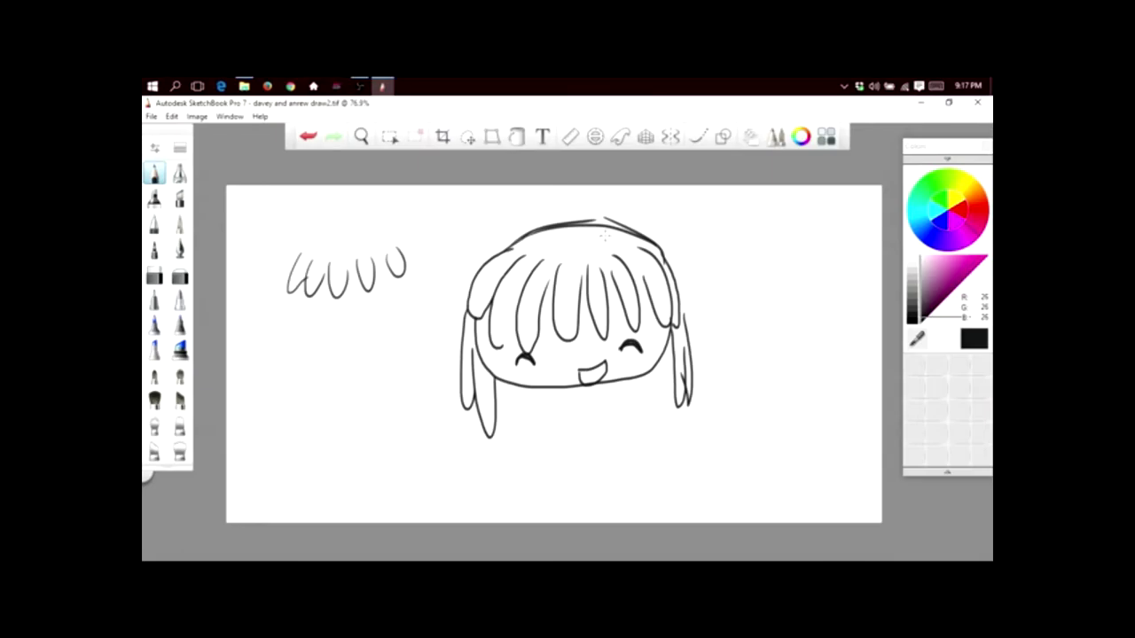
Step: Draw a slim body with an oval belly patch below the head and one leg reaching the canvas edge
mouse_move(581, 381)
mouse_down()
mouse_move(588, 448)
mouse_move(655, 477)
mouse_up()
mouse_move(645, 377)
mouse_down()
mouse_move(667, 446)
mouse_move(652, 480)
mouse_move(605, 399)
mouse_move(656, 475)
mouse_move(586, 523)
mouse_up()
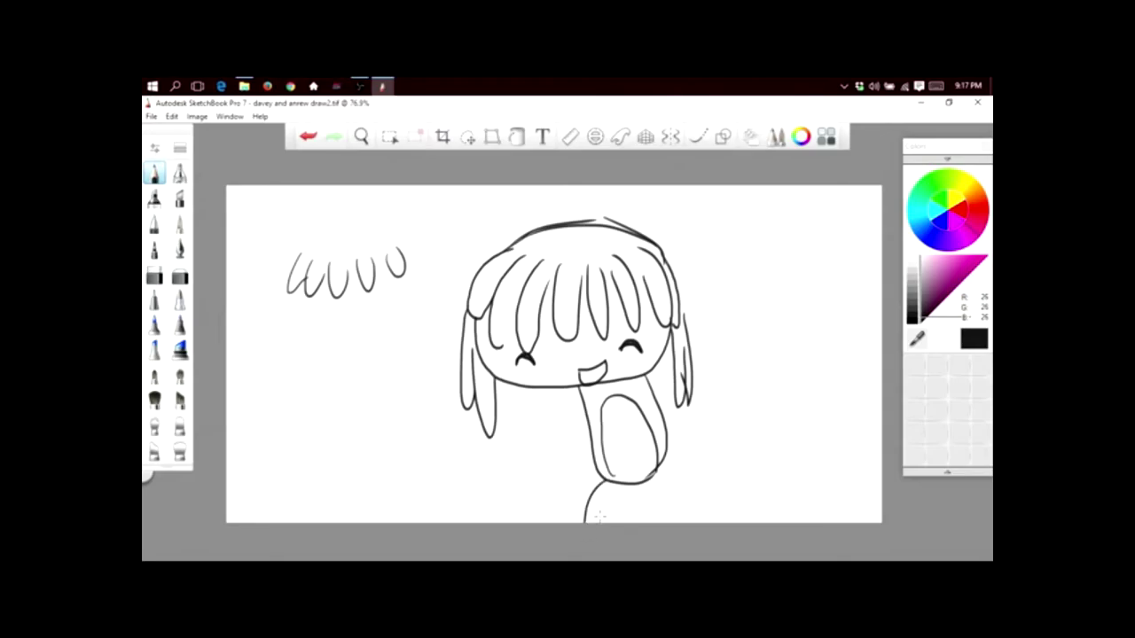
drag(621, 483, 601, 523)
mouse_move(577, 346)
mouse_down()
mouse_move(556, 345)
mouse_move(581, 350)
mouse_move(556, 361)
mouse_up()
click(308, 136)
click(308, 136)
Step: Draw the second leg and a long tail curling into a spiral from the body's side
mouse_move(666, 451)
mouse_down()
mouse_move(702, 521)
mouse_move(690, 520)
mouse_up()
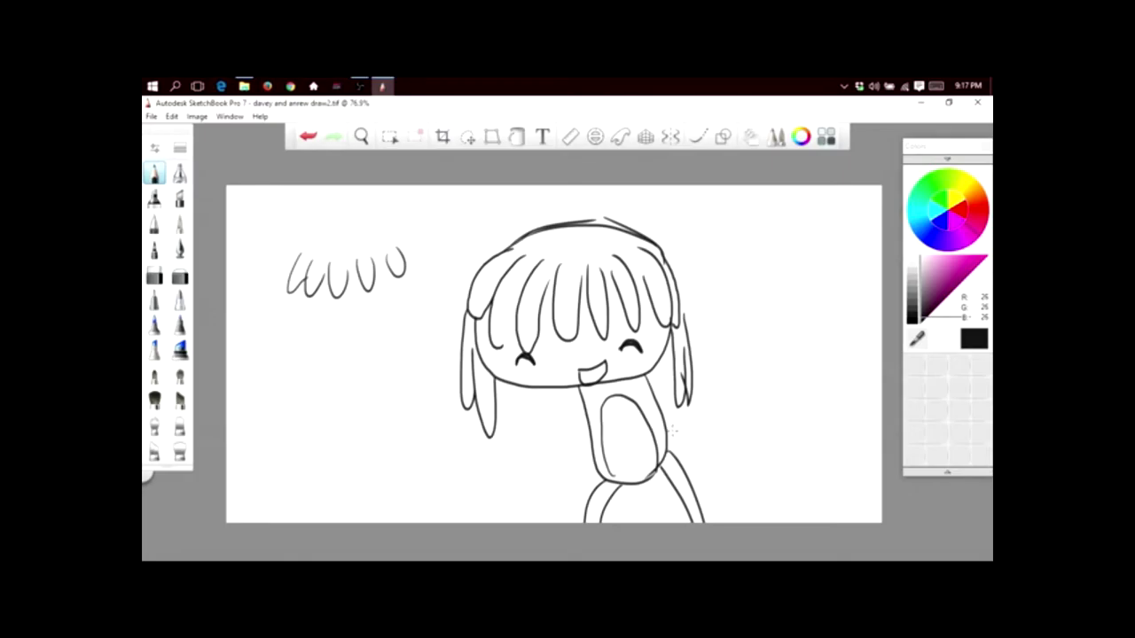
mouse_move(667, 430)
mouse_down()
mouse_move(727, 358)
mouse_move(723, 395)
mouse_move(718, 374)
mouse_move(742, 351)
mouse_move(759, 417)
mouse_move(661, 439)
mouse_up()
mouse_move(743, 397)
mouse_down()
mouse_move(738, 383)
mouse_move(715, 396)
mouse_up()
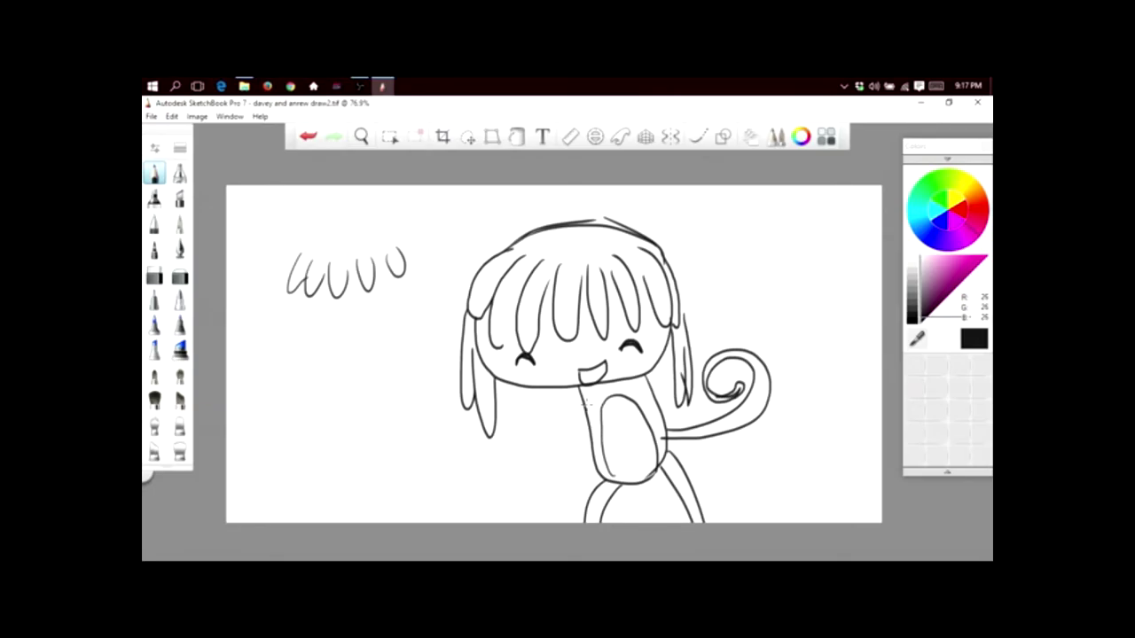
Step: Draw two outstretched arms with fingered hands from the body and a curled tuft on top of the head
drag(583, 406, 510, 451)
mouse_move(589, 416)
mouse_down()
mouse_move(522, 456)
mouse_move(479, 461)
mouse_move(542, 473)
mouse_up()
mouse_move(646, 388)
mouse_down()
mouse_move(711, 393)
mouse_move(658, 398)
mouse_move(738, 395)
mouse_move(703, 390)
mouse_up()
drag(693, 373, 722, 399)
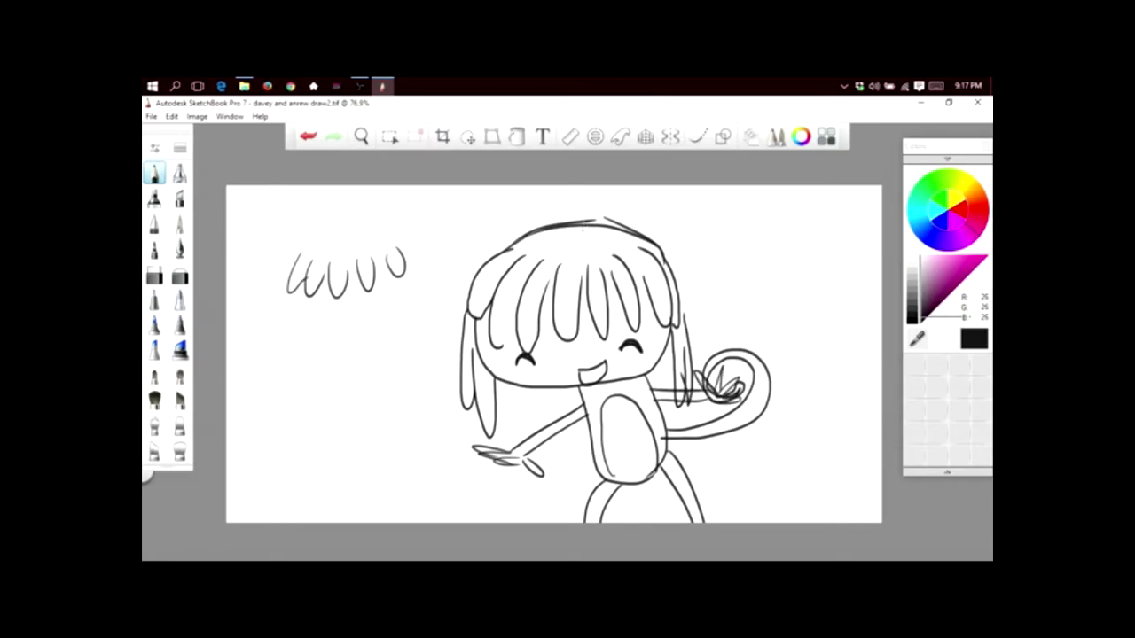
mouse_move(582, 231)
mouse_down()
mouse_move(581, 203)
mouse_move(554, 216)
mouse_move(603, 232)
mouse_up()
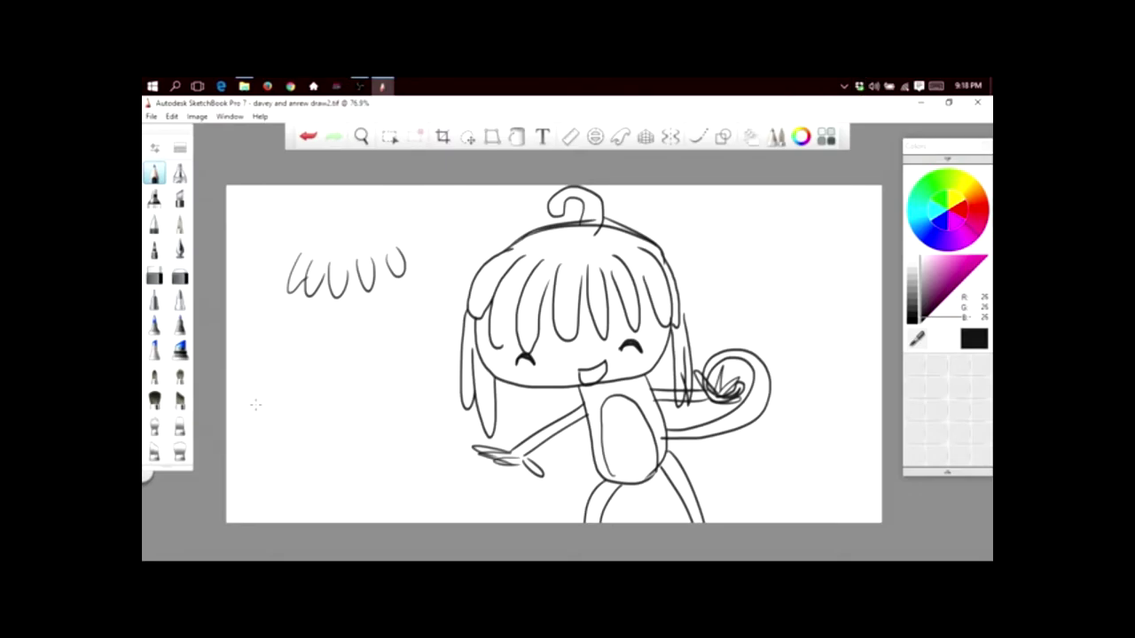
Step: Handwrite the caption "simipond" beside the monkey character's head
mouse_move(256, 404)
mouse_down()
mouse_move(250, 383)
mouse_move(273, 372)
mouse_up()
mouse_move(288, 381)
mouse_down()
mouse_move(290, 396)
mouse_move(316, 367)
mouse_move(335, 387)
mouse_up()
mouse_move(339, 369)
mouse_down()
mouse_move(367, 399)
mouse_move(357, 374)
mouse_move(381, 344)
mouse_move(436, 356)
mouse_up()
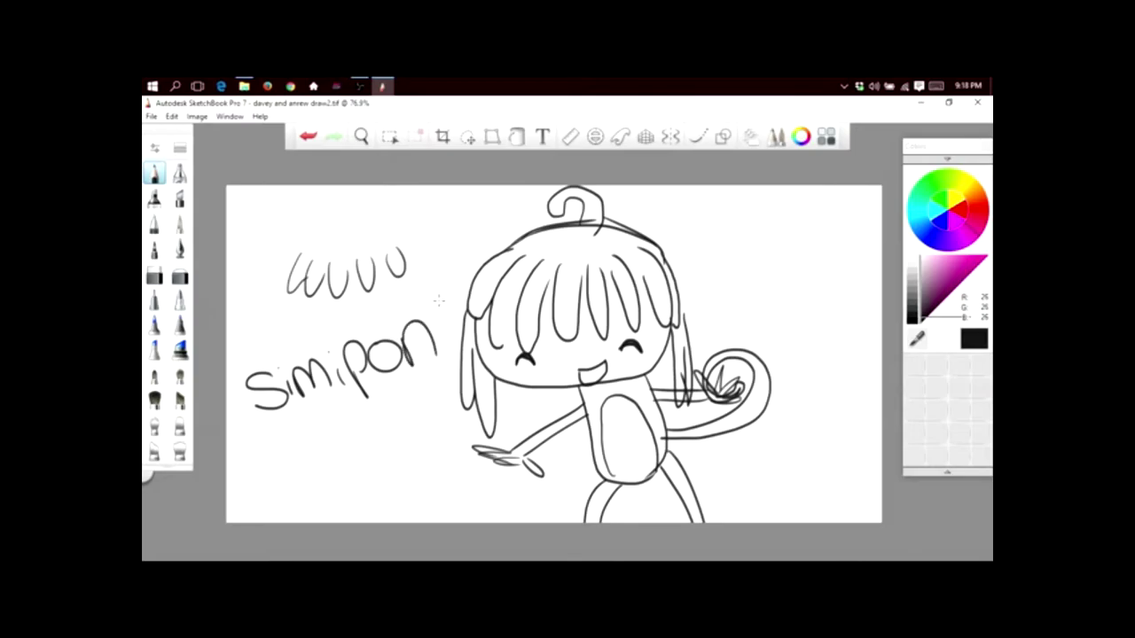
drag(438, 301, 461, 337)
Step: Erase the row of U-shaped strokes above the caption and return to the pencil
click(155, 277)
mouse_move(284, 253)
mouse_down()
mouse_move(308, 266)
mouse_move(292, 285)
mouse_move(309, 268)
mouse_move(303, 258)
mouse_up()
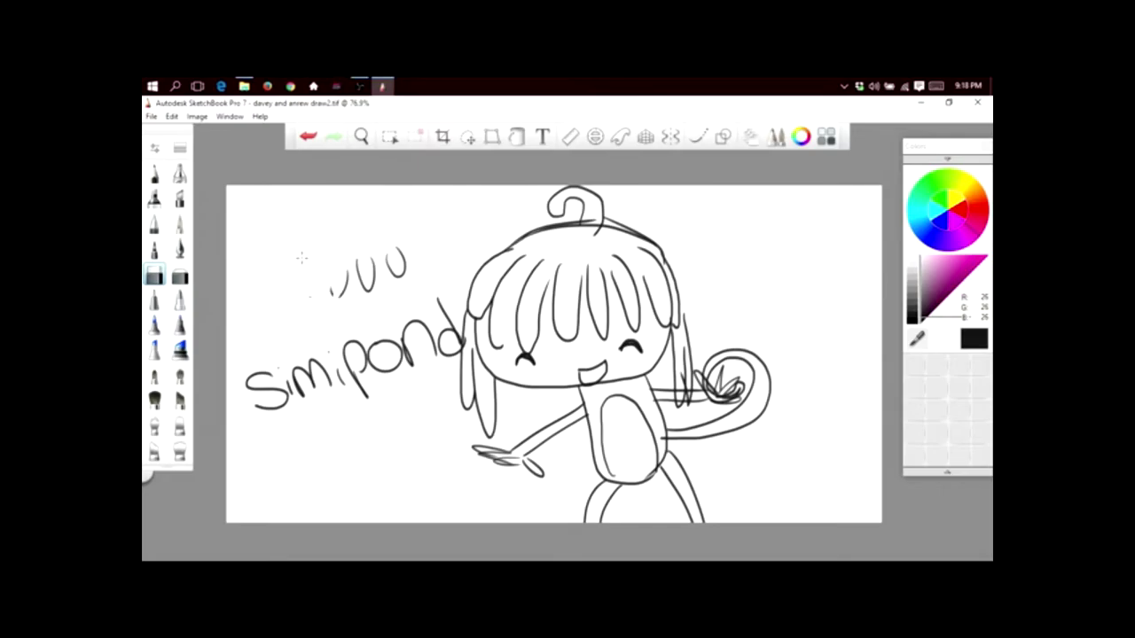
drag(339, 294, 405, 257)
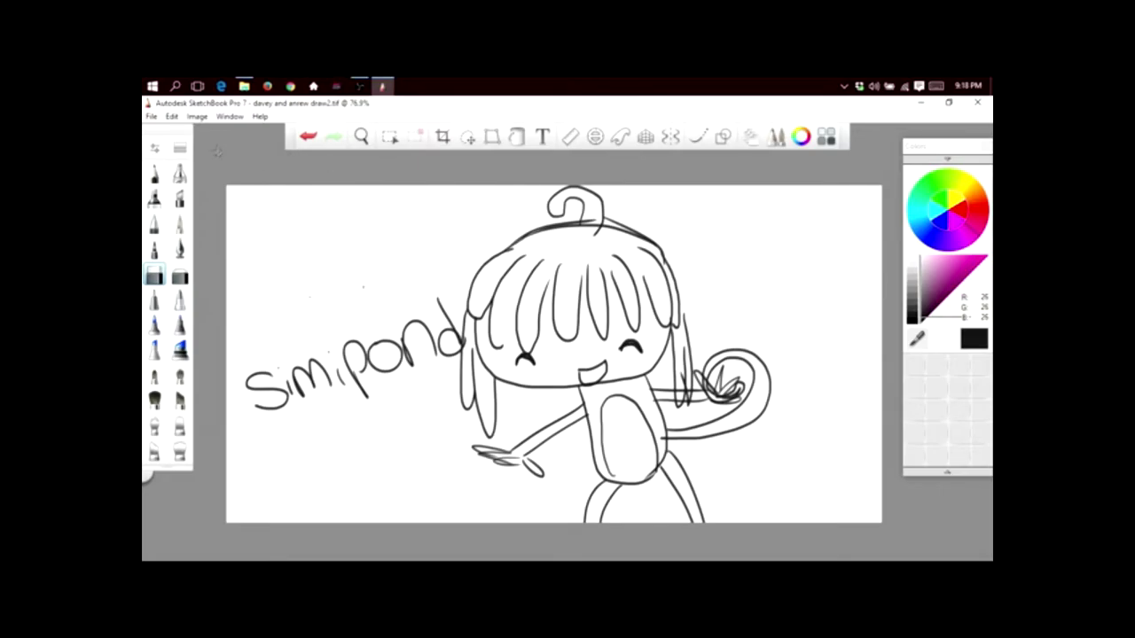
click(155, 174)
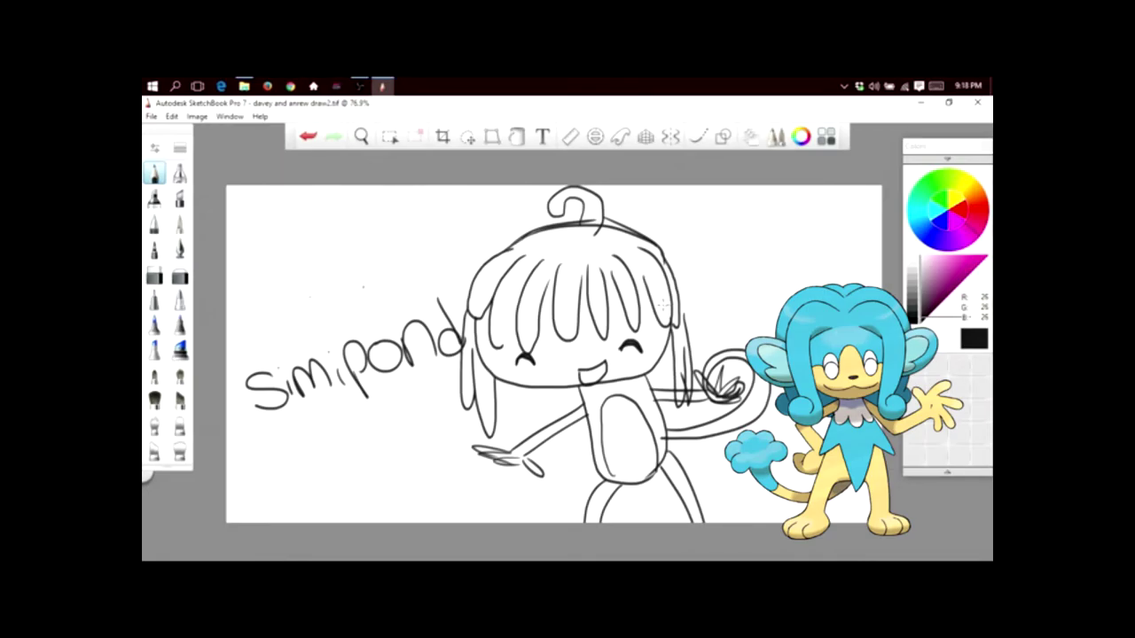
Step: Try adding a large rounded ear on each side of the head and undo both ears
drag(663, 305, 687, 308)
drag(468, 300, 504, 361)
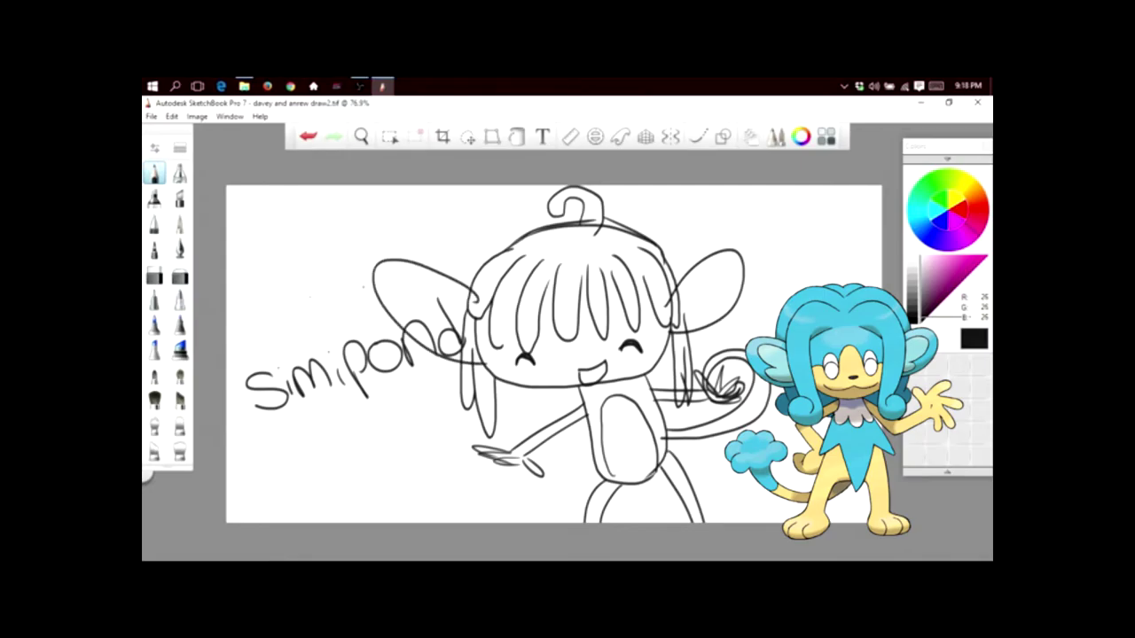
click(308, 135)
click(308, 136)
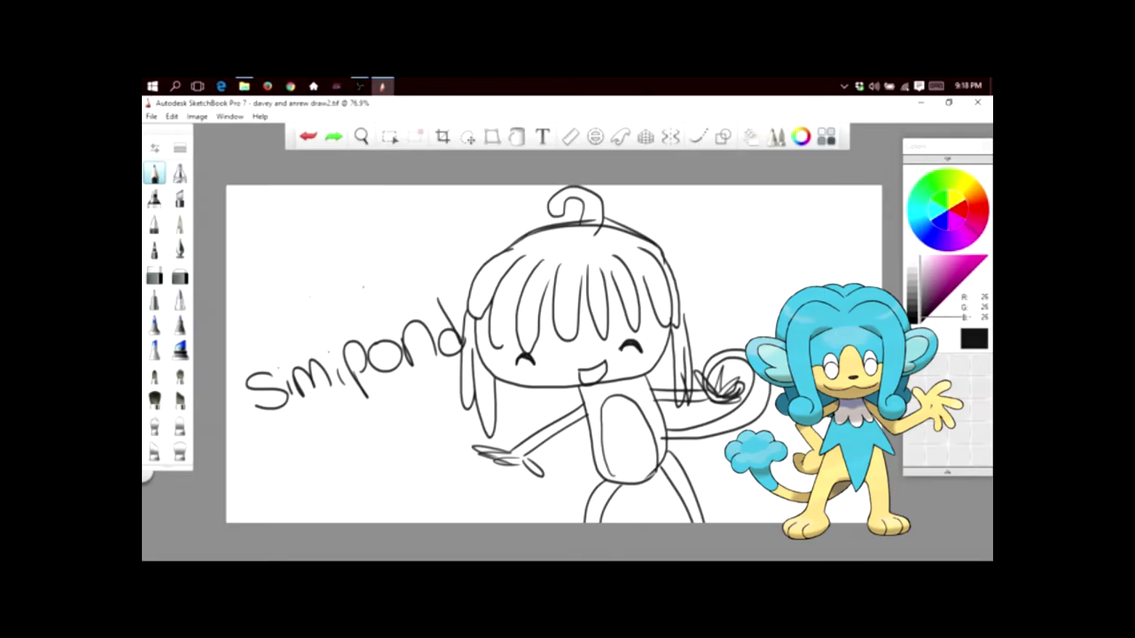
Step: Scribble a small nose beside the character's mouth, and clear the whole canvas
drag(563, 363, 577, 364)
click(152, 117)
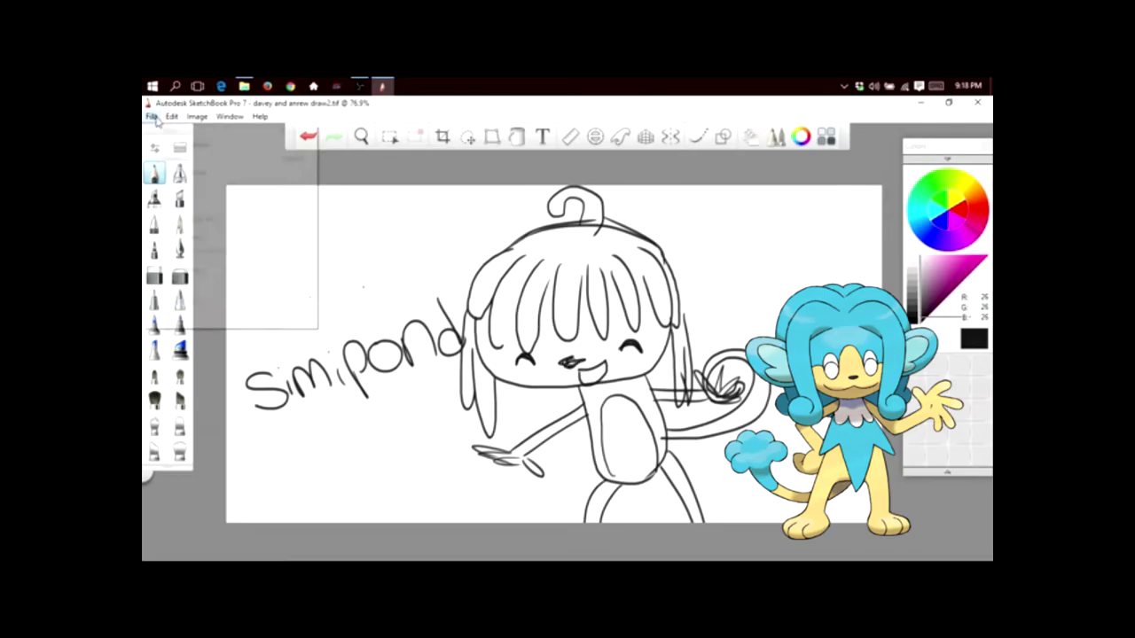
mouse_move(172, 117)
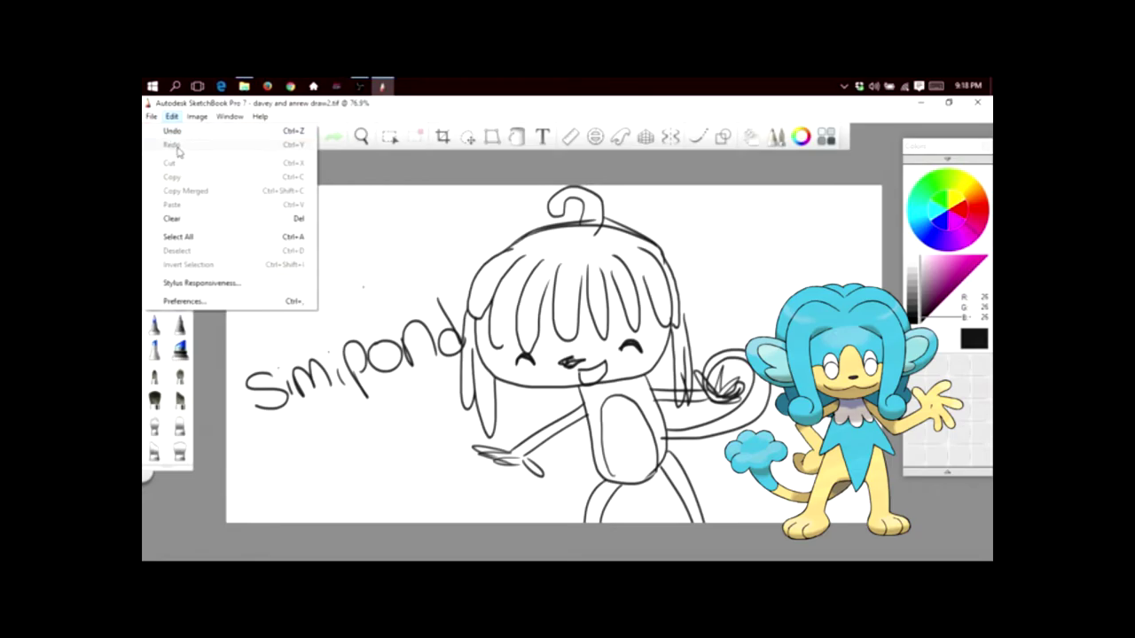
click(173, 219)
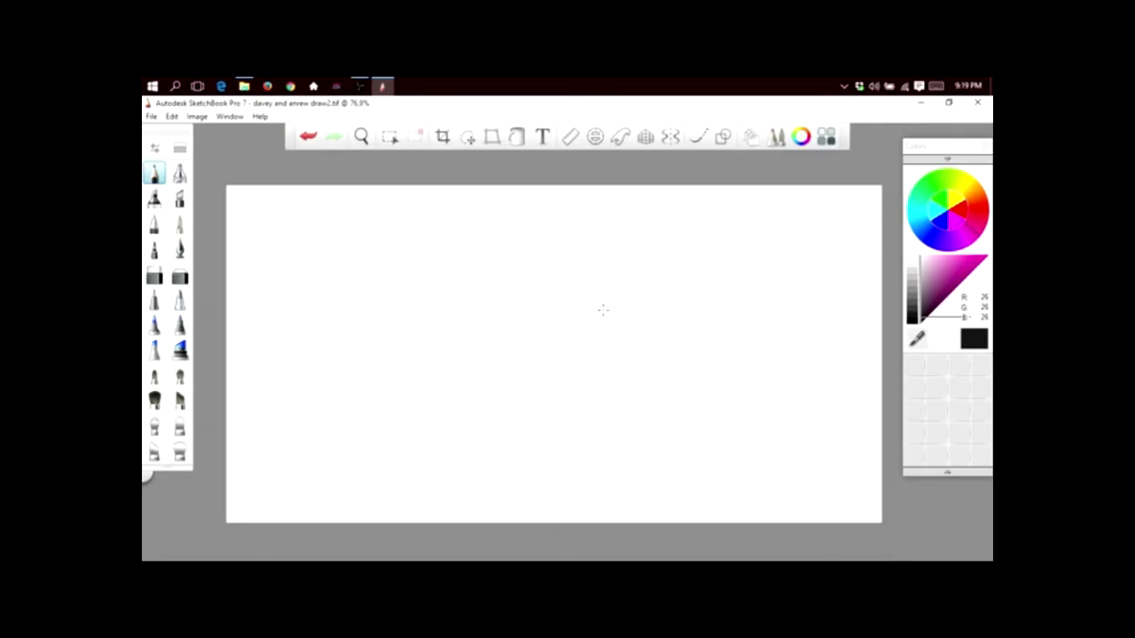
Step: Sketch a large sprawling figure with big eyes, a long arm and toed feet, and undo the whole drawing
mouse_move(654, 278)
mouse_down()
mouse_move(613, 291)
mouse_move(464, 433)
mouse_move(421, 416)
mouse_move(415, 395)
mouse_move(389, 402)
mouse_move(352, 436)
mouse_move(352, 464)
mouse_move(483, 508)
mouse_move(496, 483)
mouse_move(588, 415)
mouse_move(581, 385)
mouse_move(671, 354)
mouse_move(704, 324)
mouse_move(693, 340)
mouse_move(745, 338)
mouse_move(665, 467)
mouse_move(644, 416)
mouse_move(575, 450)
mouse_move(632, 522)
mouse_move(754, 480)
mouse_move(772, 427)
mouse_move(819, 388)
mouse_move(821, 354)
mouse_move(842, 366)
mouse_move(853, 322)
mouse_move(828, 313)
mouse_move(853, 276)
mouse_move(831, 231)
mouse_move(799, 225)
mouse_move(759, 253)
mouse_move(788, 261)
mouse_move(793, 252)
mouse_move(774, 251)
mouse_move(790, 259)
mouse_move(829, 245)
mouse_move(829, 221)
mouse_move(882, 232)
mouse_move(860, 285)
mouse_move(816, 211)
mouse_move(703, 218)
mouse_move(746, 228)
mouse_move(714, 222)
mouse_move(765, 216)
mouse_move(714, 215)
mouse_move(765, 201)
mouse_move(717, 217)
mouse_move(704, 187)
mouse_up()
mouse_move(816, 186)
mouse_down()
mouse_move(819, 220)
mouse_move(677, 237)
mouse_move(710, 266)
mouse_move(733, 245)
mouse_move(665, 267)
mouse_move(522, 255)
mouse_move(464, 271)
mouse_move(436, 301)
mouse_move(460, 332)
mouse_move(423, 355)
mouse_move(375, 370)
mouse_move(361, 326)
mouse_move(326, 351)
mouse_move(467, 210)
mouse_move(567, 191)
mouse_move(616, 215)
mouse_move(661, 210)
mouse_move(698, 226)
mouse_move(671, 241)
mouse_move(655, 270)
mouse_move(719, 289)
mouse_move(720, 301)
mouse_move(852, 297)
mouse_move(844, 224)
mouse_up()
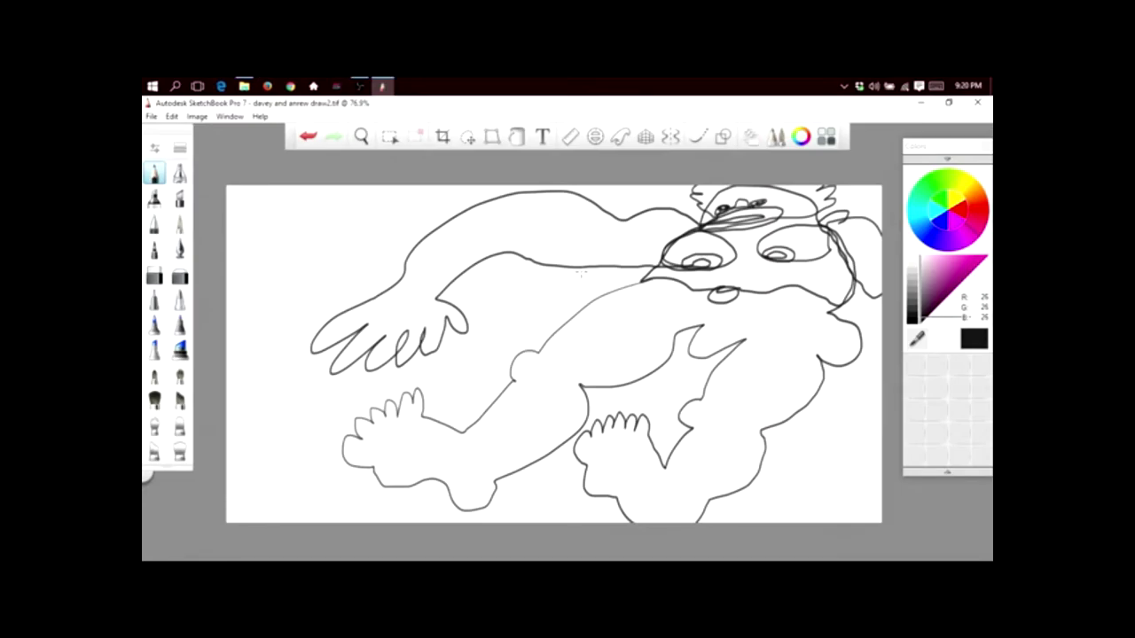
click(307, 140)
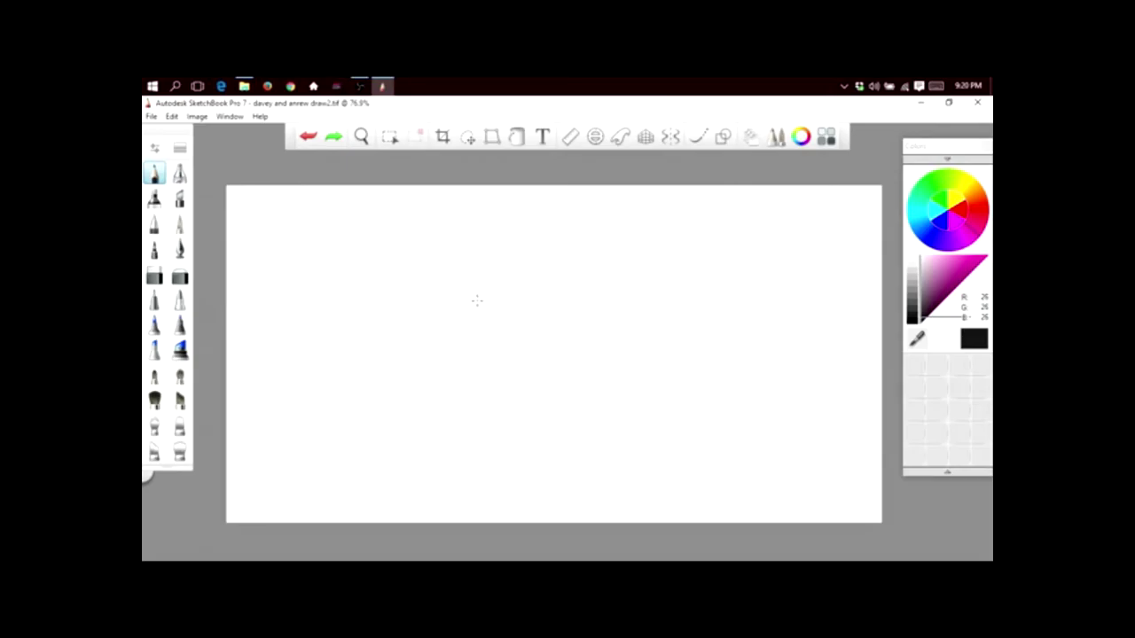
Step: Sketch a round-bodied figure with outstretched arms and undo it, and do the same with a long-limbed crawling figure
mouse_move(483, 301)
mouse_down()
mouse_move(531, 289)
mouse_move(505, 277)
mouse_move(474, 303)
mouse_move(482, 322)
mouse_move(379, 341)
mouse_move(345, 372)
mouse_move(377, 381)
mouse_move(447, 342)
mouse_move(429, 430)
mouse_move(476, 443)
mouse_move(559, 406)
mouse_move(564, 348)
mouse_move(550, 328)
mouse_move(614, 350)
mouse_move(658, 328)
mouse_move(523, 319)
mouse_move(532, 293)
mouse_move(557, 356)
mouse_move(548, 396)
mouse_move(557, 478)
mouse_move(490, 437)
mouse_move(436, 499)
mouse_move(414, 448)
mouse_move(465, 375)
mouse_move(473, 369)
mouse_move(474, 390)
mouse_move(512, 370)
mouse_move(533, 376)
mouse_move(536, 357)
mouse_move(543, 374)
mouse_move(575, 353)
mouse_up()
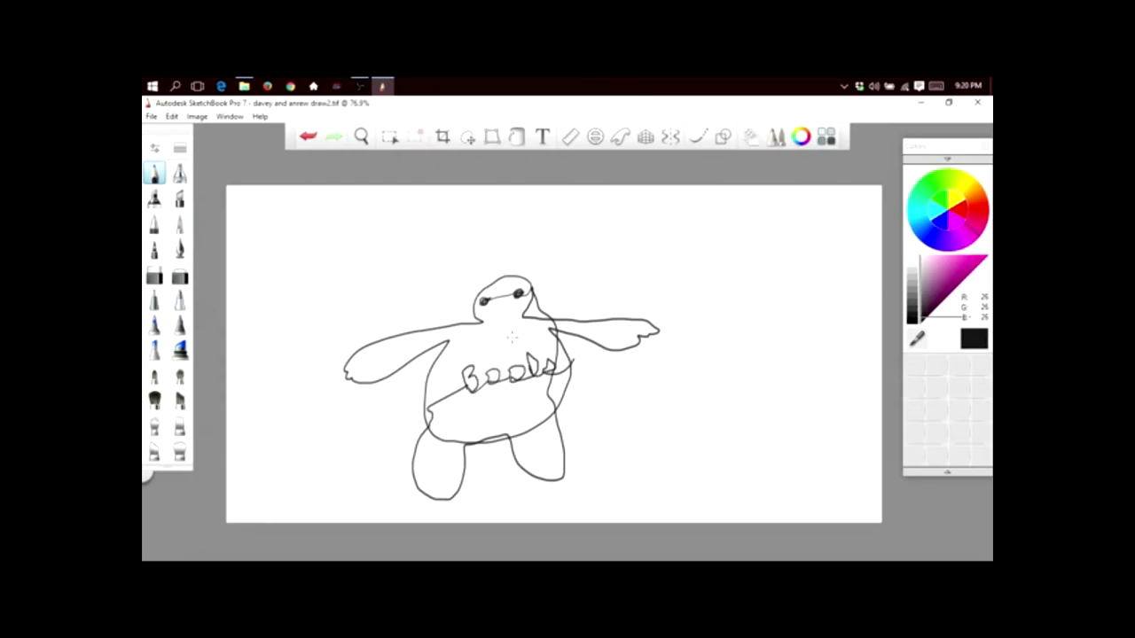
click(308, 135)
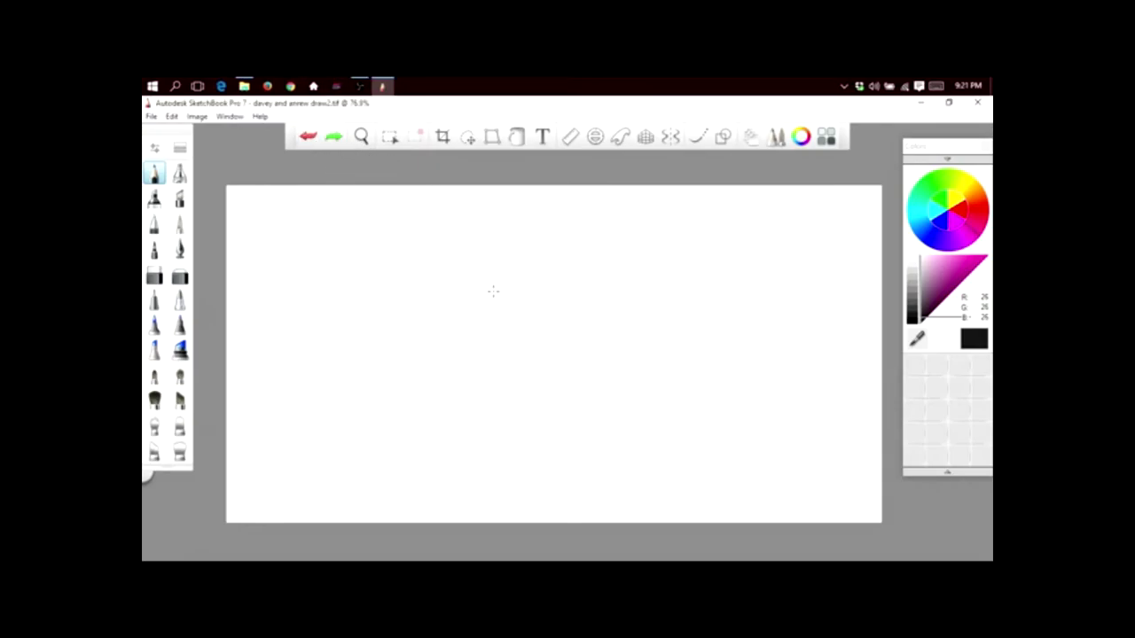
mouse_move(429, 347)
mouse_down()
mouse_move(468, 360)
mouse_move(440, 371)
mouse_move(428, 348)
mouse_move(412, 357)
mouse_move(440, 302)
mouse_move(467, 286)
mouse_move(524, 297)
mouse_move(561, 348)
mouse_move(549, 356)
mouse_move(486, 310)
mouse_move(452, 329)
mouse_move(508, 322)
mouse_move(472, 348)
mouse_move(479, 331)
mouse_move(507, 337)
mouse_move(620, 301)
mouse_move(653, 313)
mouse_move(681, 348)
mouse_move(718, 353)
mouse_move(684, 373)
mouse_move(644, 345)
mouse_move(589, 331)
mouse_move(410, 375)
mouse_move(338, 359)
mouse_move(351, 380)
mouse_move(316, 370)
mouse_move(324, 348)
mouse_move(367, 332)
mouse_move(431, 349)
mouse_move(389, 301)
mouse_move(429, 348)
mouse_up()
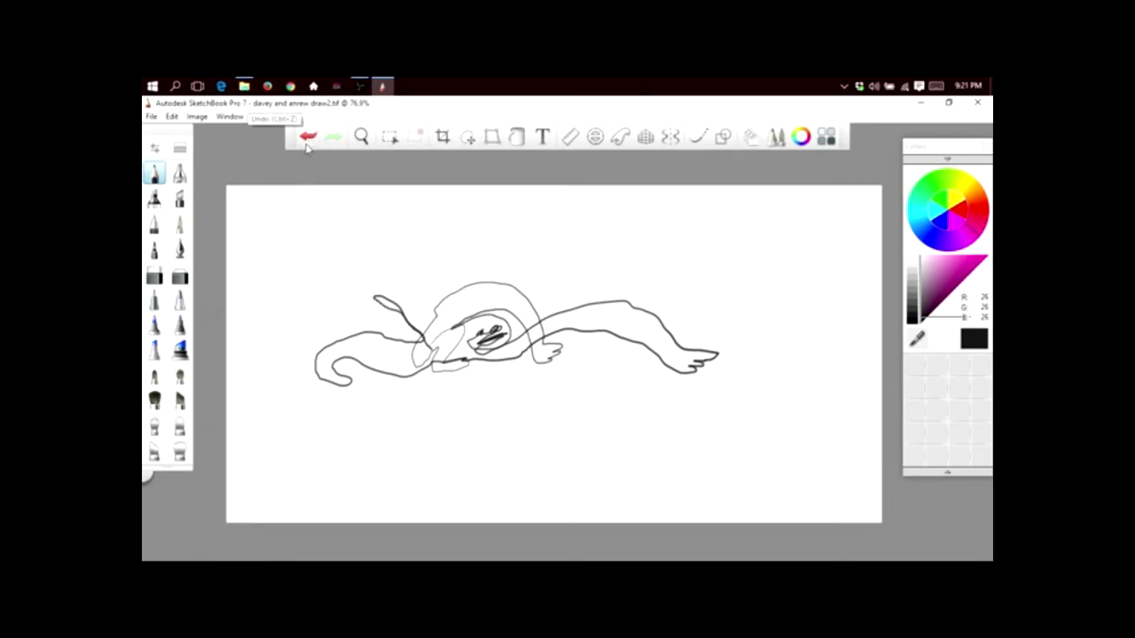
click(308, 144)
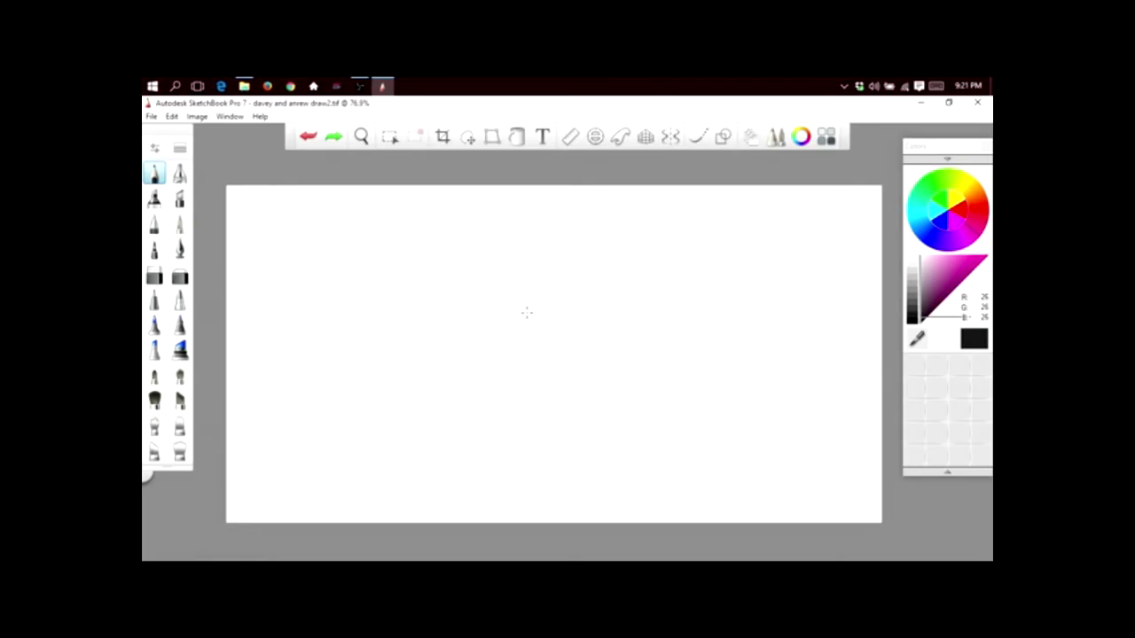
Step: Sketch an insect's finned tail and pairs of angular wings on both sides near the canvas center
mouse_move(577, 314)
mouse_down()
mouse_move(653, 281)
mouse_move(630, 302)
mouse_move(679, 296)
mouse_up()
mouse_move(610, 289)
mouse_down()
mouse_move(642, 282)
mouse_move(637, 309)
mouse_move(661, 315)
mouse_move(578, 307)
mouse_move(613, 307)
mouse_move(642, 285)
mouse_up()
mouse_move(607, 319)
mouse_down()
mouse_move(593, 328)
mouse_move(635, 327)
mouse_move(674, 359)
mouse_move(618, 383)
mouse_move(601, 361)
mouse_move(562, 404)
mouse_move(638, 408)
mouse_move(625, 381)
mouse_up()
mouse_move(626, 378)
mouse_down()
mouse_move(587, 371)
mouse_move(601, 343)
mouse_move(635, 353)
mouse_move(624, 367)
mouse_move(581, 365)
mouse_move(603, 396)
mouse_up()
drag(580, 398, 557, 367)
mouse_move(527, 328)
mouse_down()
mouse_move(473, 291)
mouse_move(476, 319)
mouse_move(432, 322)
mouse_move(450, 358)
mouse_move(486, 329)
mouse_up()
drag(457, 344, 493, 337)
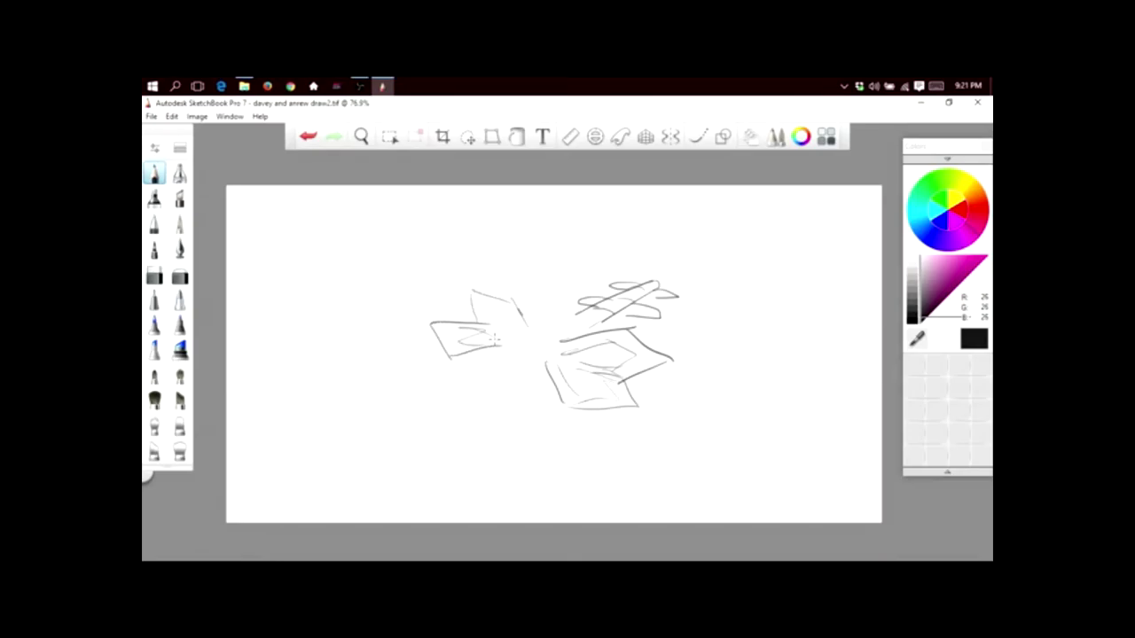
Step: Draw the insect's segmented body and a head with two round eyes, and add strokes over the smaller wings
drag(573, 312, 527, 340)
drag(472, 373, 474, 376)
mouse_move(511, 383)
mouse_down()
mouse_move(508, 392)
mouse_move(530, 386)
mouse_move(466, 381)
mouse_move(500, 402)
mouse_move(504, 384)
mouse_move(541, 376)
mouse_move(544, 412)
mouse_up()
drag(472, 367, 586, 325)
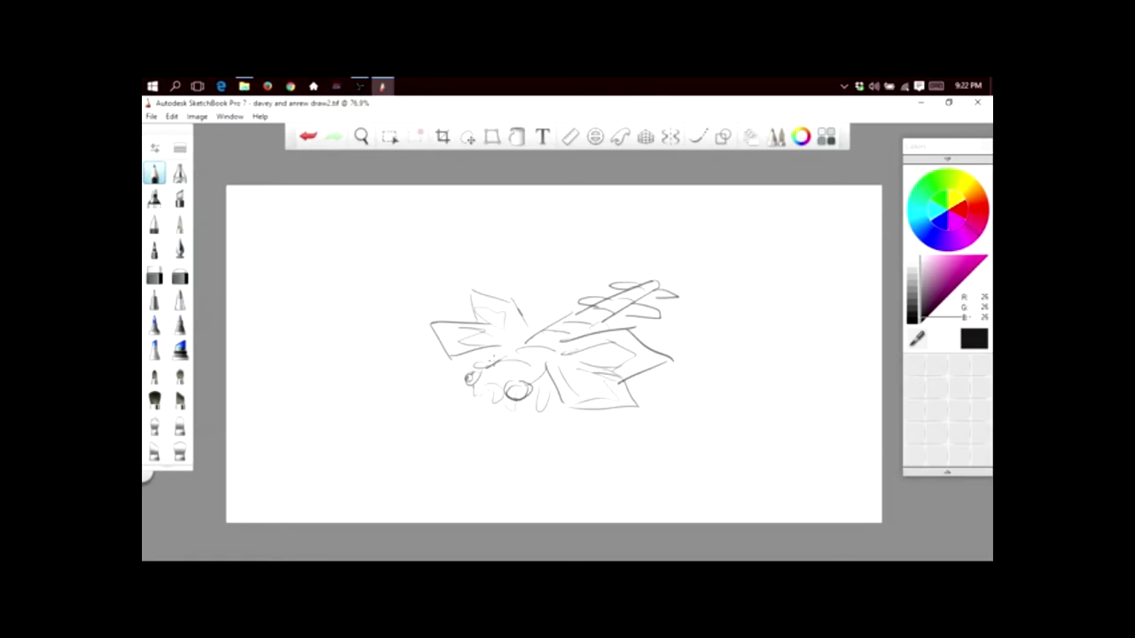
mouse_move(490, 360)
mouse_down()
mouse_move(438, 318)
mouse_move(486, 353)
mouse_up()
mouse_move(518, 315)
mouse_down()
mouse_move(509, 371)
mouse_move(521, 362)
mouse_up()
Step: Try handwriting a name caption below the insect and undo its letters
mouse_move(381, 424)
mouse_down()
mouse_move(413, 421)
mouse_move(417, 448)
mouse_move(474, 463)
mouse_move(509, 445)
mouse_move(522, 461)
mouse_move(559, 464)
mouse_move(614, 454)
mouse_up()
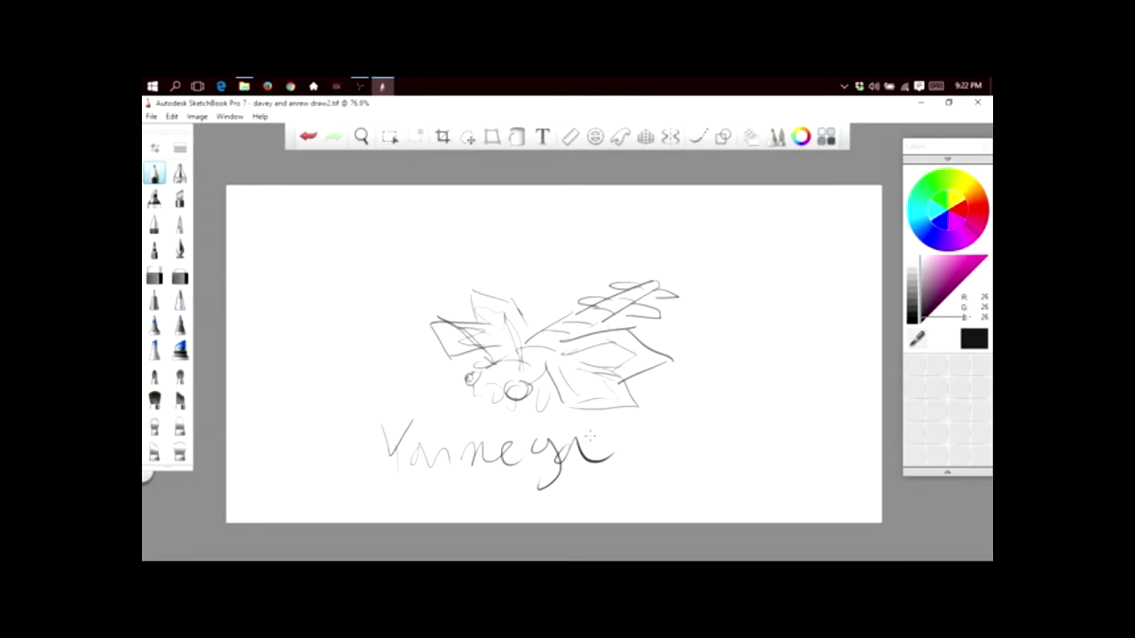
click(308, 137)
click(307, 138)
click(308, 138)
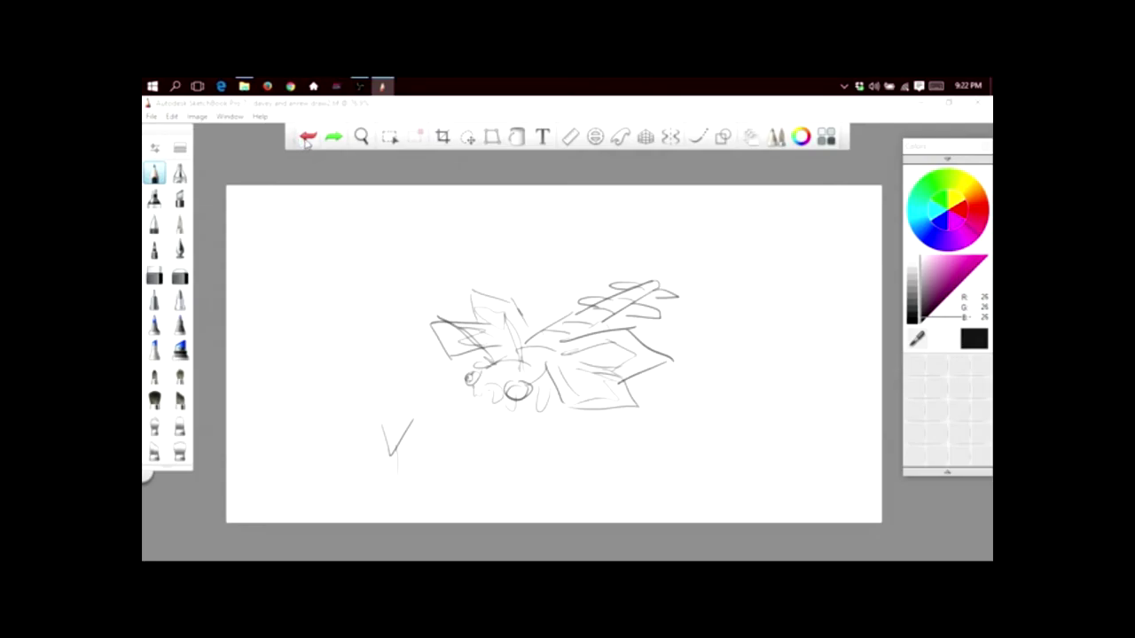
click(307, 137)
Step: Handwrite the caption "Yanmegle" above the insect, in the empty area beside its wings
drag(275, 239, 308, 286)
drag(311, 264, 328, 272)
mouse_move(337, 257)
mouse_down()
mouse_move(338, 275)
mouse_move(351, 268)
mouse_up()
drag(360, 266, 387, 262)
drag(392, 252, 418, 238)
mouse_move(420, 238)
mouse_down()
mouse_move(431, 266)
mouse_move(421, 275)
mouse_up()
mouse_move(431, 228)
mouse_down()
mouse_move(436, 255)
mouse_move(462, 250)
mouse_up()
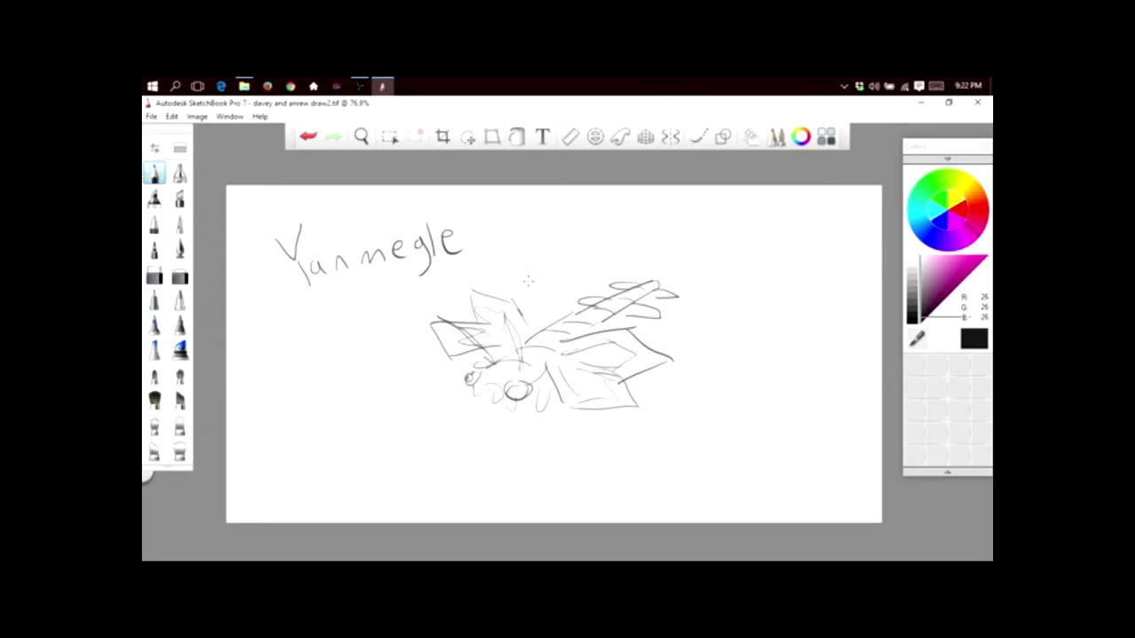
Step: Add a row of pointed spikes along the insect's back and curved markings across its wing tips
mouse_move(534, 351)
mouse_down()
mouse_move(574, 308)
mouse_move(613, 296)
mouse_up()
drag(644, 341, 596, 408)
mouse_move(472, 294)
mouse_down()
mouse_move(481, 307)
mouse_move(492, 300)
mouse_up()
drag(478, 325, 457, 353)
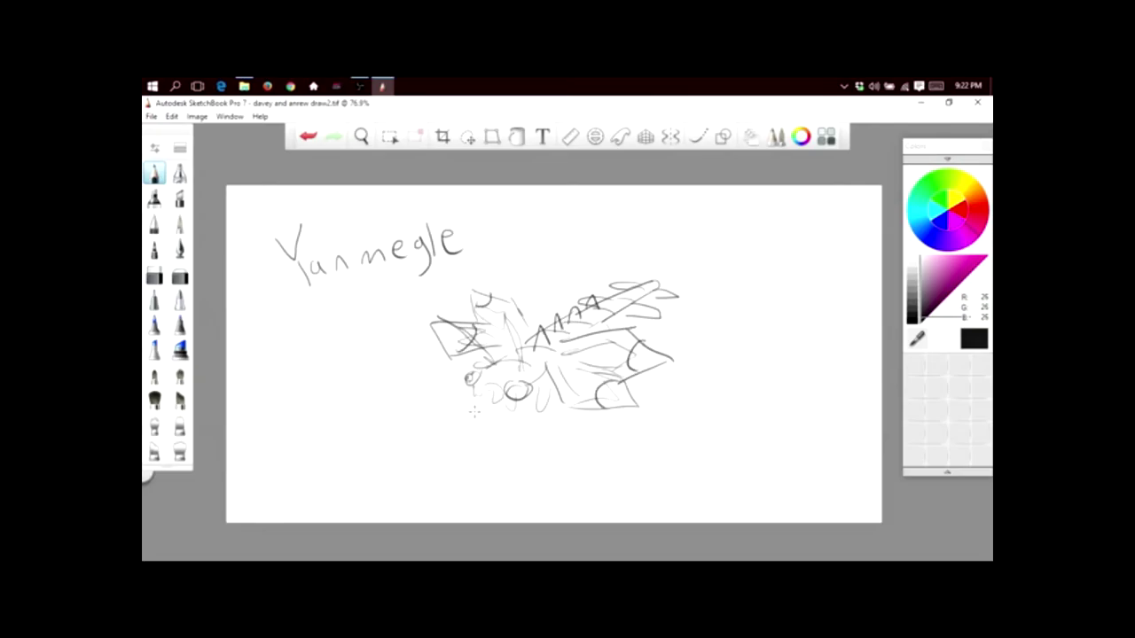
Step: Draw thin legs below the insect's head and handwrite the two-line caption "Emertile DysFunction" beneath it
drag(475, 411, 451, 465)
drag(483, 436, 485, 417)
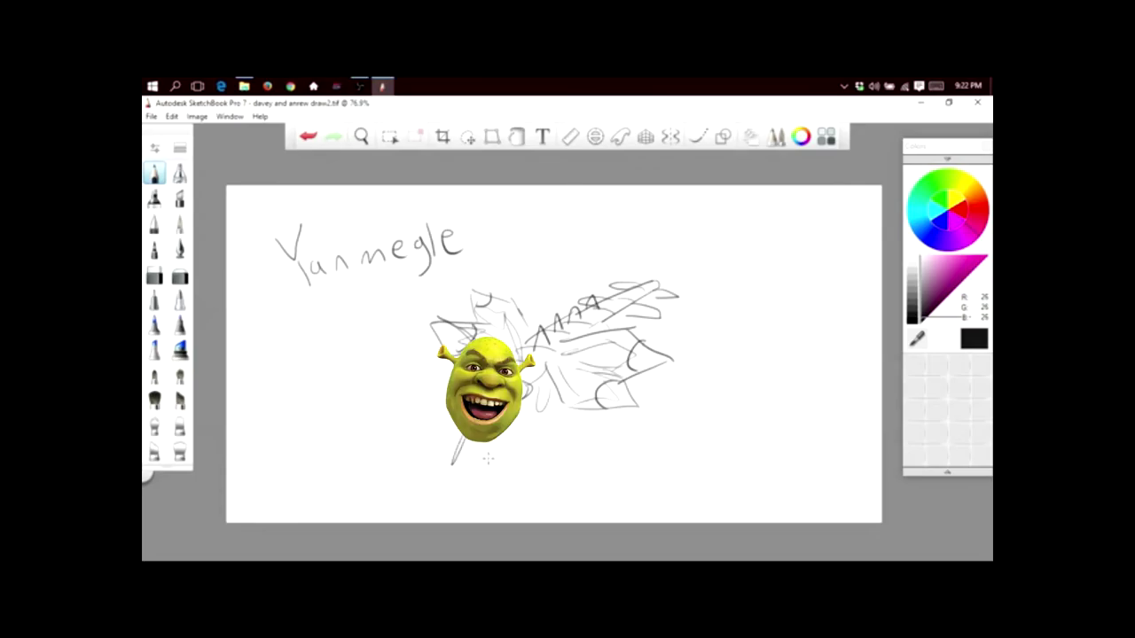
mouse_move(488, 443)
mouse_down()
mouse_move(502, 454)
mouse_move(559, 423)
mouse_move(604, 435)
mouse_up()
mouse_move(524, 472)
mouse_down()
mouse_move(539, 491)
mouse_move(681, 437)
mouse_up()
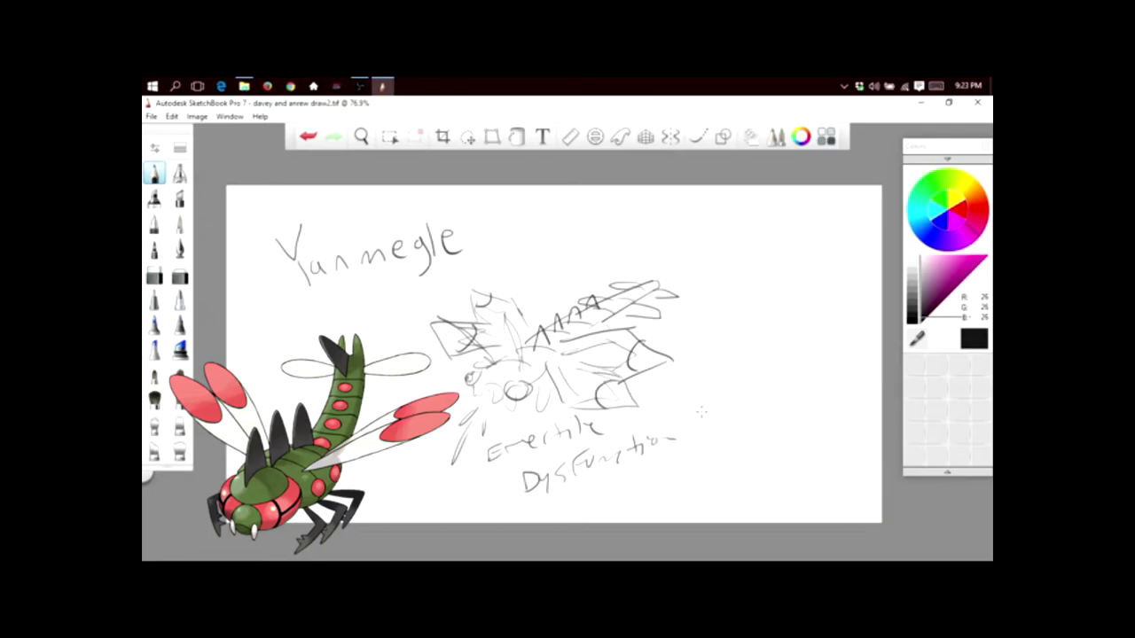
Step: Draw a starfish-like character with a pointed head, small face, raised arm and stubby legs with drips beside the insect
mouse_move(752, 338)
mouse_down()
mouse_move(745, 390)
mouse_move(750, 342)
mouse_move(798, 353)
mouse_move(836, 393)
mouse_move(807, 380)
mouse_move(715, 437)
mouse_up()
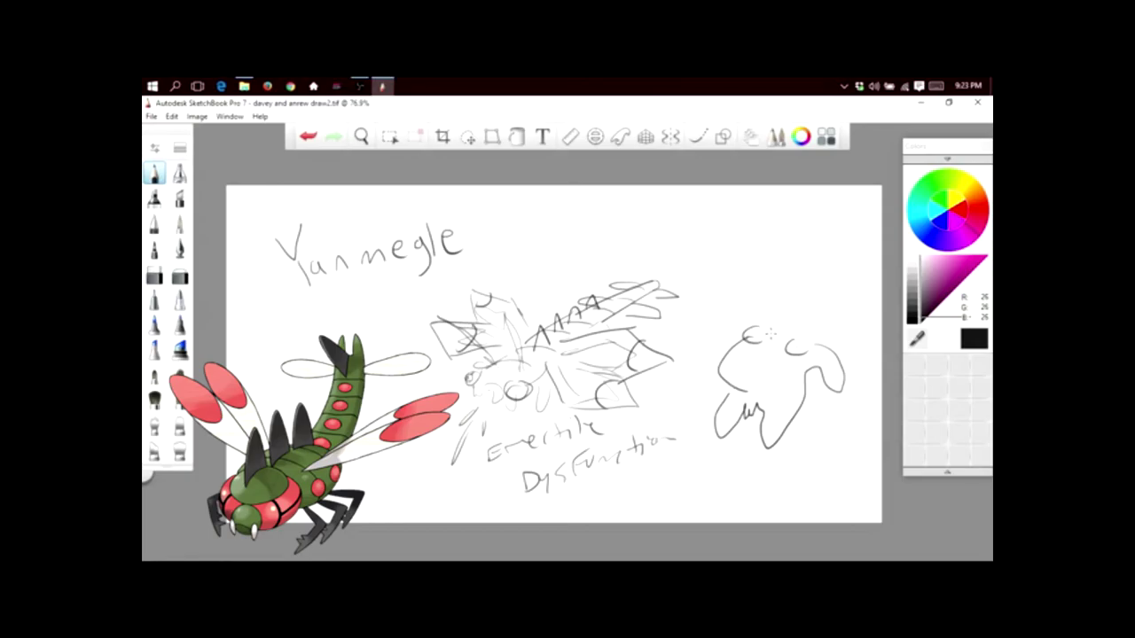
drag(769, 330, 838, 254)
mouse_move(838, 254)
mouse_down()
mouse_move(842, 302)
mouse_move(825, 337)
mouse_up()
drag(784, 299, 820, 319)
mouse_move(786, 330)
mouse_down()
mouse_move(818, 326)
mouse_move(752, 300)
mouse_move(747, 270)
mouse_move(750, 292)
mouse_up()
click(820, 293)
mouse_move(738, 289)
mouse_down()
mouse_move(727, 293)
mouse_move(740, 344)
mouse_move(759, 367)
mouse_up()
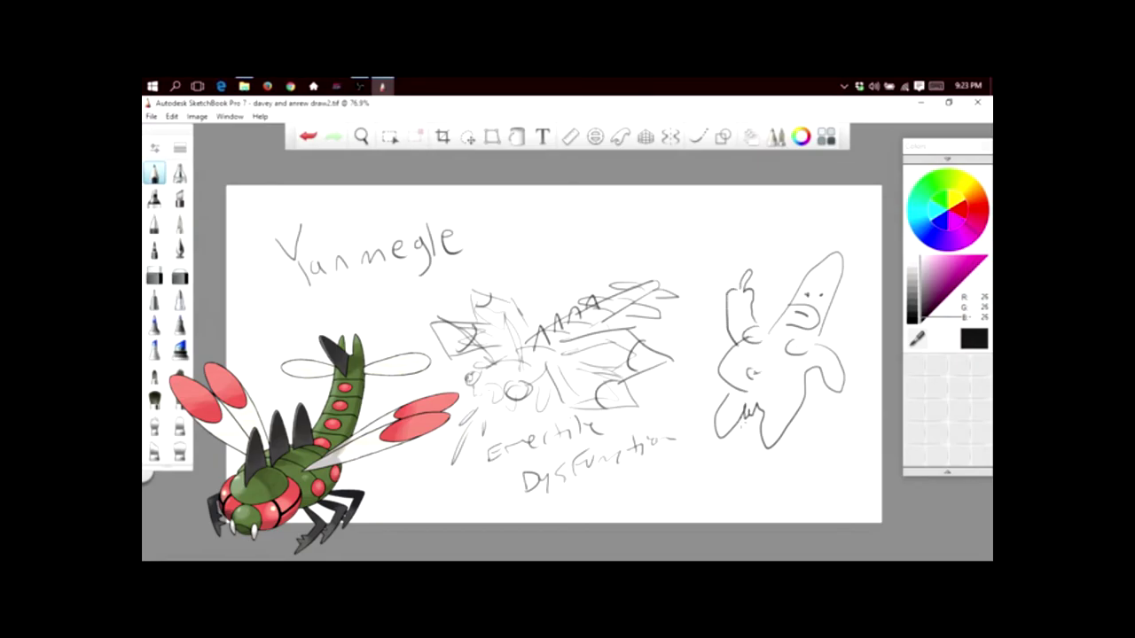
drag(746, 429, 745, 456)
Step: Clear the whole canvas and set the drawing color to pure black, RGB 0, 0, 0
click(171, 116)
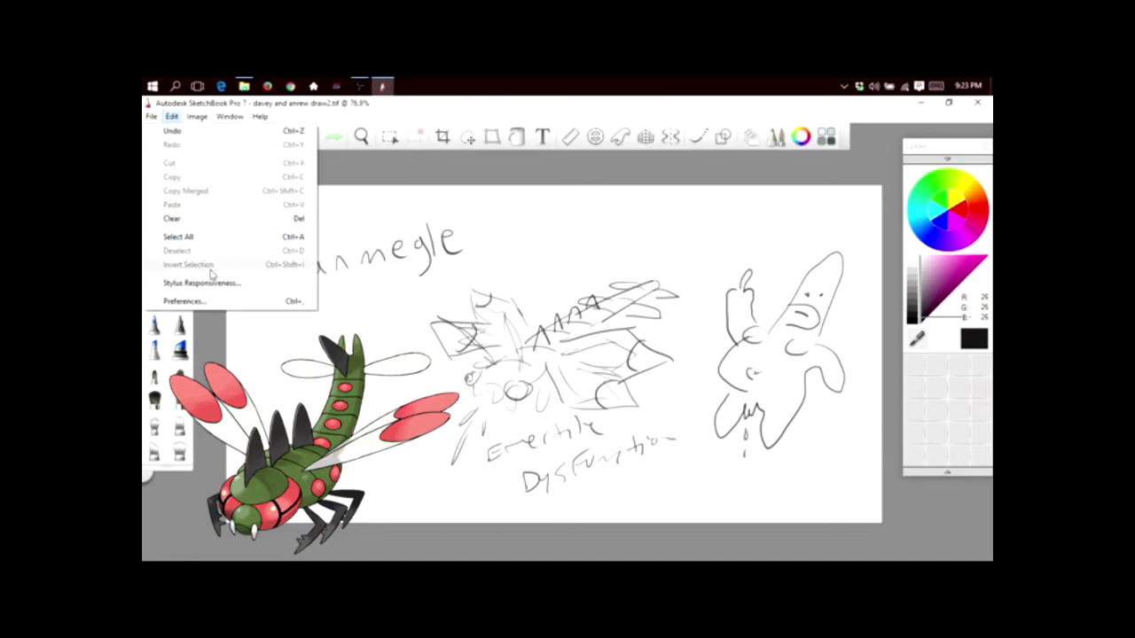
click(210, 219)
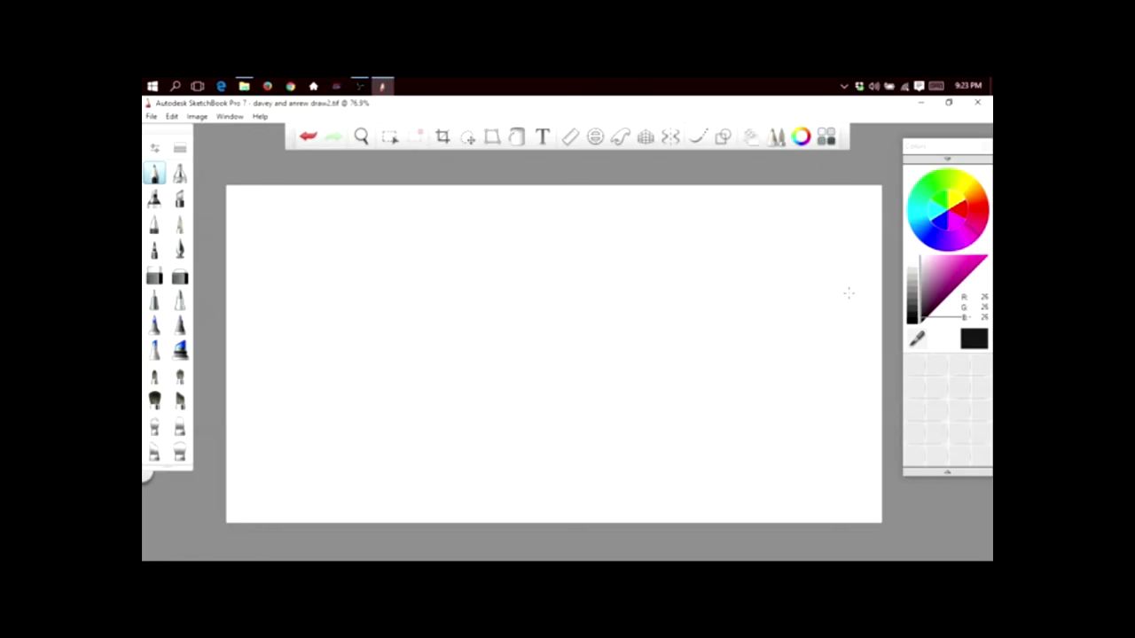
click(916, 316)
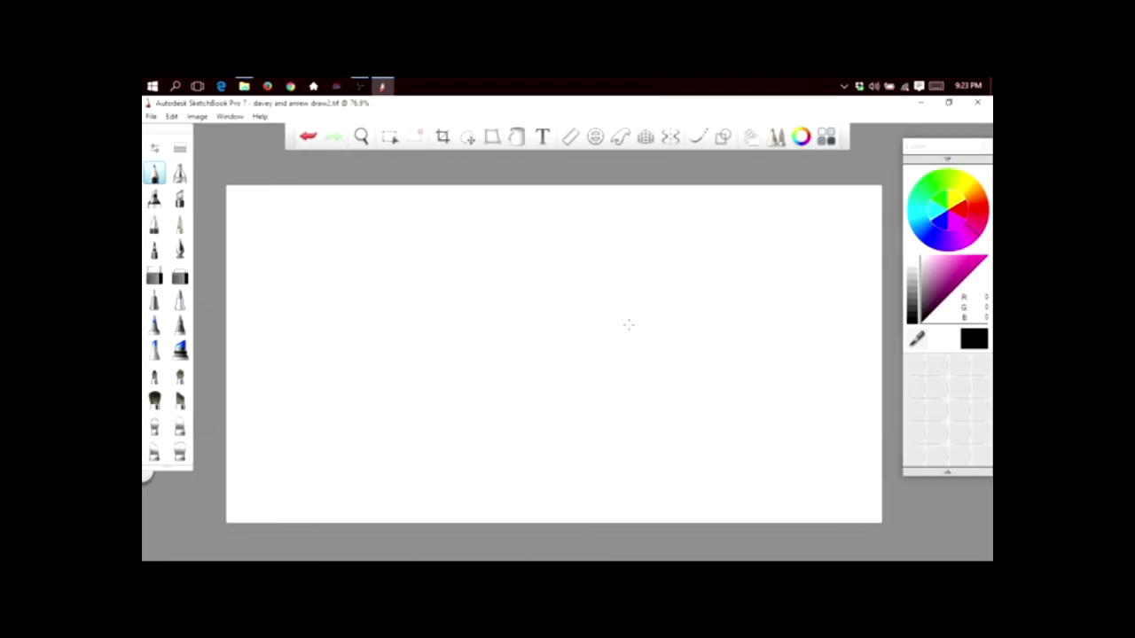
Step: Draw a slanted rounded head with a vertical bar and two pairs of crossbars, plus two half-closed eyes below
mouse_move(530, 260)
mouse_down()
mouse_move(481, 365)
mouse_move(504, 389)
mouse_move(596, 390)
mouse_move(639, 361)
mouse_move(665, 275)
mouse_move(610, 252)
mouse_move(544, 251)
mouse_move(520, 263)
mouse_move(548, 330)
mouse_move(540, 359)
mouse_move(560, 354)
mouse_move(597, 266)
mouse_move(584, 269)
mouse_move(592, 289)
mouse_up()
mouse_move(652, 285)
mouse_down()
mouse_move(536, 273)
mouse_move(571, 283)
mouse_move(553, 315)
mouse_move(559, 324)
mouse_move(582, 315)
mouse_move(631, 325)
mouse_move(571, 327)
mouse_up()
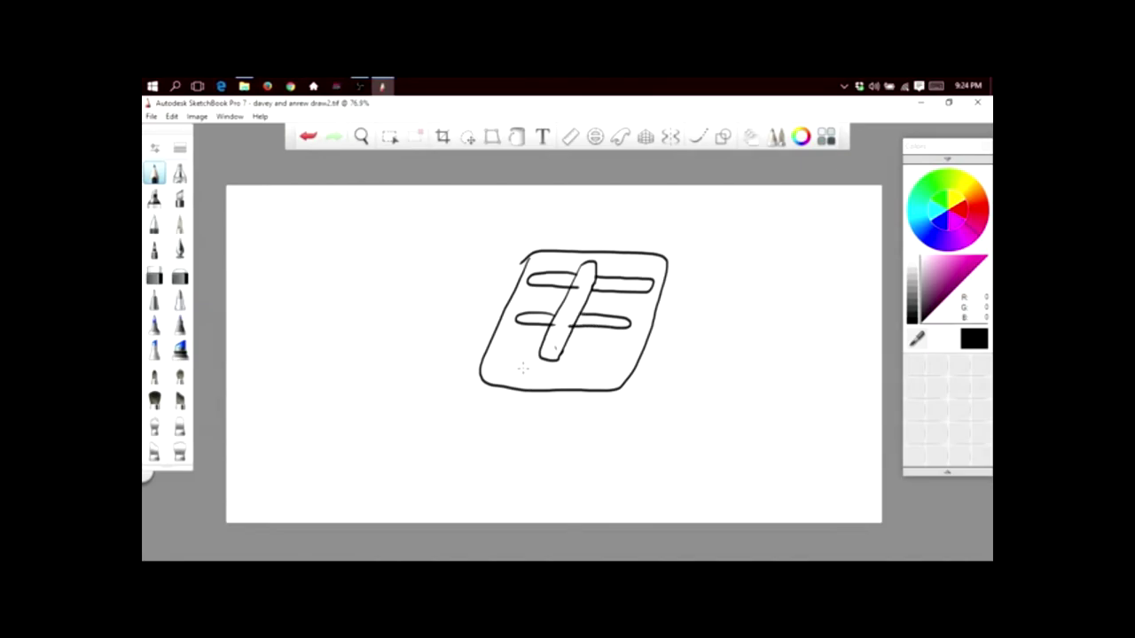
mouse_move(509, 365)
mouse_down()
mouse_move(517, 359)
mouse_move(537, 381)
mouse_move(505, 376)
mouse_move(507, 365)
mouse_move(541, 373)
mouse_move(525, 378)
mouse_move(587, 371)
mouse_move(564, 380)
mouse_move(587, 369)
mouse_move(578, 376)
mouse_up()
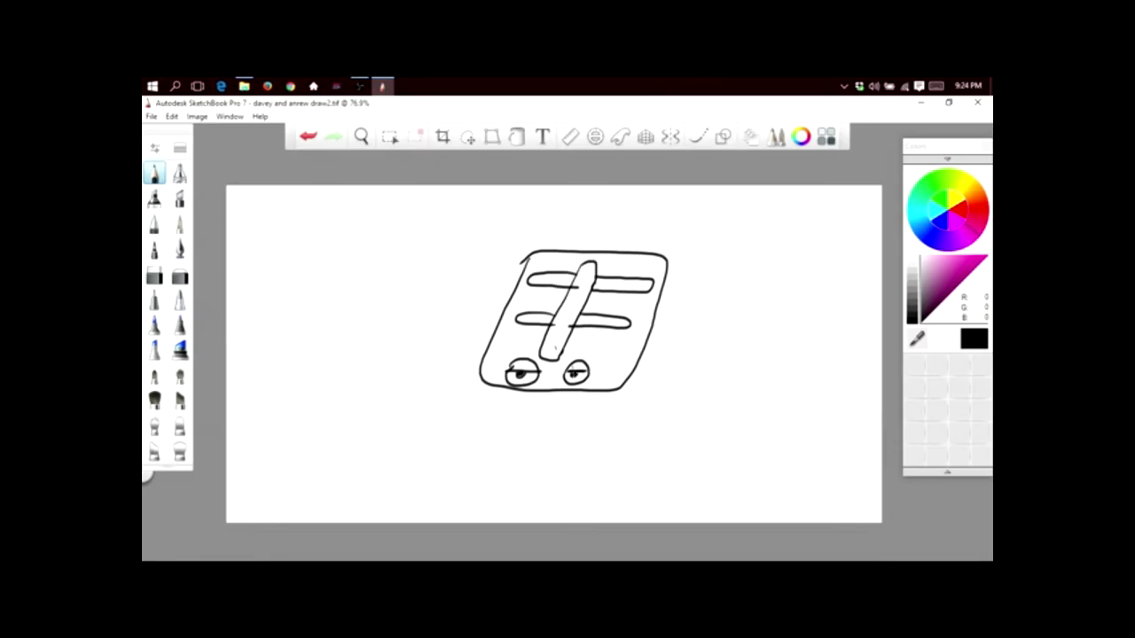
Step: Draw a jagged-toothed mouth, lower jaw and long body tapering to a pointed tail, with jagged stripes along the back
mouse_move(479, 404)
mouse_down()
mouse_move(499, 380)
mouse_move(508, 402)
mouse_move(545, 387)
mouse_move(555, 398)
mouse_move(608, 403)
mouse_up()
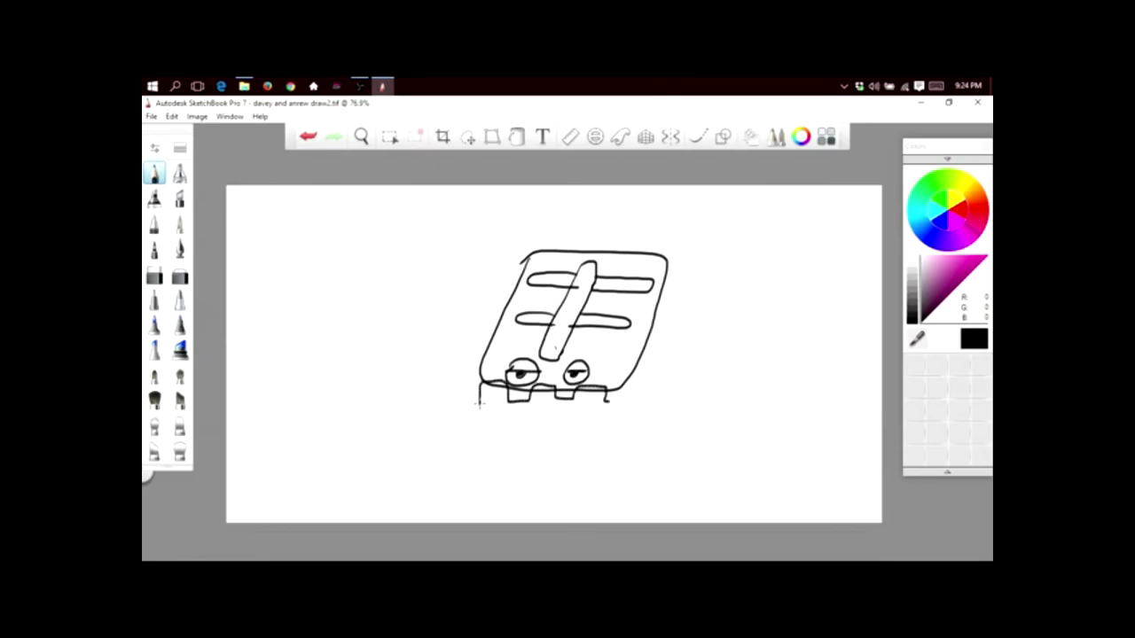
mouse_move(479, 404)
mouse_down()
mouse_move(498, 433)
mouse_move(645, 451)
mouse_up()
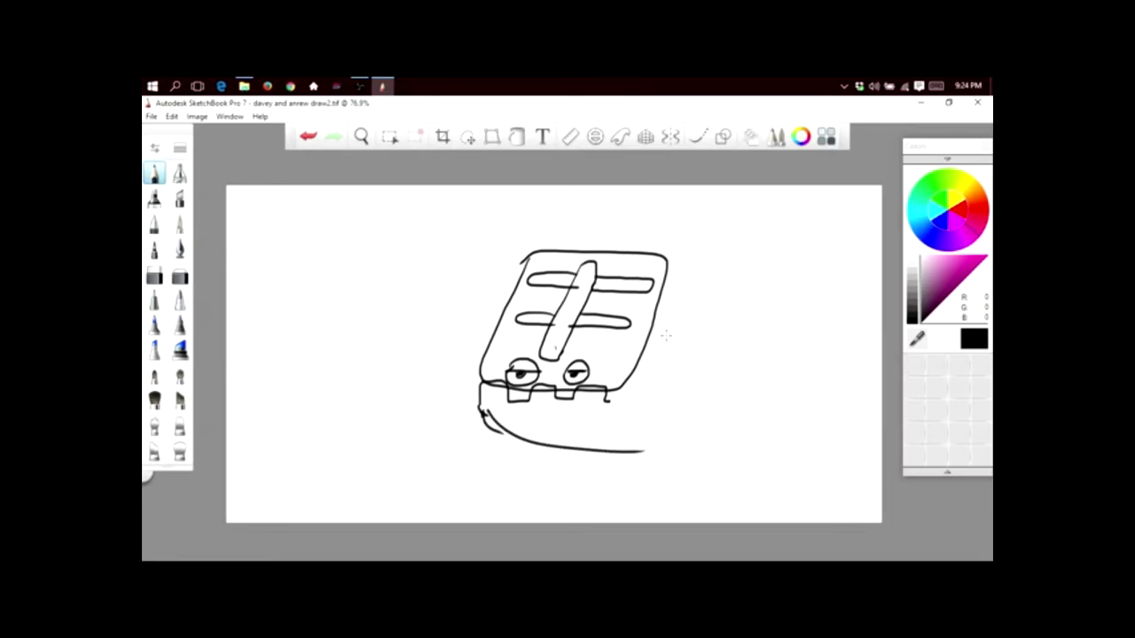
mouse_move(656, 315)
mouse_down()
mouse_move(735, 353)
mouse_move(779, 404)
mouse_move(843, 435)
mouse_up()
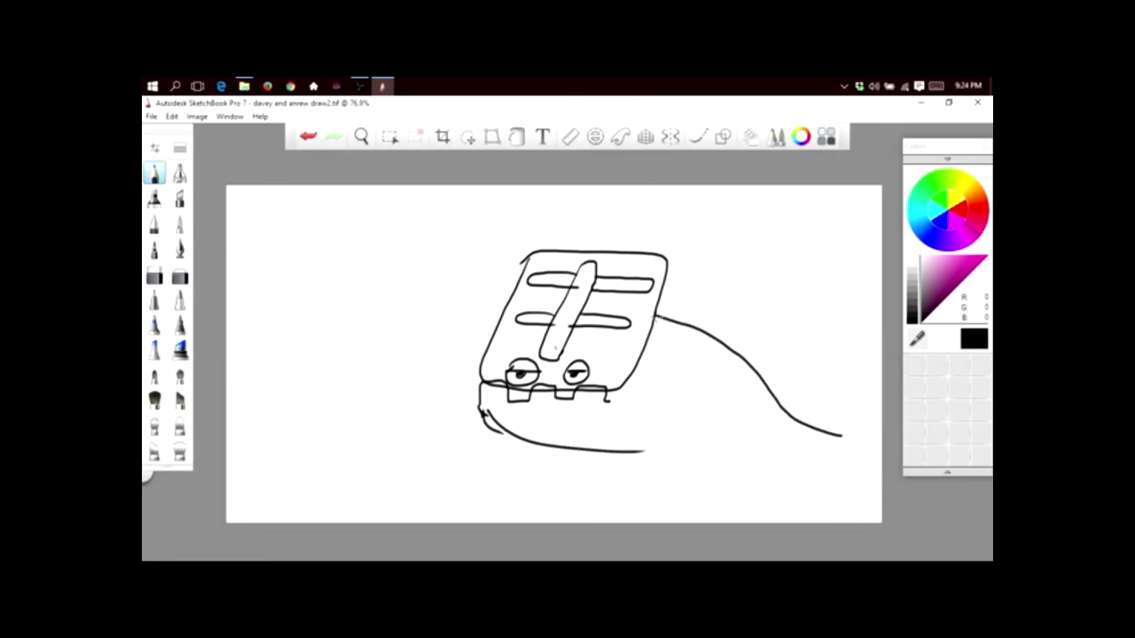
mouse_move(704, 448)
mouse_down()
mouse_move(810, 451)
mouse_move(846, 434)
mouse_up()
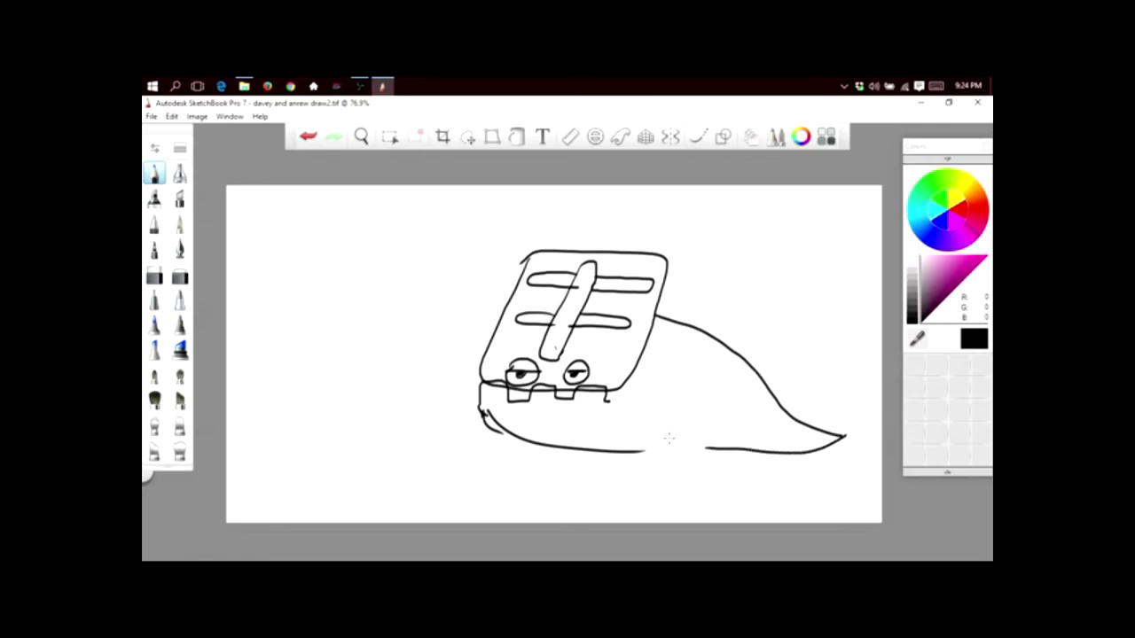
mouse_move(654, 328)
mouse_down()
mouse_move(675, 410)
mouse_move(712, 348)
mouse_move(733, 376)
mouse_move(737, 413)
mouse_move(752, 386)
mouse_move(793, 417)
mouse_up()
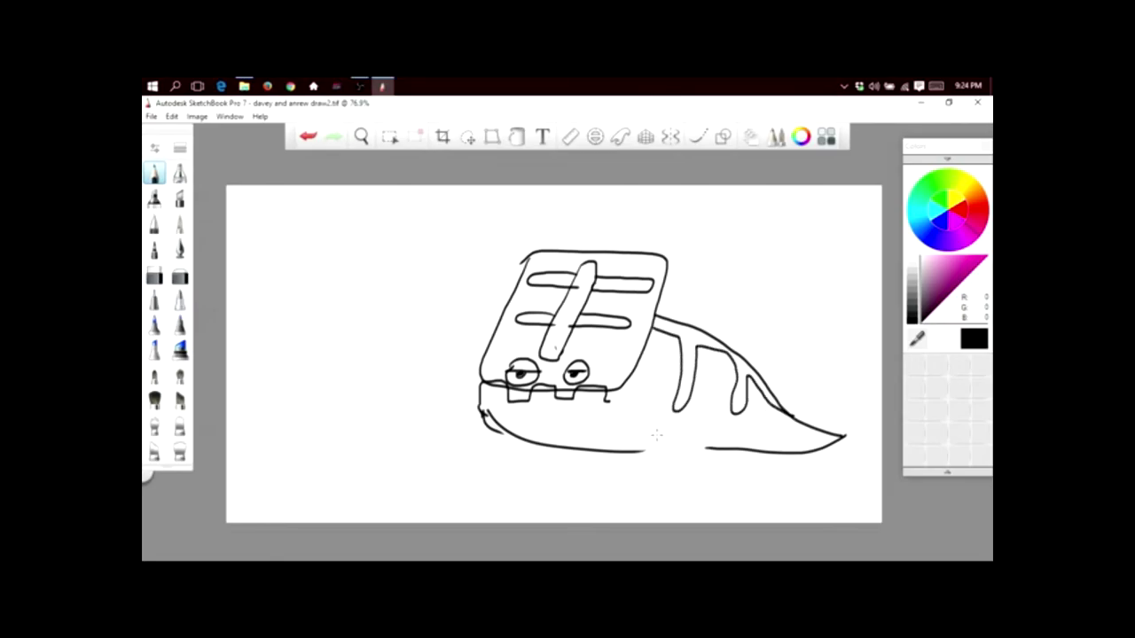
Step: Draw two stubby legs with rounded toenails under the body, plus belly contour lines and an underside line on the tail
mouse_move(626, 423)
mouse_down()
mouse_move(627, 480)
mouse_move(666, 491)
mouse_move(701, 485)
mouse_move(702, 422)
mouse_up()
mouse_move(513, 435)
mouse_down()
mouse_move(500, 461)
mouse_move(534, 477)
mouse_move(562, 445)
mouse_up()
mouse_move(632, 486)
mouse_down()
mouse_move(644, 465)
mouse_move(653, 488)
mouse_move(698, 486)
mouse_up()
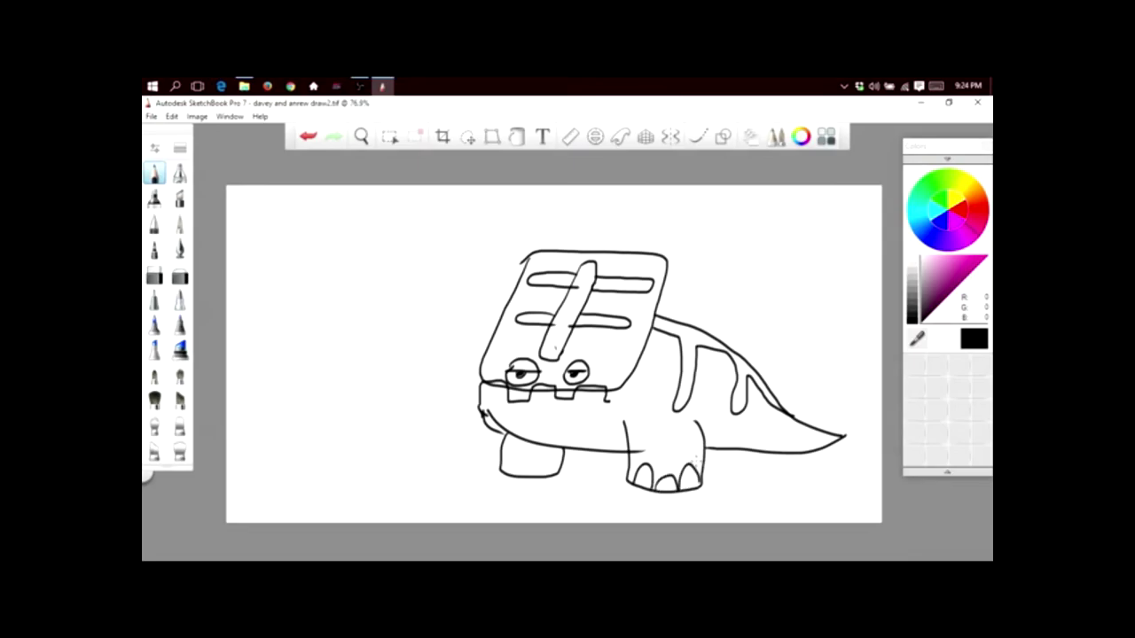
mouse_move(679, 441)
mouse_down()
mouse_move(664, 449)
mouse_move(674, 454)
mouse_up()
mouse_move(509, 460)
mouse_down()
mouse_move(502, 470)
mouse_move(534, 479)
mouse_up()
mouse_move(512, 436)
mouse_down()
mouse_move(523, 449)
mouse_move(527, 429)
mouse_move(577, 422)
mouse_move(628, 448)
mouse_move(608, 443)
mouse_up()
drag(700, 440, 798, 455)
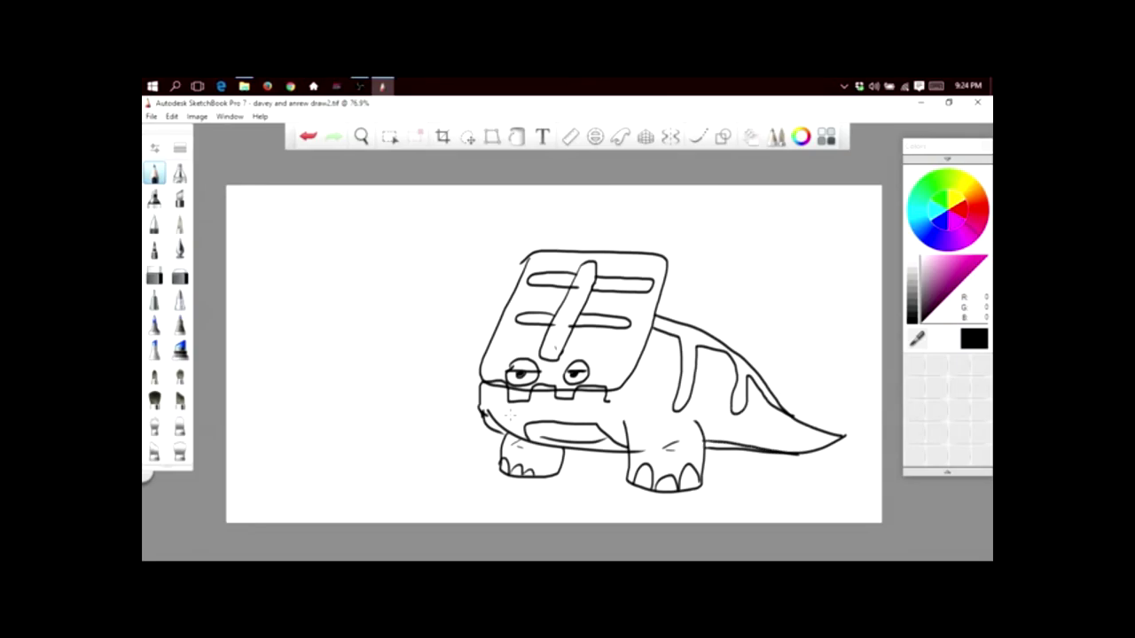
Step: Darken the chin and add a hind leg with toenails behind the front legs
drag(486, 413, 511, 435)
mouse_move(715, 431)
mouse_down()
mouse_move(722, 474)
mouse_move(768, 479)
mouse_move(761, 408)
mouse_up()
drag(721, 472, 766, 476)
mouse_move(743, 483)
mouse_down()
mouse_move(779, 438)
mouse_move(715, 489)
mouse_move(762, 438)
mouse_up()
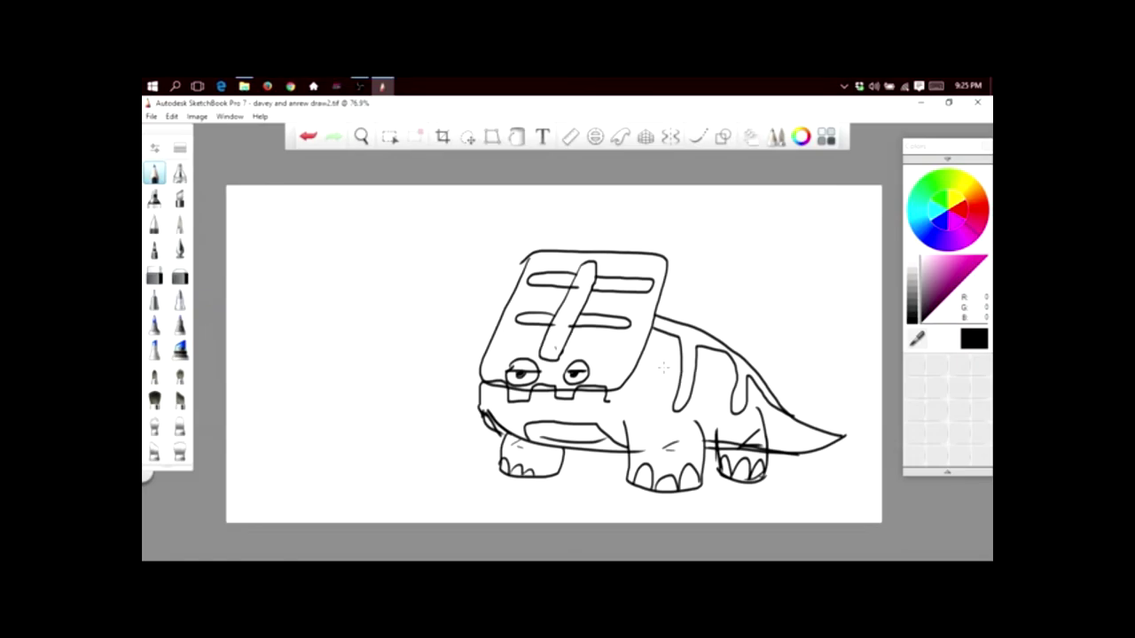
Step: Add rounded ear-like knobs on both sides of the slanted head, a side edge for thickness and two nostril dots
mouse_move(641, 346)
mouse_down()
mouse_move(656, 358)
mouse_move(621, 383)
mouse_move(656, 353)
mouse_move(667, 363)
mouse_move(657, 385)
mouse_move(635, 391)
mouse_move(653, 385)
mouse_up()
mouse_move(486, 344)
mouse_down()
mouse_move(466, 364)
mouse_move(481, 381)
mouse_up()
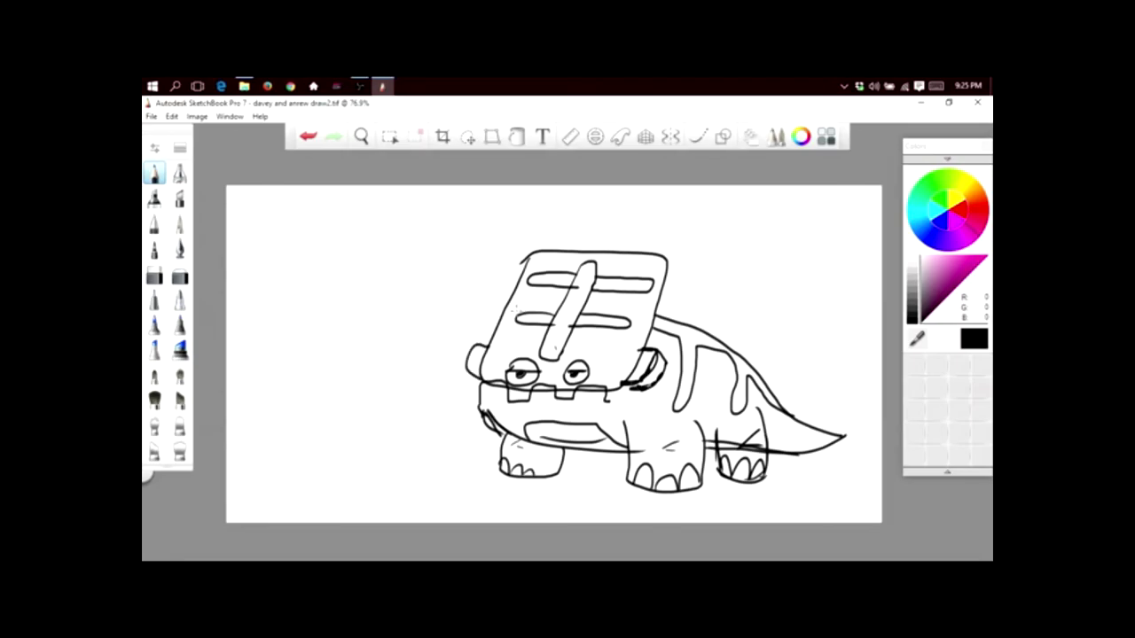
mouse_move(504, 313)
mouse_down()
mouse_move(489, 310)
mouse_move(520, 290)
mouse_up()
drag(658, 321, 664, 300)
mouse_move(665, 257)
mouse_down()
mouse_move(672, 302)
mouse_move(658, 348)
mouse_move(674, 342)
mouse_up()
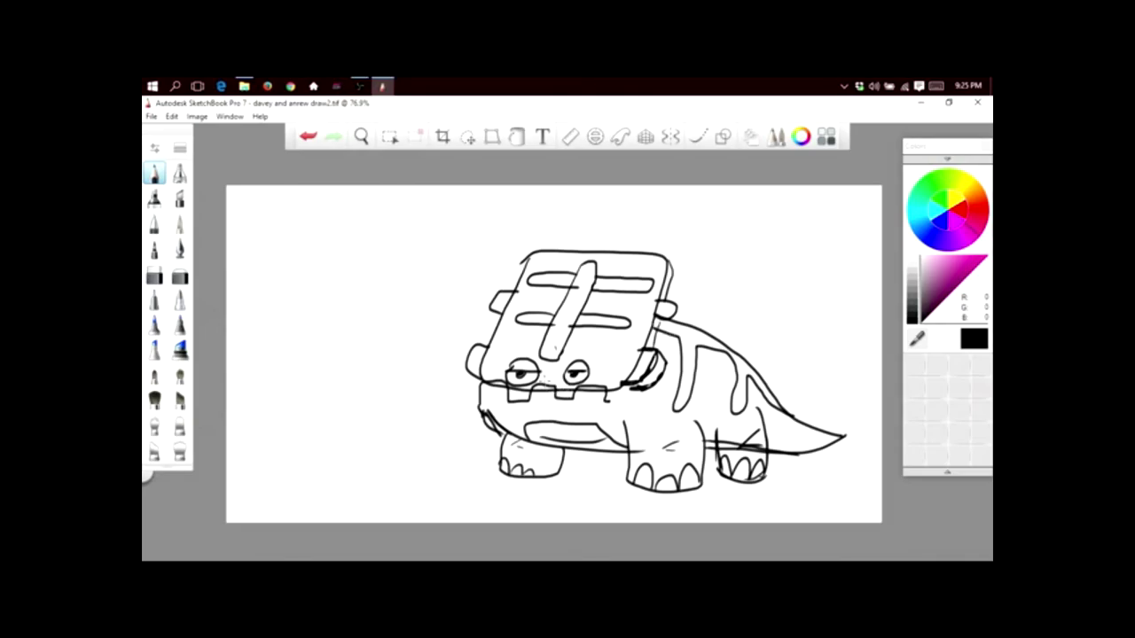
drag(539, 376, 546, 383)
Step: Handwrite the caption "Bastiondo" slanting upward beside the creature's head
drag(256, 257, 266, 312)
drag(321, 271, 321, 301)
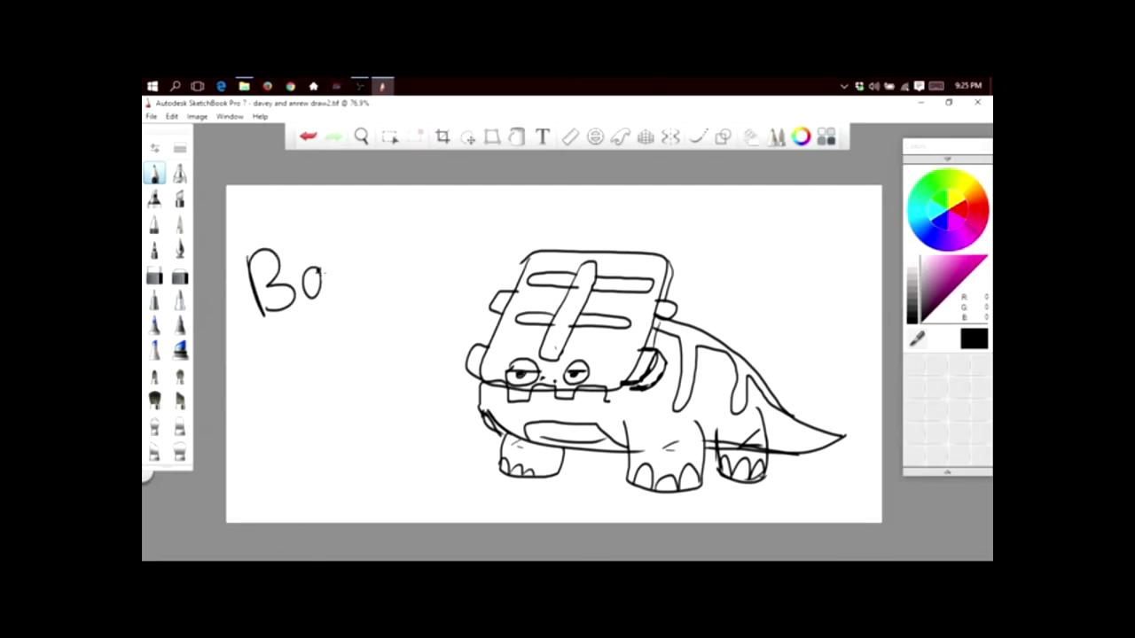
drag(356, 241, 316, 282)
mouse_move(372, 226)
mouse_down()
mouse_move(376, 263)
mouse_move(394, 249)
mouse_up()
mouse_move(396, 236)
mouse_down()
mouse_move(399, 264)
mouse_move(415, 243)
mouse_up()
mouse_move(434, 238)
mouse_down()
mouse_move(437, 260)
mouse_move(452, 259)
mouse_move(475, 202)
mouse_move(470, 256)
mouse_up()
drag(495, 216, 507, 229)
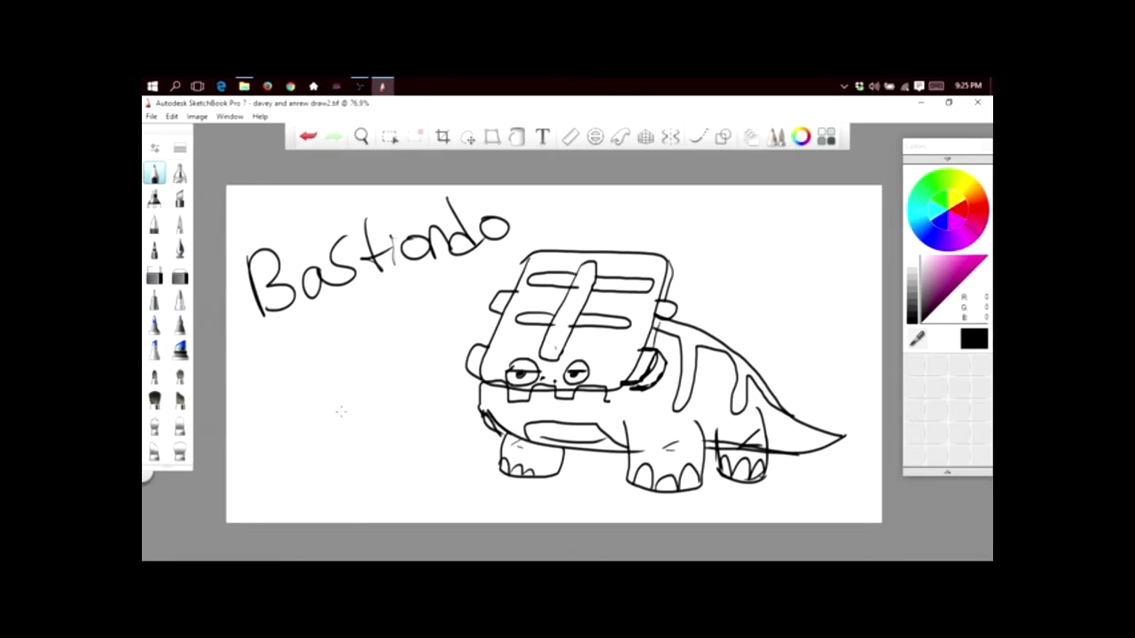
Step: Finish the last small marks and clear the whole canvas
drag(280, 412, 294, 407)
mouse_move(318, 401)
mouse_down()
mouse_move(330, 395)
mouse_move(323, 409)
mouse_move(341, 422)
mouse_move(297, 419)
mouse_move(335, 413)
mouse_up()
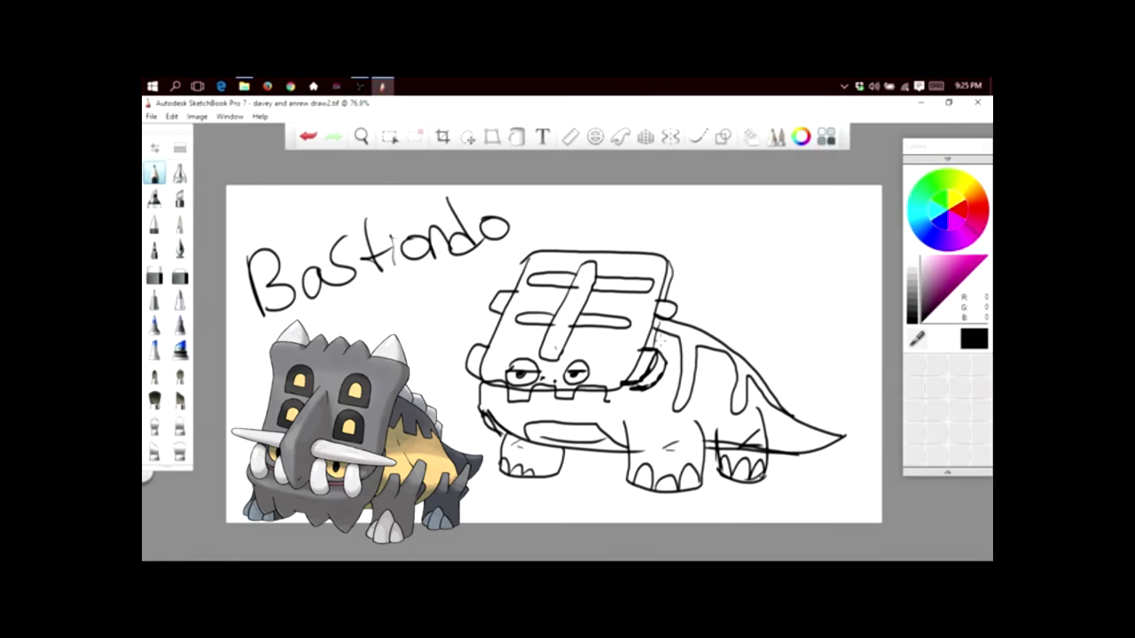
mouse_move(564, 328)
mouse_down()
mouse_move(525, 379)
mouse_move(532, 439)
mouse_up()
click(175, 117)
click(173, 218)
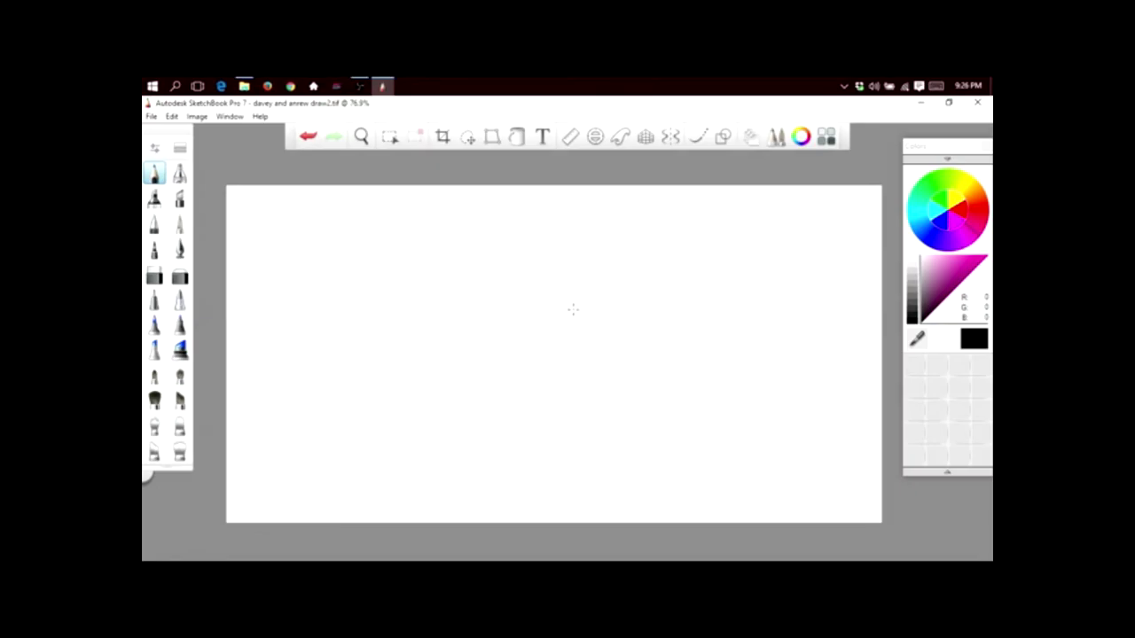
Step: Sketch two curved, scythe-like arms with small round shoulder joints near the canvas center
mouse_move(573, 309)
mouse_down()
mouse_move(557, 369)
mouse_move(583, 318)
mouse_up()
drag(499, 309, 477, 378)
mouse_move(485, 372)
mouse_down()
mouse_move(516, 324)
mouse_move(509, 307)
mouse_move(585, 331)
mouse_up()
drag(517, 328, 524, 343)
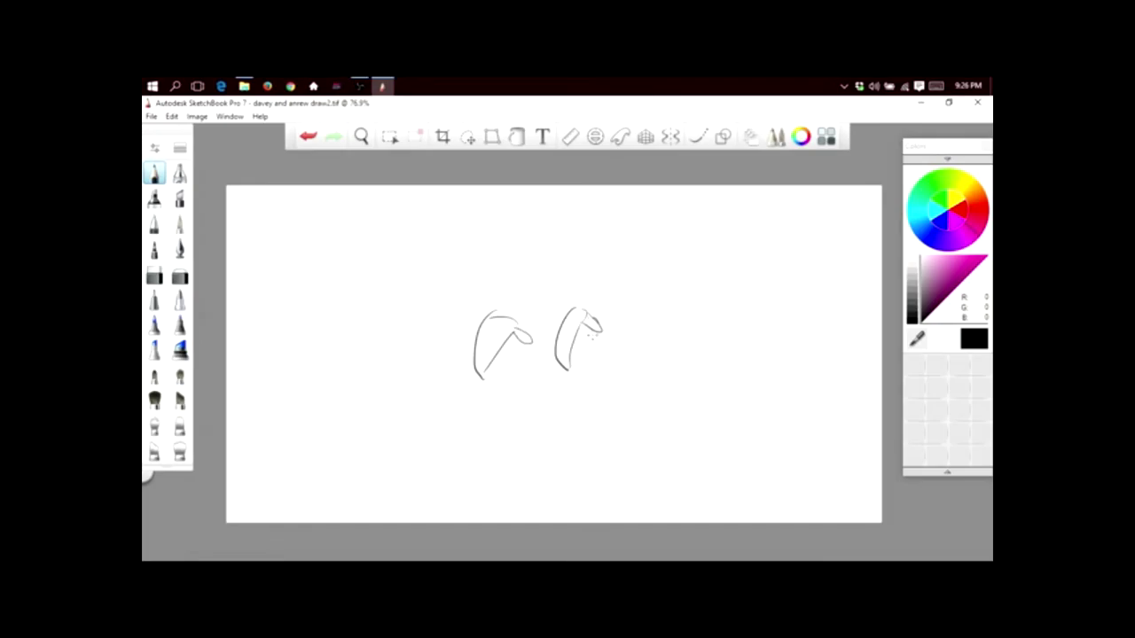
drag(588, 328, 612, 332)
drag(523, 331, 534, 353)
Step: Sketch a spiky back, two stubby legs, a pointed curved tail and the belly line around the arms
mouse_move(631, 310)
mouse_down()
mouse_move(660, 333)
mouse_move(633, 362)
mouse_move(651, 383)
mouse_move(584, 431)
mouse_move(612, 435)
mouse_move(617, 411)
mouse_up()
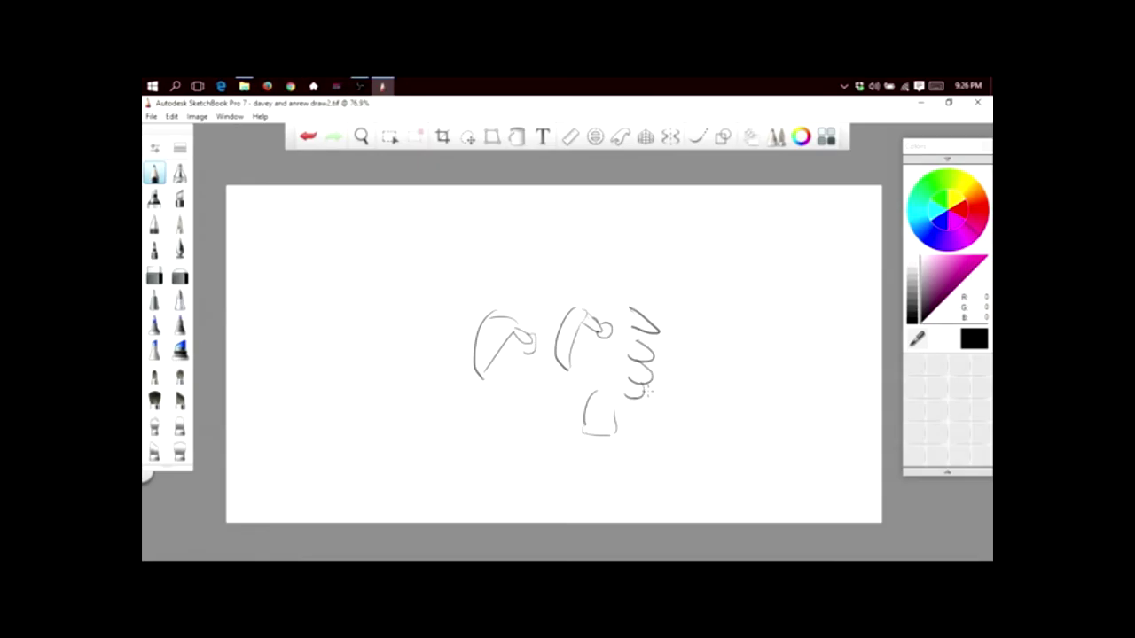
mouse_move(647, 390)
mouse_down()
mouse_move(676, 397)
mouse_move(707, 385)
mouse_move(669, 412)
mouse_move(635, 415)
mouse_up()
mouse_move(532, 361)
mouse_down()
mouse_move(546, 390)
mouse_move(582, 397)
mouse_move(545, 418)
mouse_move(567, 425)
mouse_move(583, 403)
mouse_up()
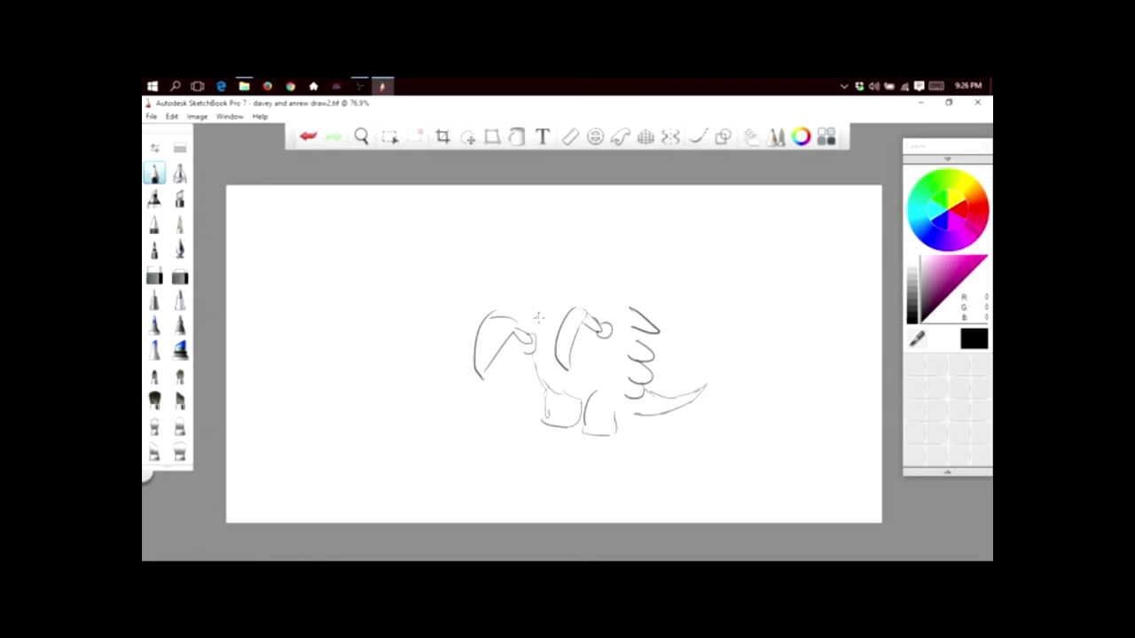
Step: Sketch a rounded head with eyes on its sides, erase the misshapen one and redraw both eyes as thick circles
mouse_move(556, 294)
mouse_down()
mouse_move(554, 282)
mouse_move(609, 272)
mouse_move(591, 260)
mouse_move(534, 276)
mouse_move(581, 256)
mouse_up()
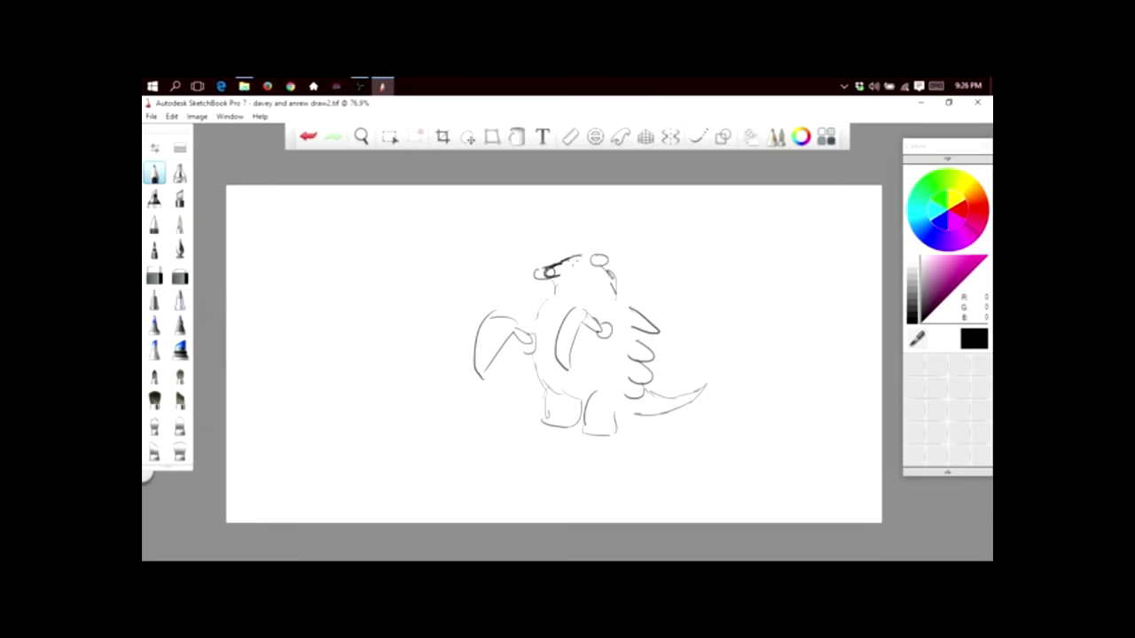
click(155, 277)
drag(550, 272, 550, 274)
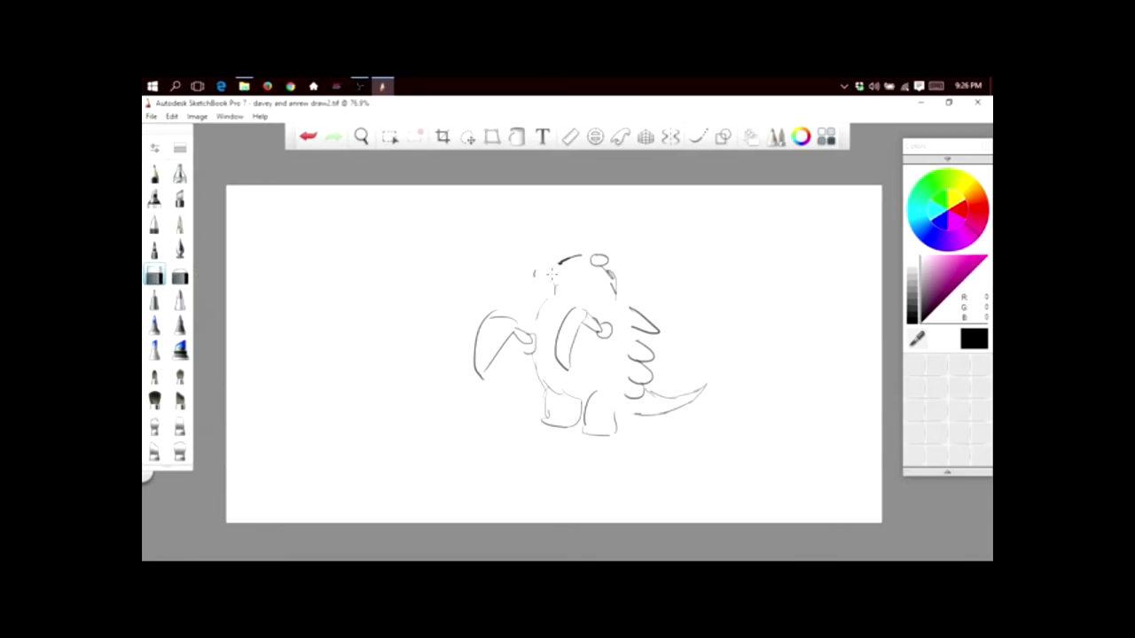
click(153, 172)
mouse_move(577, 256)
mouse_down()
mouse_move(596, 256)
mouse_move(549, 276)
mouse_move(555, 263)
mouse_move(541, 288)
mouse_move(557, 289)
mouse_move(557, 266)
mouse_move(599, 253)
mouse_move(617, 266)
mouse_up()
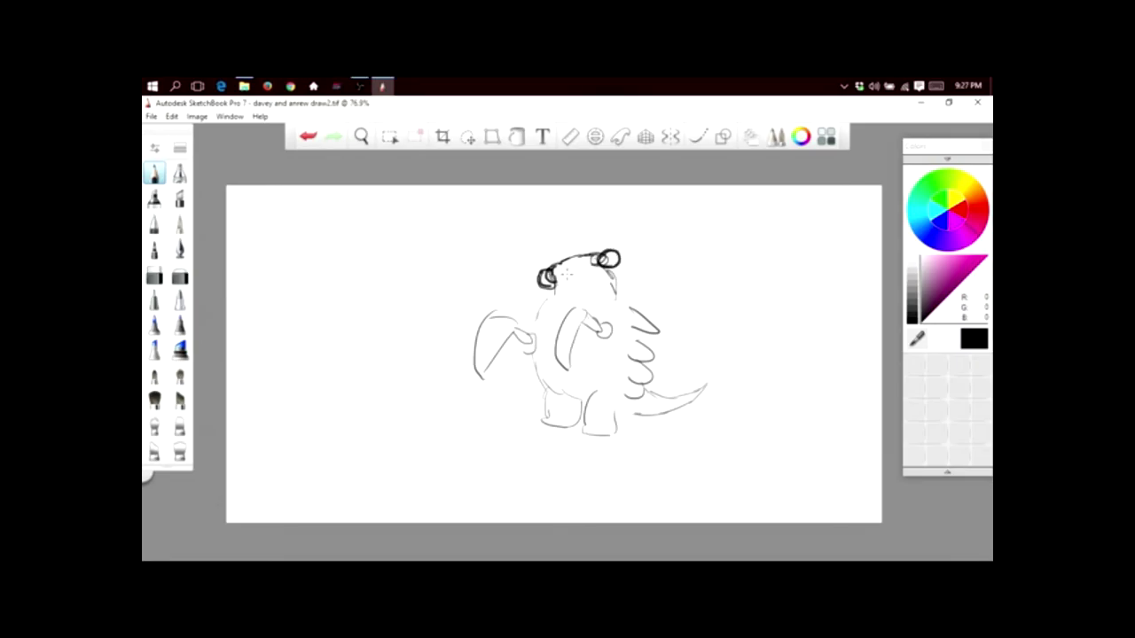
drag(570, 272, 579, 283)
click(307, 138)
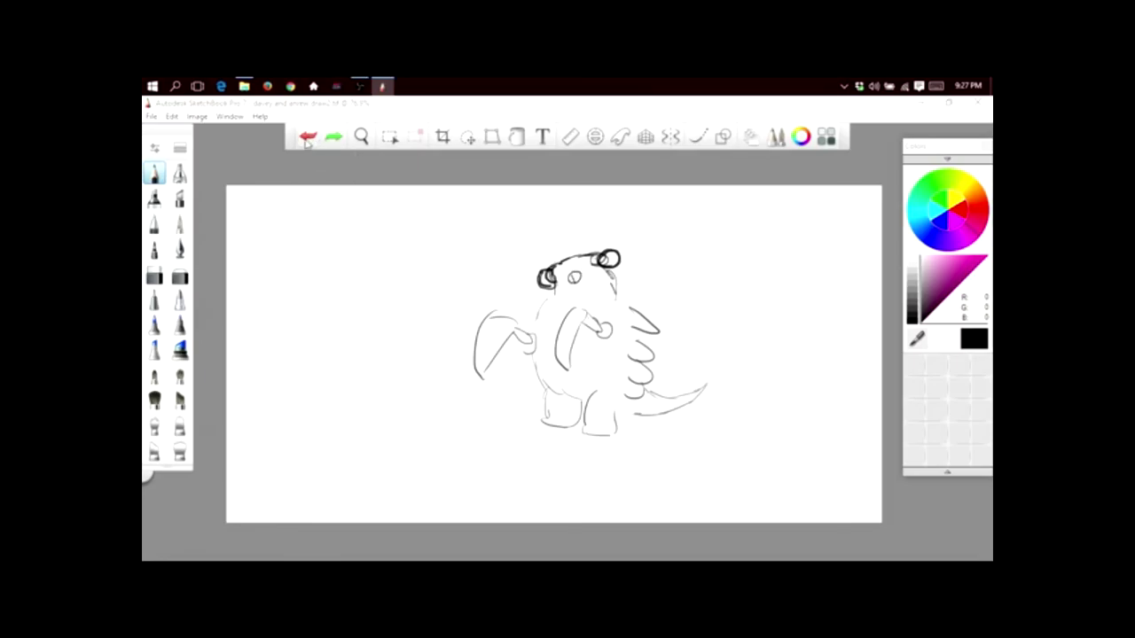
click(307, 139)
click(307, 138)
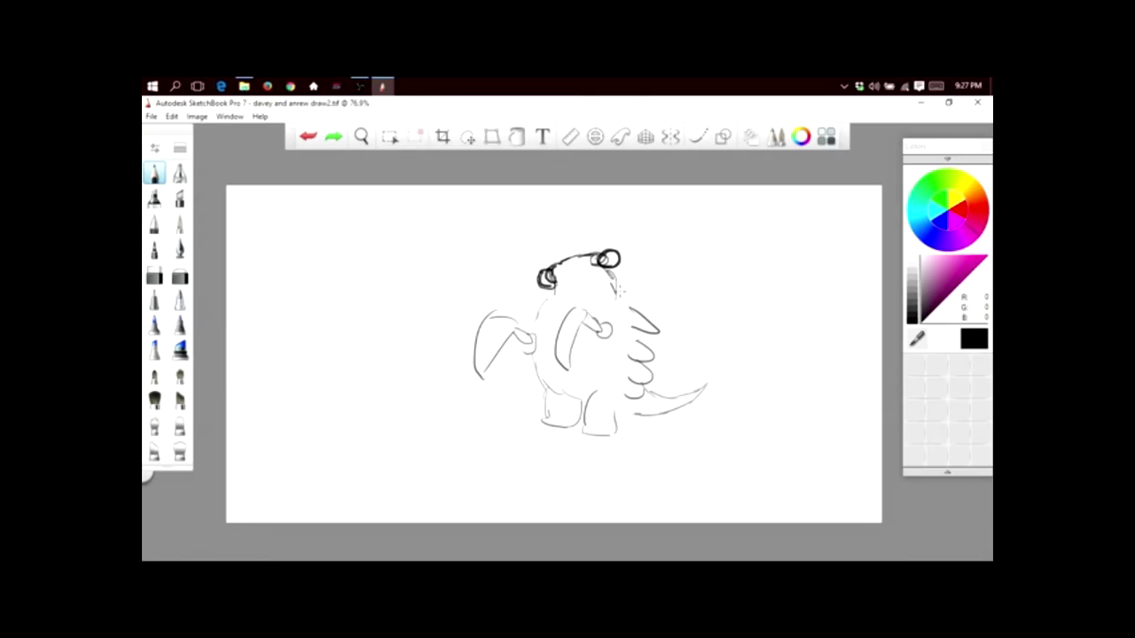
Step: Add spikes along both sides of the body, horizontal belly bands and leaf-shaped fins at the tail tip
drag(616, 288, 639, 311)
mouse_move(528, 296)
mouse_down()
mouse_move(542, 312)
mouse_move(538, 367)
mouse_up()
mouse_move(545, 314)
mouse_down()
mouse_move(589, 345)
mouse_move(559, 351)
mouse_move(562, 376)
mouse_move(592, 380)
mouse_up()
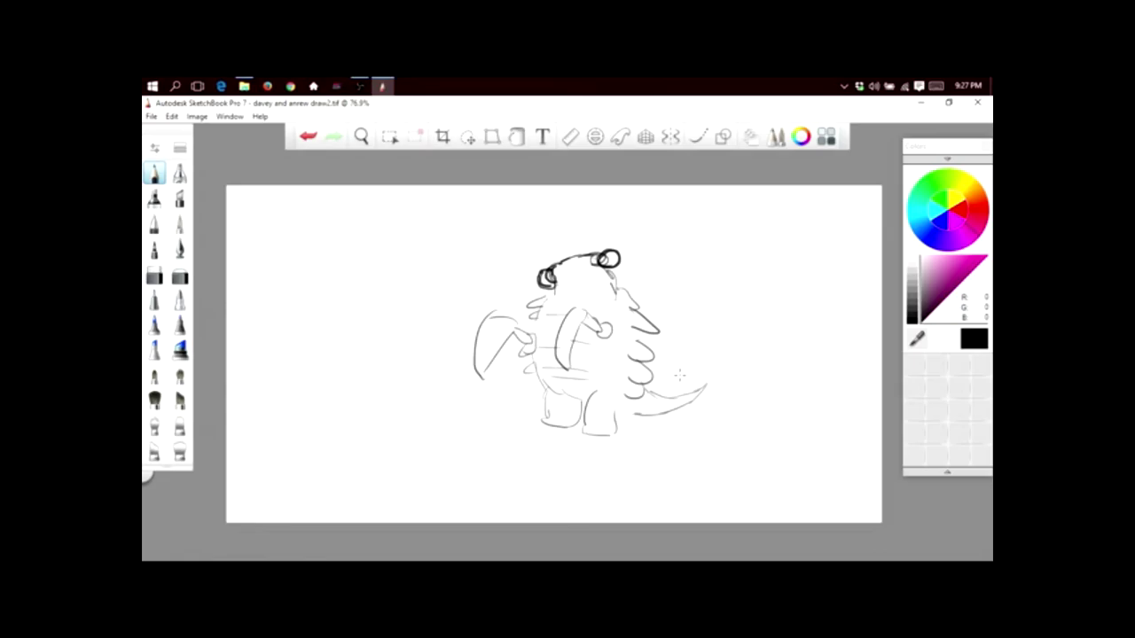
mouse_move(695, 390)
mouse_down()
mouse_move(694, 376)
mouse_move(676, 390)
mouse_move(706, 410)
mouse_move(727, 387)
mouse_up()
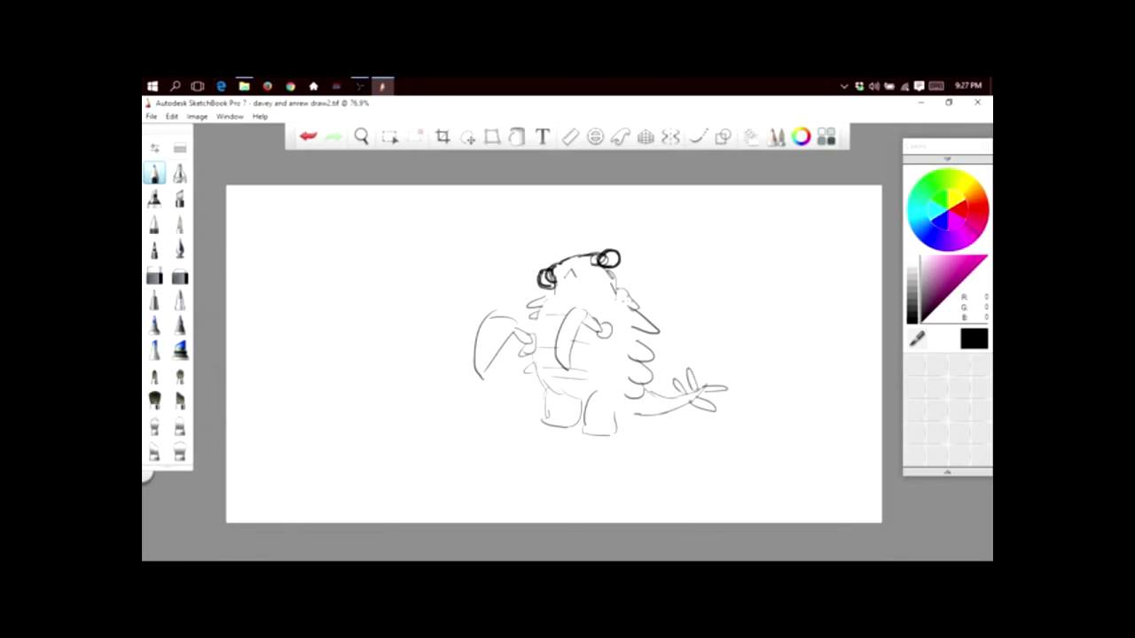
Step: Undo the last stroke on the head and draw a small grimacing face with curved chin lines
key(ctrl+z)
key(ctrl+y)
key(ctrl+z)
mouse_move(581, 267)
mouse_down()
mouse_move(587, 282)
mouse_move(569, 293)
mouse_move(561, 271)
mouse_move(582, 267)
mouse_move(587, 282)
mouse_move(573, 286)
mouse_move(600, 310)
mouse_up()
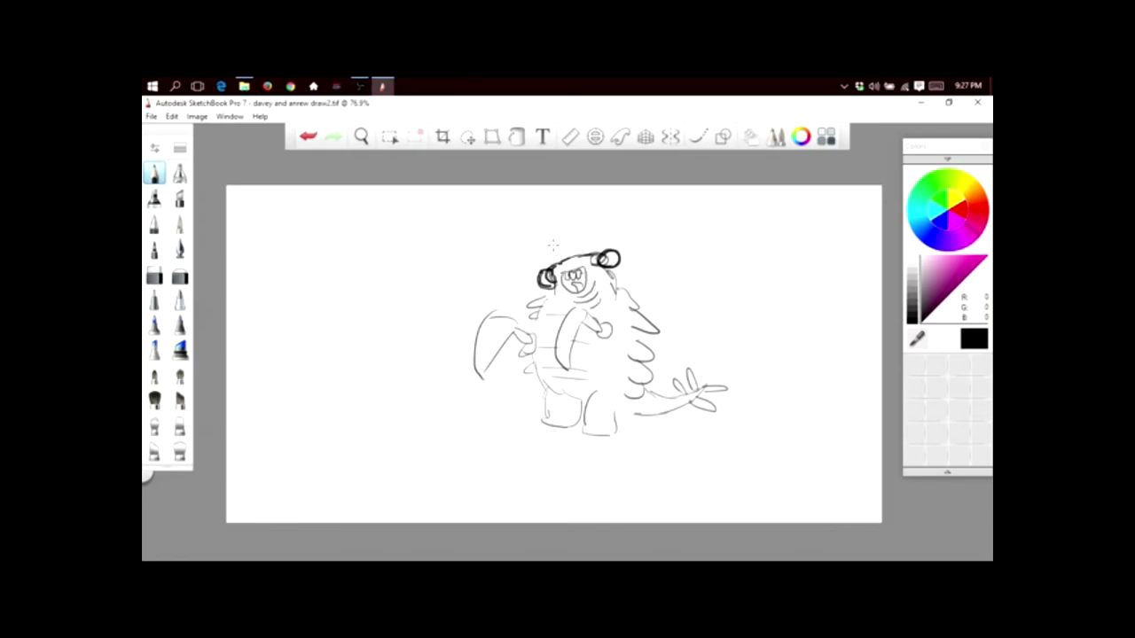
Step: Add dark pupils to the side eyes, hair strands on the head and small detail marks on the chest and legs
mouse_move(582, 259)
mouse_down()
mouse_move(594, 241)
mouse_move(594, 254)
mouse_move(549, 256)
mouse_move(614, 264)
mouse_up()
drag(541, 279, 557, 285)
drag(584, 332, 589, 340)
drag(569, 387, 578, 401)
drag(631, 399, 628, 395)
Step: Handwrite the caption "Fuck me Daddy!" above the character
mouse_move(355, 233)
mouse_down()
mouse_move(370, 261)
mouse_move(380, 226)
mouse_move(414, 237)
mouse_up()
click(393, 236)
mouse_move(430, 204)
mouse_down()
mouse_move(433, 232)
mouse_move(454, 229)
mouse_up()
mouse_move(470, 227)
mouse_down()
mouse_move(478, 207)
mouse_move(493, 223)
mouse_up()
drag(499, 217, 516, 221)
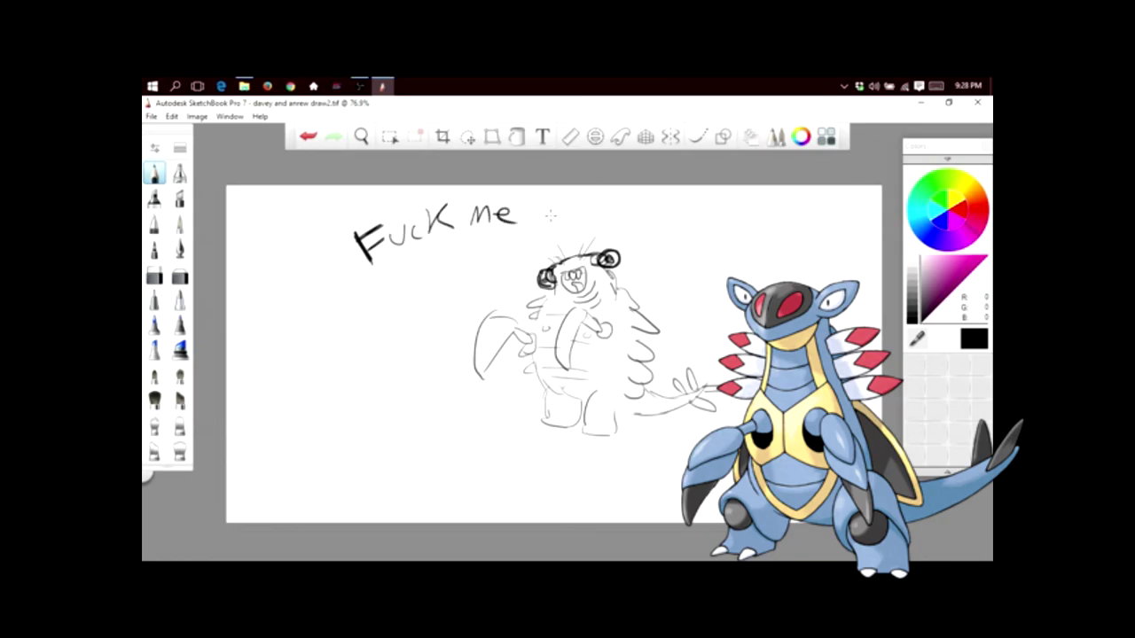
drag(556, 186, 558, 223)
drag(596, 202, 598, 218)
drag(615, 206, 622, 217)
mouse_move(642, 186)
mouse_down()
mouse_move(642, 218)
mouse_move(656, 233)
mouse_up()
drag(691, 186, 679, 209)
Step: Draw short straight lines radiating outward all around the character
drag(644, 270, 692, 221)
drag(662, 277, 712, 238)
drag(688, 317, 763, 272)
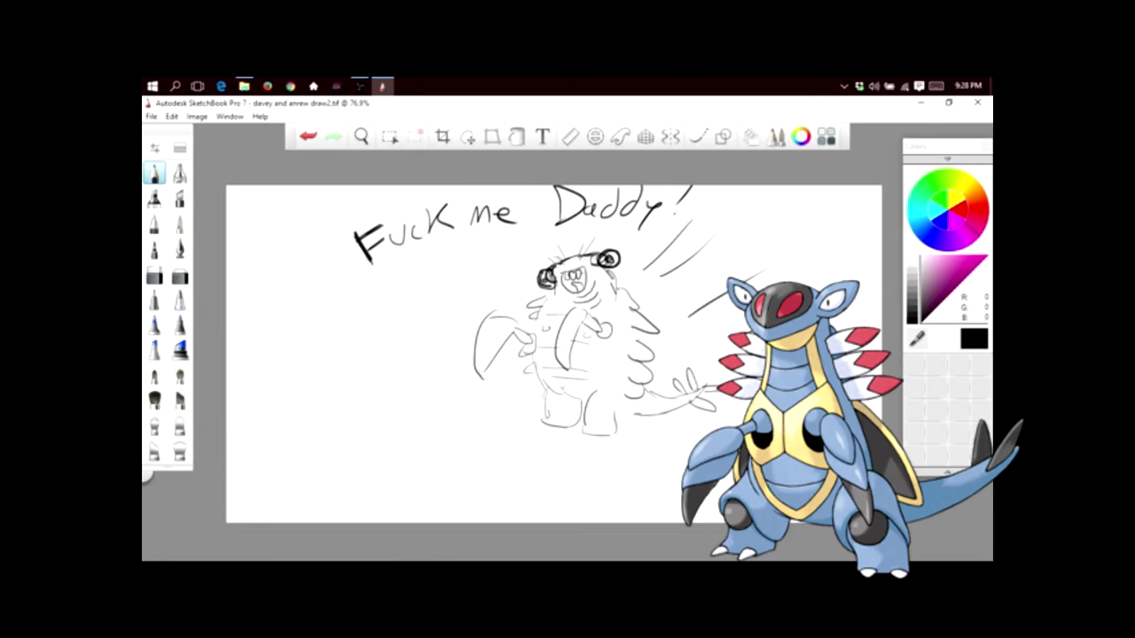
drag(601, 421, 585, 459)
drag(524, 442, 472, 494)
drag(477, 405, 426, 429)
drag(438, 333, 396, 339)
drag(459, 279, 402, 264)
drag(493, 264, 463, 241)
mouse_move(528, 234)
mouse_down()
mouse_move(514, 215)
mouse_move(542, 201)
mouse_up()
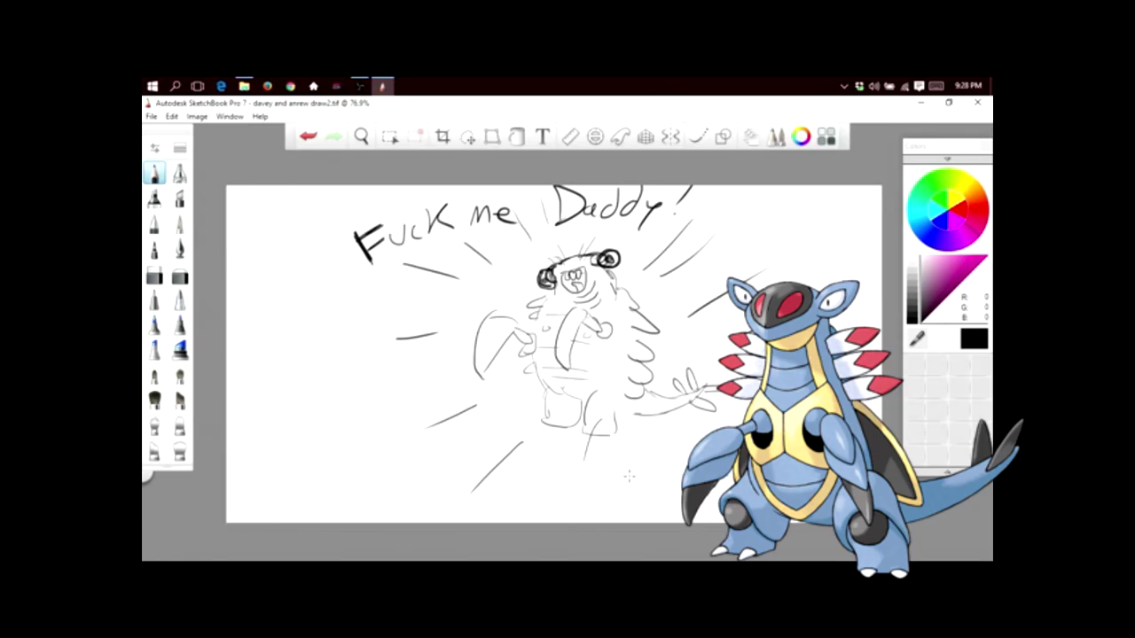
drag(633, 457, 637, 516)
drag(544, 452, 528, 493)
drag(480, 424, 441, 456)
drag(449, 364, 406, 371)
drag(441, 288, 393, 281)
mouse_move(467, 259)
mouse_down()
mouse_move(444, 238)
mouse_move(496, 233)
mouse_up()
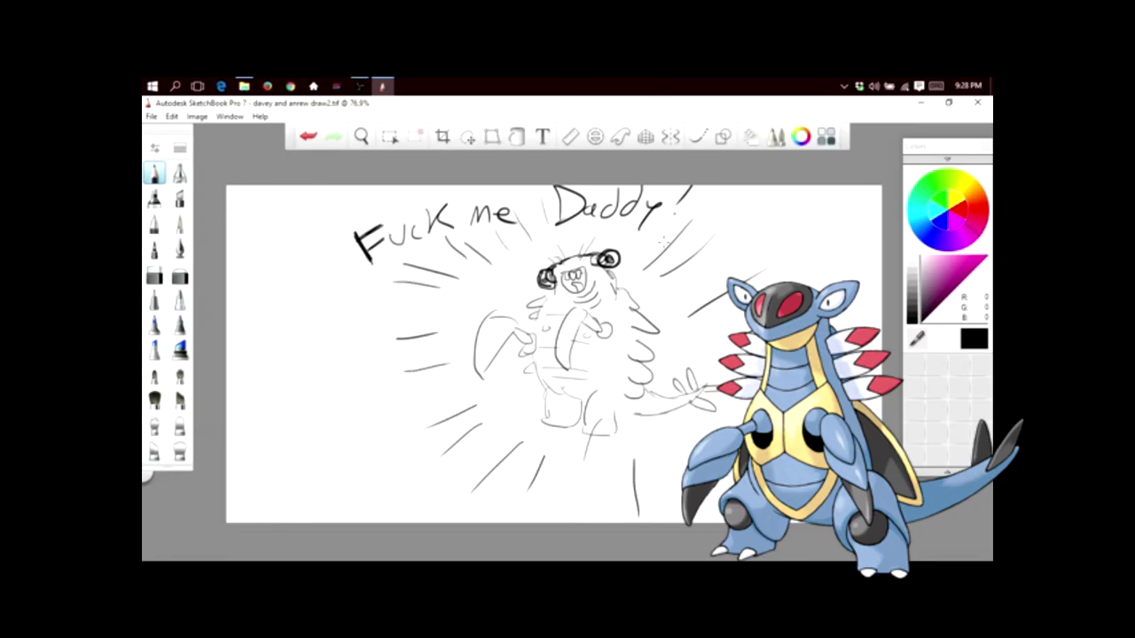
drag(635, 255, 661, 235)
drag(689, 300, 740, 270)
drag(670, 441, 678, 493)
drag(610, 443, 602, 499)
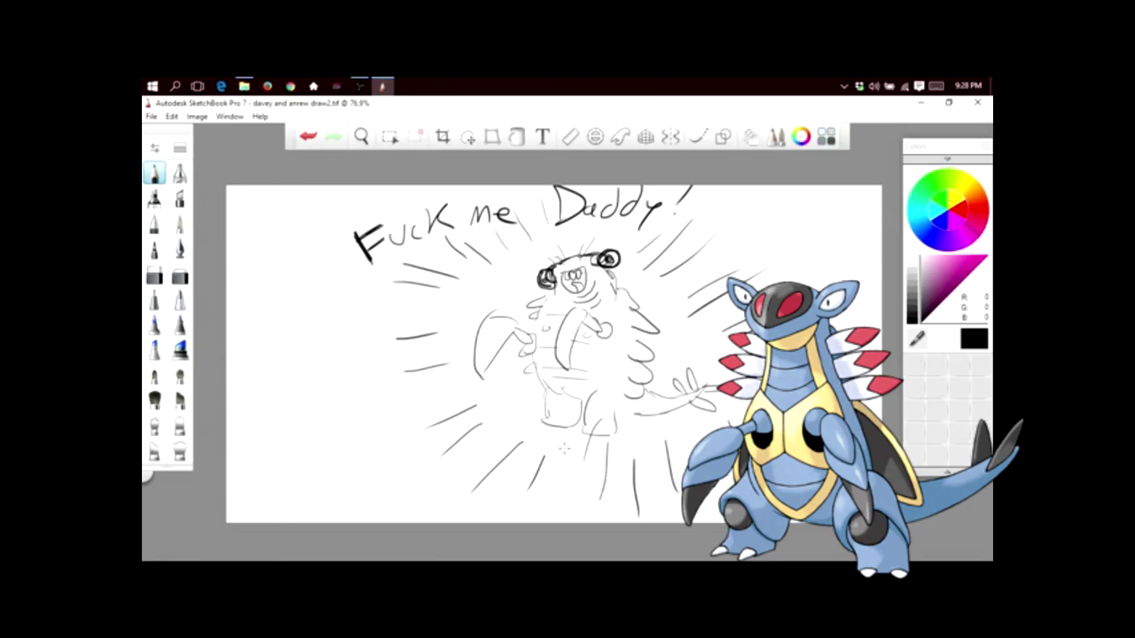
drag(564, 447, 553, 491)
drag(490, 427, 447, 464)
drag(454, 384, 418, 393)
drag(397, 297, 448, 302)
drag(330, 337, 425, 318)
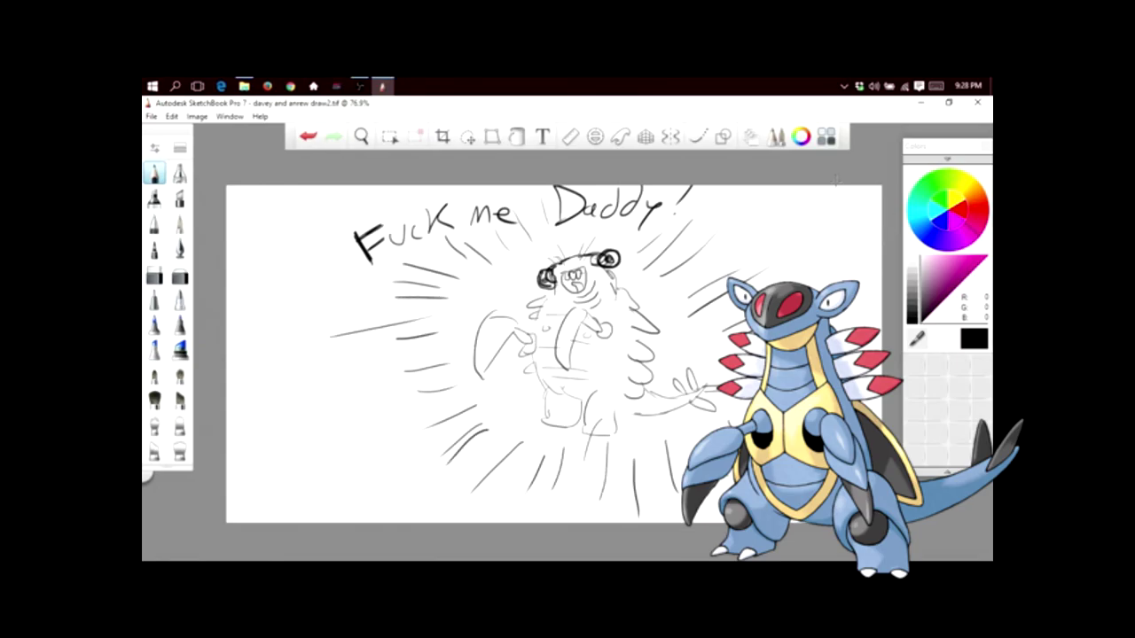
Step: Doodle the outlines of three droopy long-nosed faces, one in the upper-right canvas corner and two along the left side
mouse_move(794, 198)
mouse_down()
mouse_move(777, 217)
mouse_move(783, 264)
mouse_move(839, 229)
mouse_move(859, 241)
mouse_up()
drag(302, 277, 353, 359)
mouse_move(305, 313)
mouse_down()
mouse_move(310, 351)
mouse_move(282, 347)
mouse_up()
mouse_move(386, 448)
mouse_down()
mouse_move(352, 389)
mouse_move(344, 413)
mouse_move(308, 426)
mouse_move(306, 410)
mouse_up()
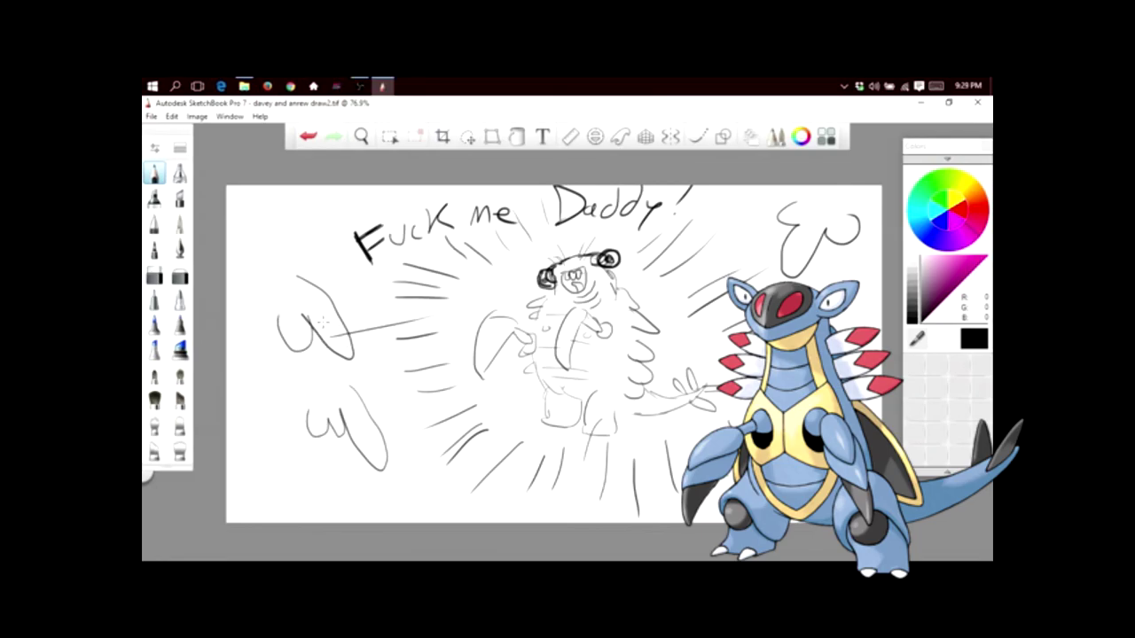
Step: Complete the three doodled faces with head outlines and eyes, adding a smile and hair tufts to the upper-right one
mouse_move(307, 408)
mouse_down()
mouse_move(297, 395)
mouse_move(344, 391)
mouse_move(335, 406)
mouse_up()
drag(300, 276, 308, 278)
mouse_move(313, 303)
mouse_down()
mouse_move(335, 311)
mouse_move(342, 331)
mouse_up()
mouse_move(789, 208)
mouse_down()
mouse_move(846, 229)
mouse_move(803, 248)
mouse_up()
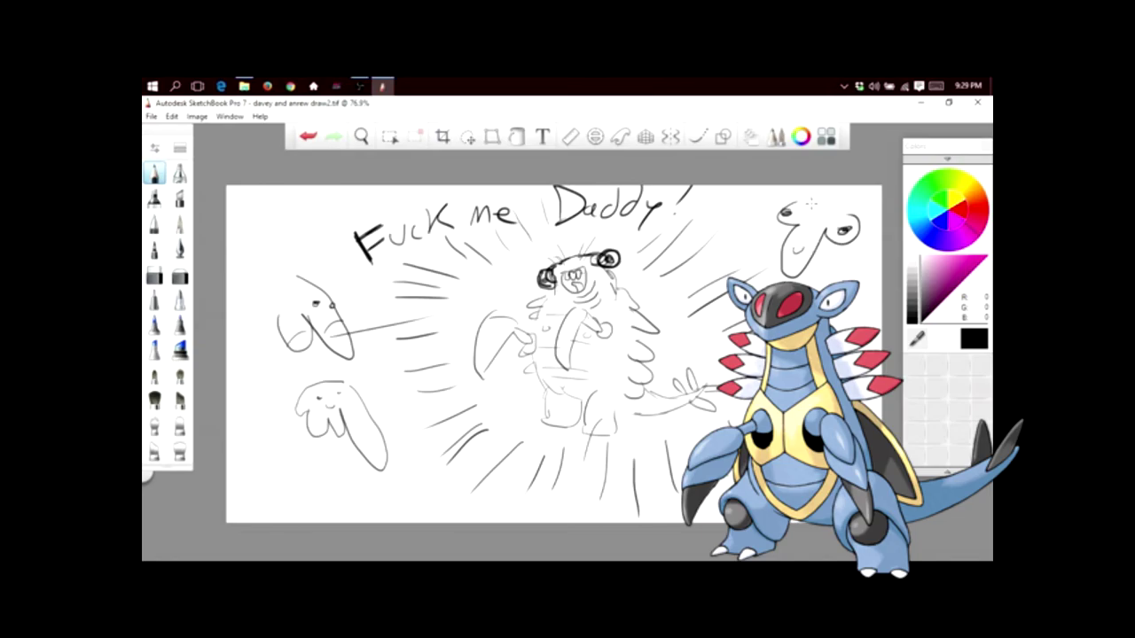
mouse_move(811, 204)
mouse_down()
mouse_move(831, 188)
mouse_move(882, 206)
mouse_move(869, 219)
mouse_up()
mouse_move(779, 192)
mouse_down()
mouse_move(839, 187)
mouse_move(787, 199)
mouse_up()
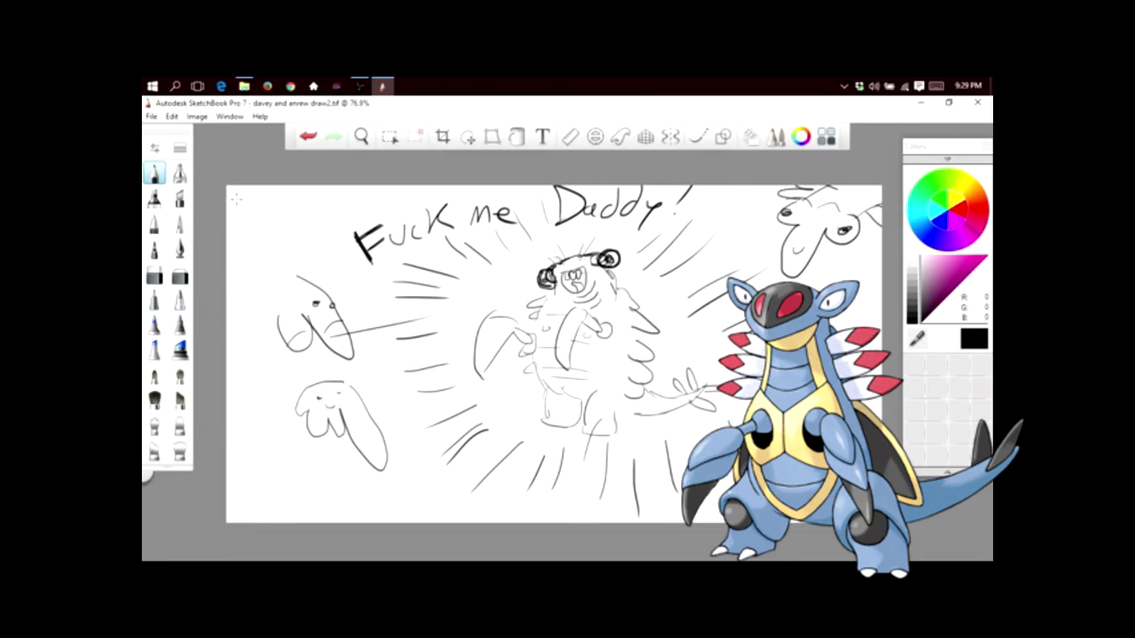
Step: Doodle two more small long-nosed faces in the upper-left corner of the canvas
mouse_move(290, 218)
mouse_down()
mouse_move(300, 216)
mouse_move(301, 253)
mouse_move(284, 241)
mouse_move(271, 186)
mouse_up()
click(262, 223)
click(278, 219)
click(259, 220)
drag(265, 186, 255, 208)
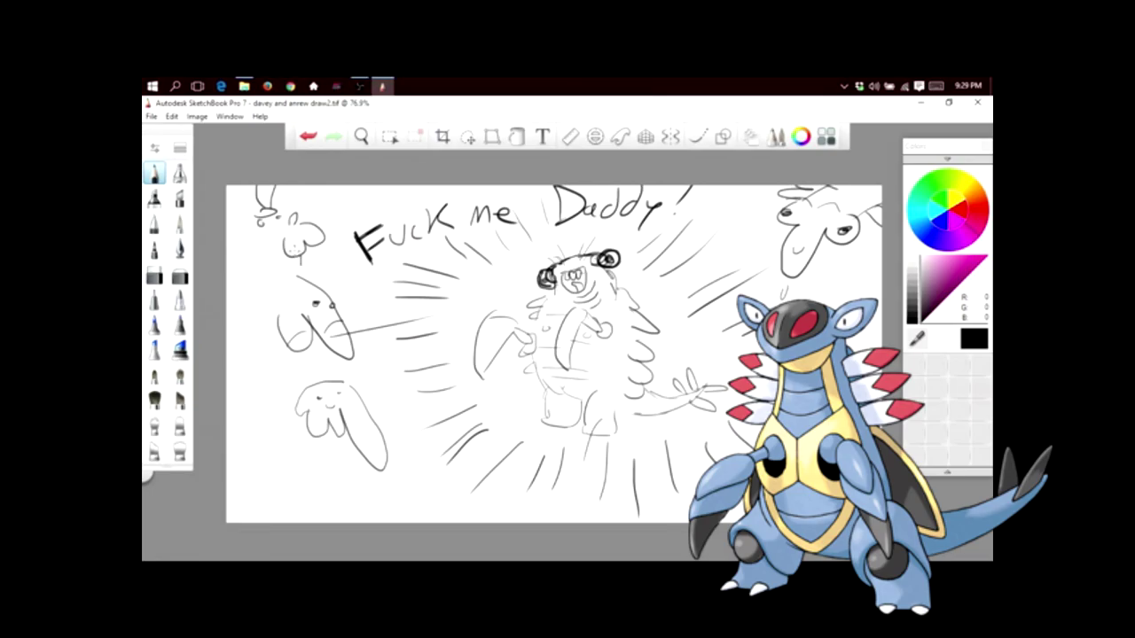
mouse_move(304, 272)
mouse_down()
mouse_move(310, 242)
mouse_move(275, 251)
mouse_up()
drag(275, 248, 250, 250)
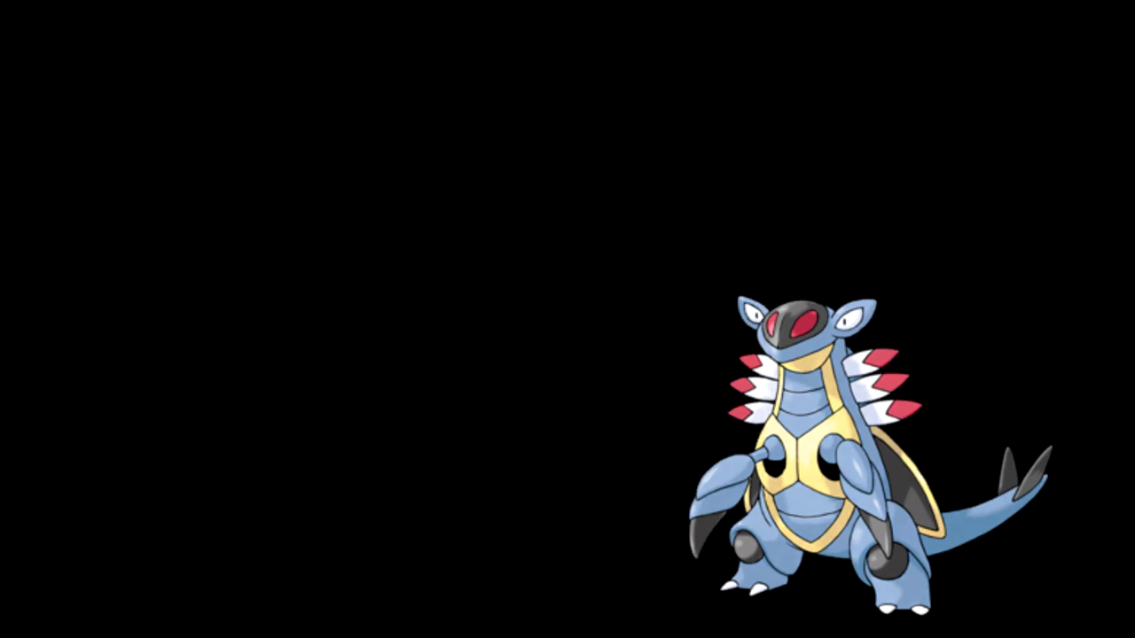